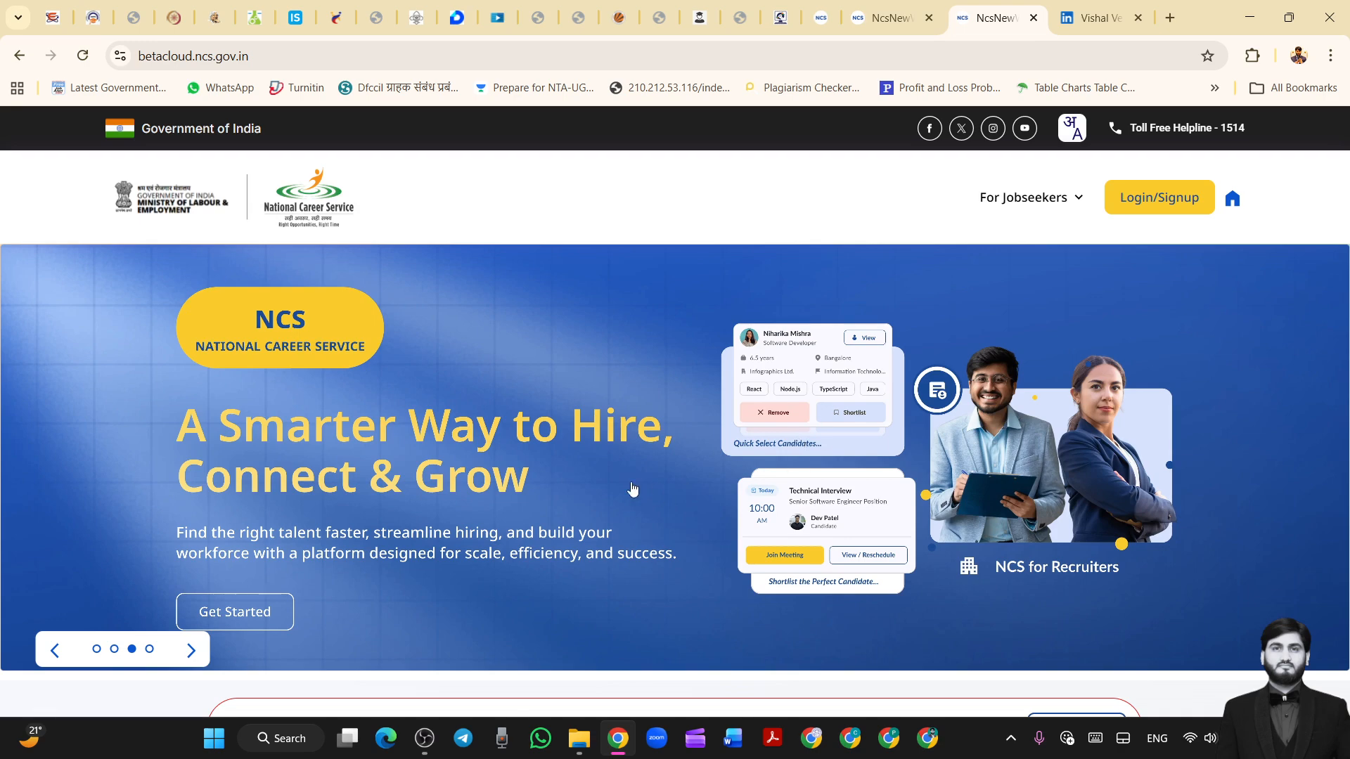
# - Load betacloud.ncs.gov.in and look over the homepage, including its jobseeker, employer and other login sections
pyautogui.scroll(-3, 633, 473)
pyautogui.scroll(3, 633, 473)
pyautogui.click(150, 59)
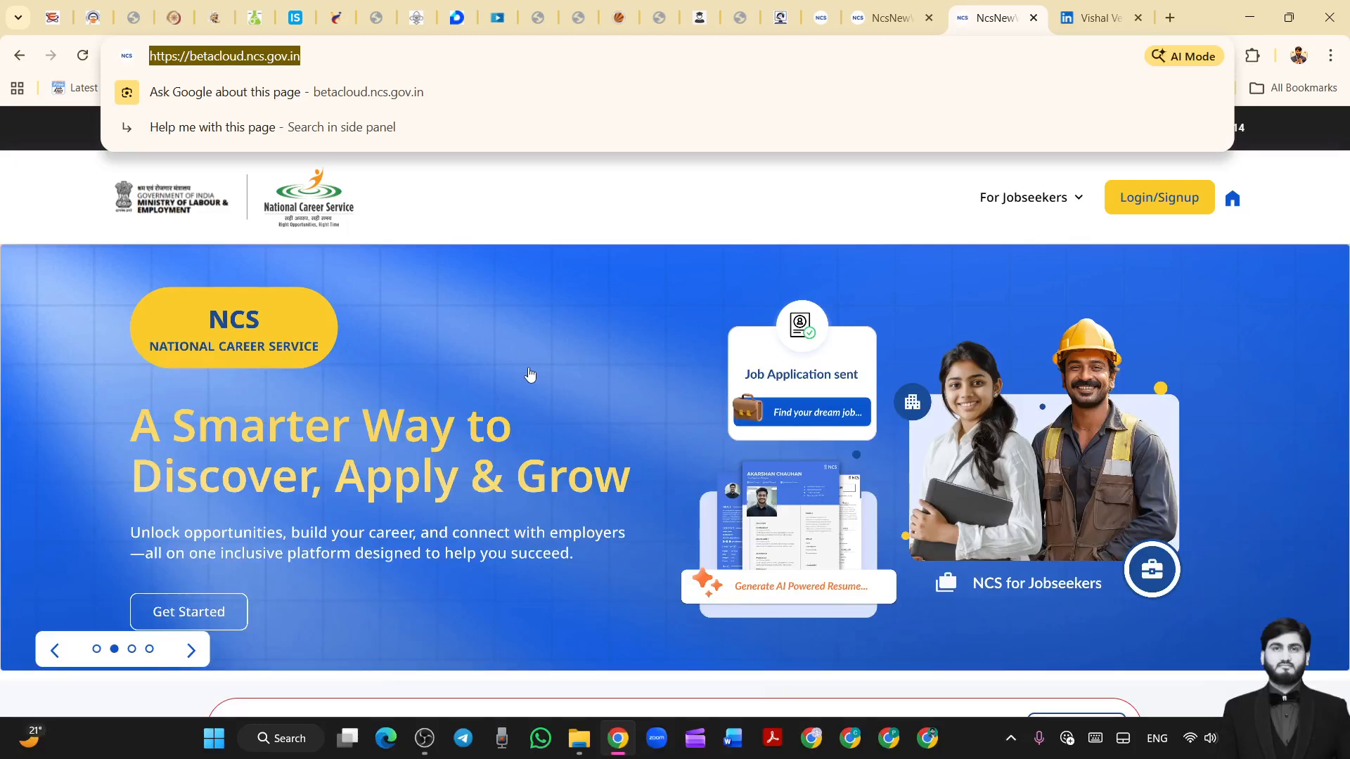
pyautogui.scroll(-10, 527, 373)
pyautogui.click(282, 55)
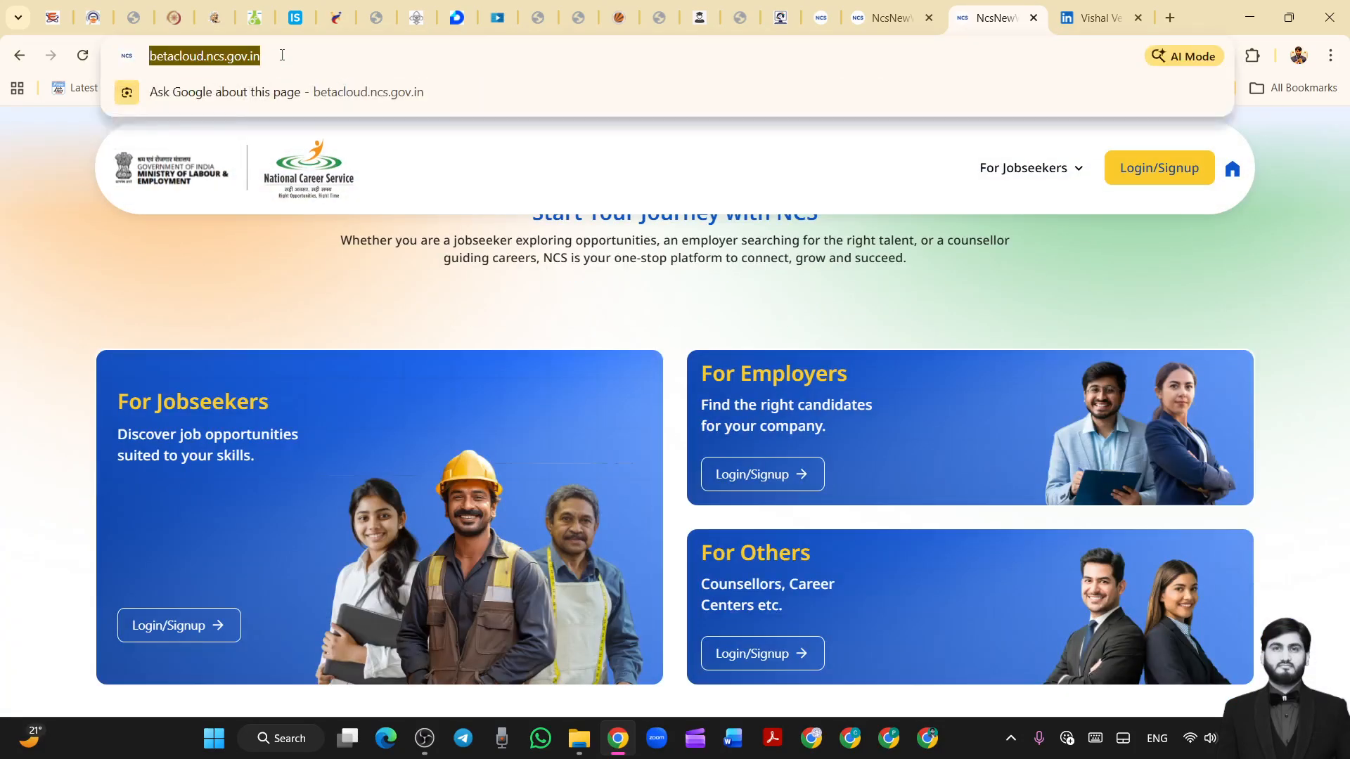
pyautogui.press('Return')
pyautogui.scroll(1, 871, 447)
pyautogui.scroll(-8, 1130, 379)
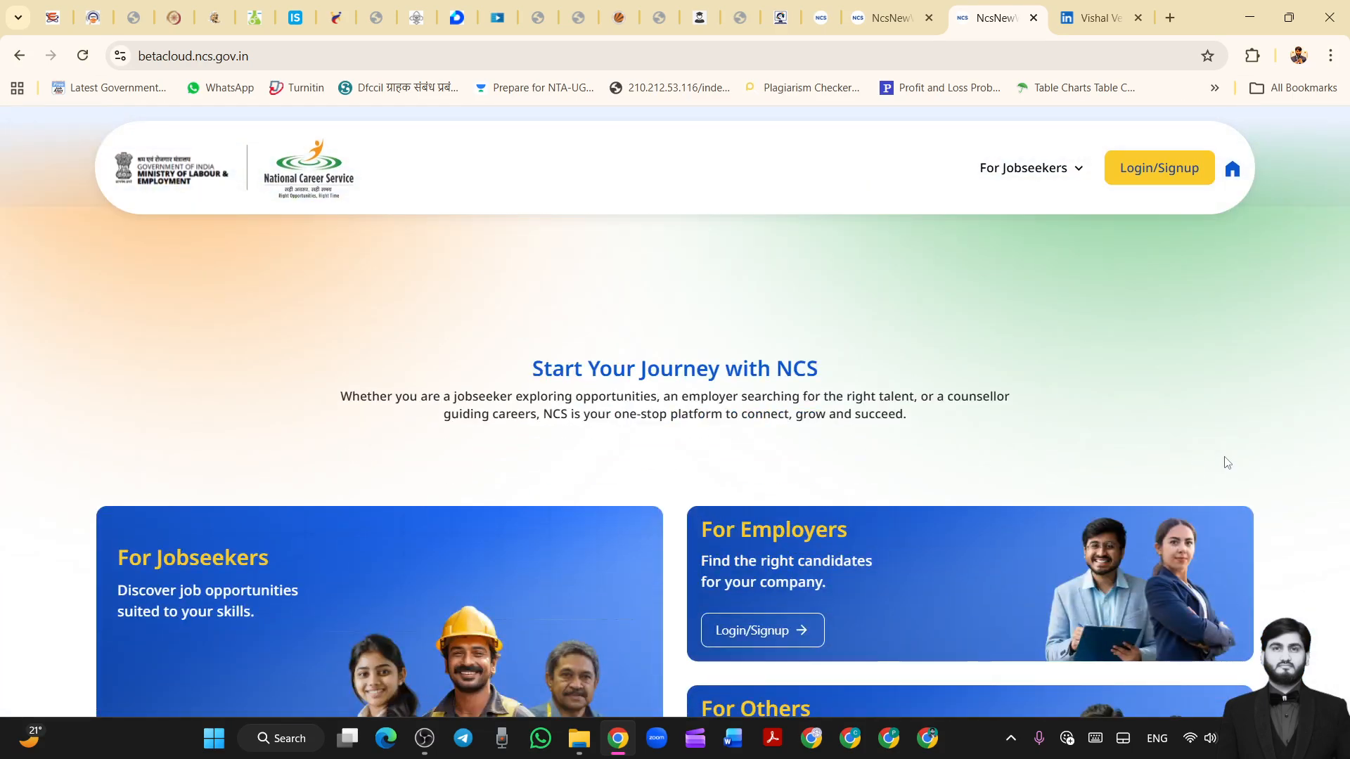
pyautogui.scroll(8, 1227, 463)
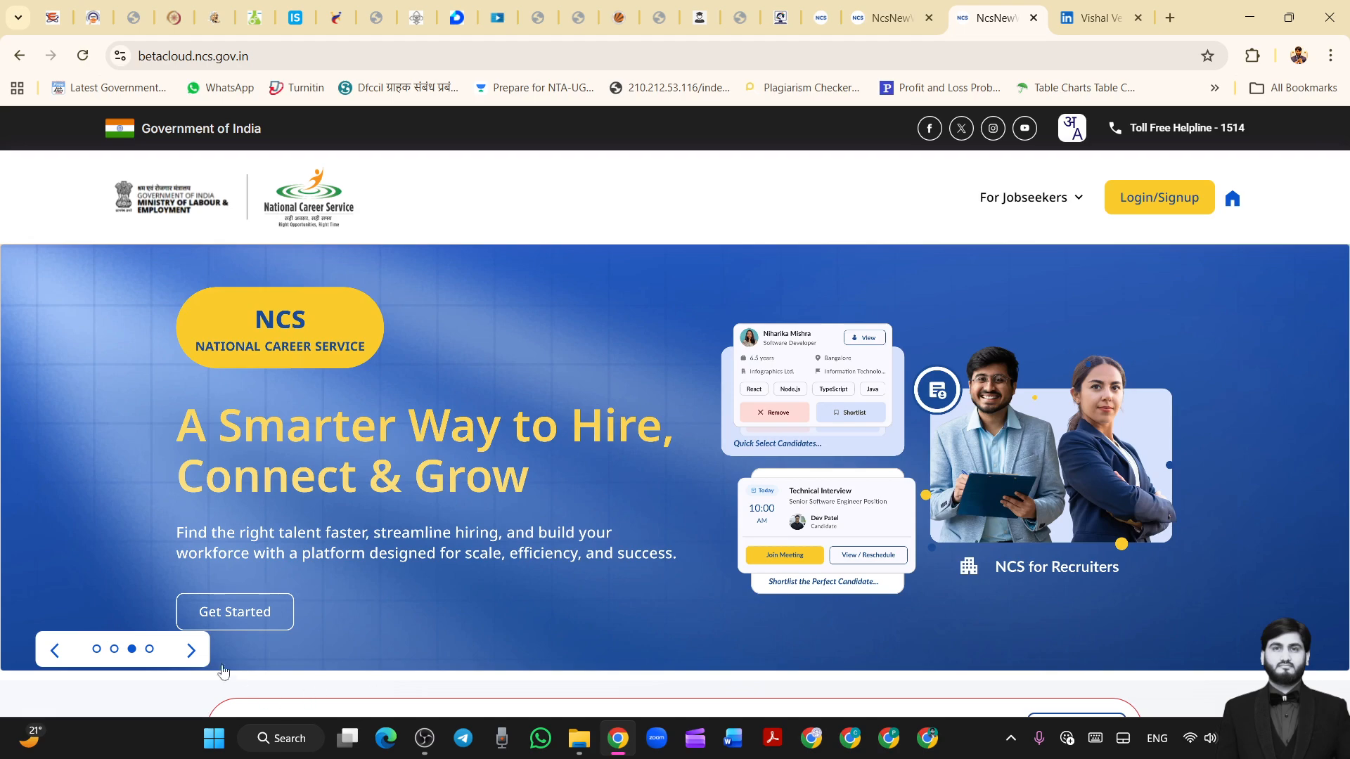
# - Browse through all the banner slides on the National Career Service homepage
pyautogui.click(189, 652)
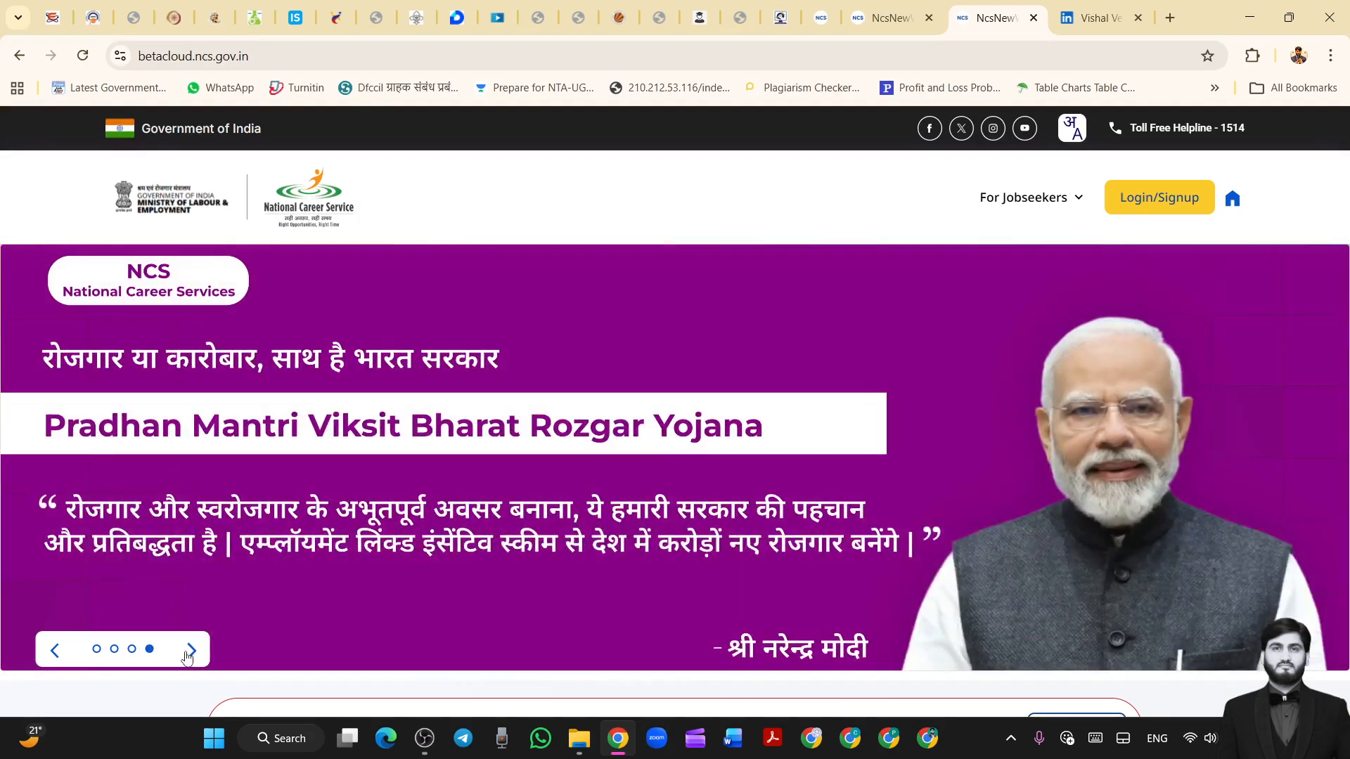
pyautogui.click(189, 652)
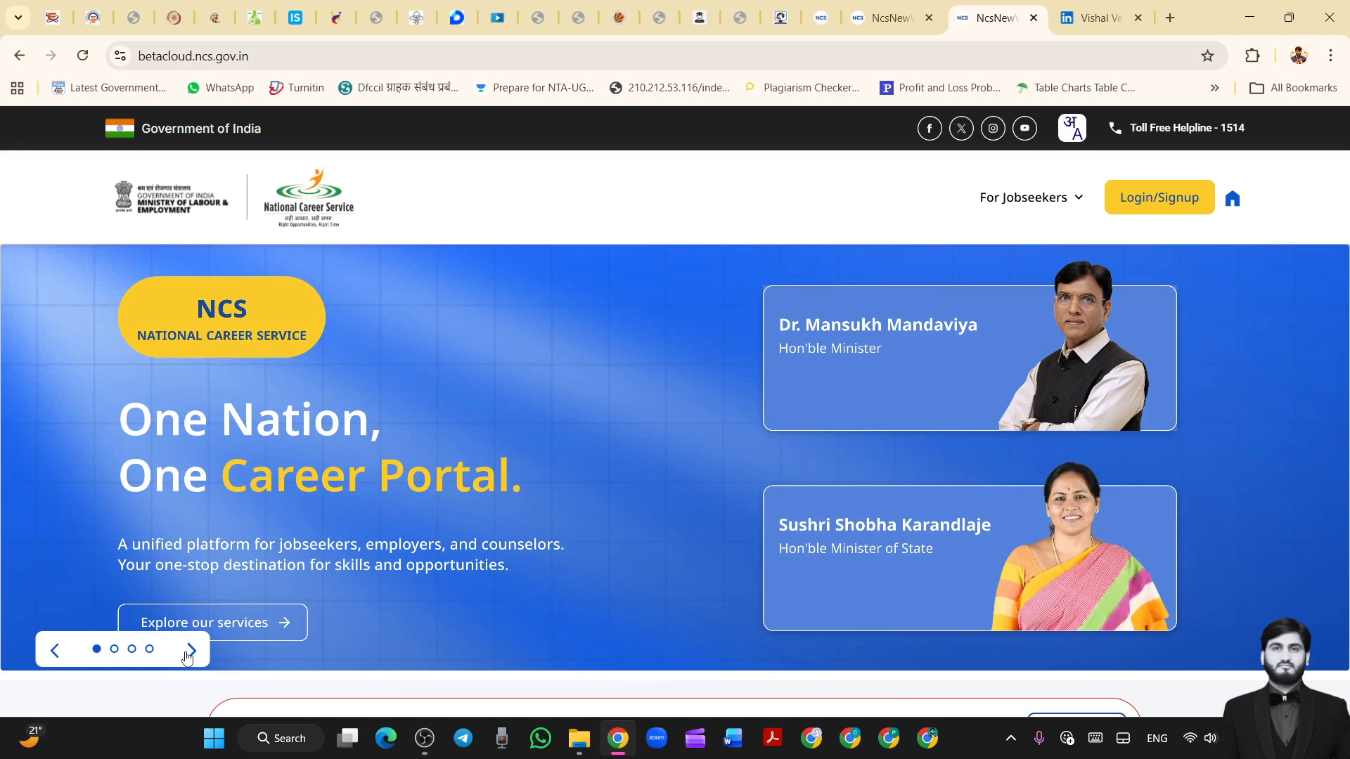
pyautogui.click(189, 653)
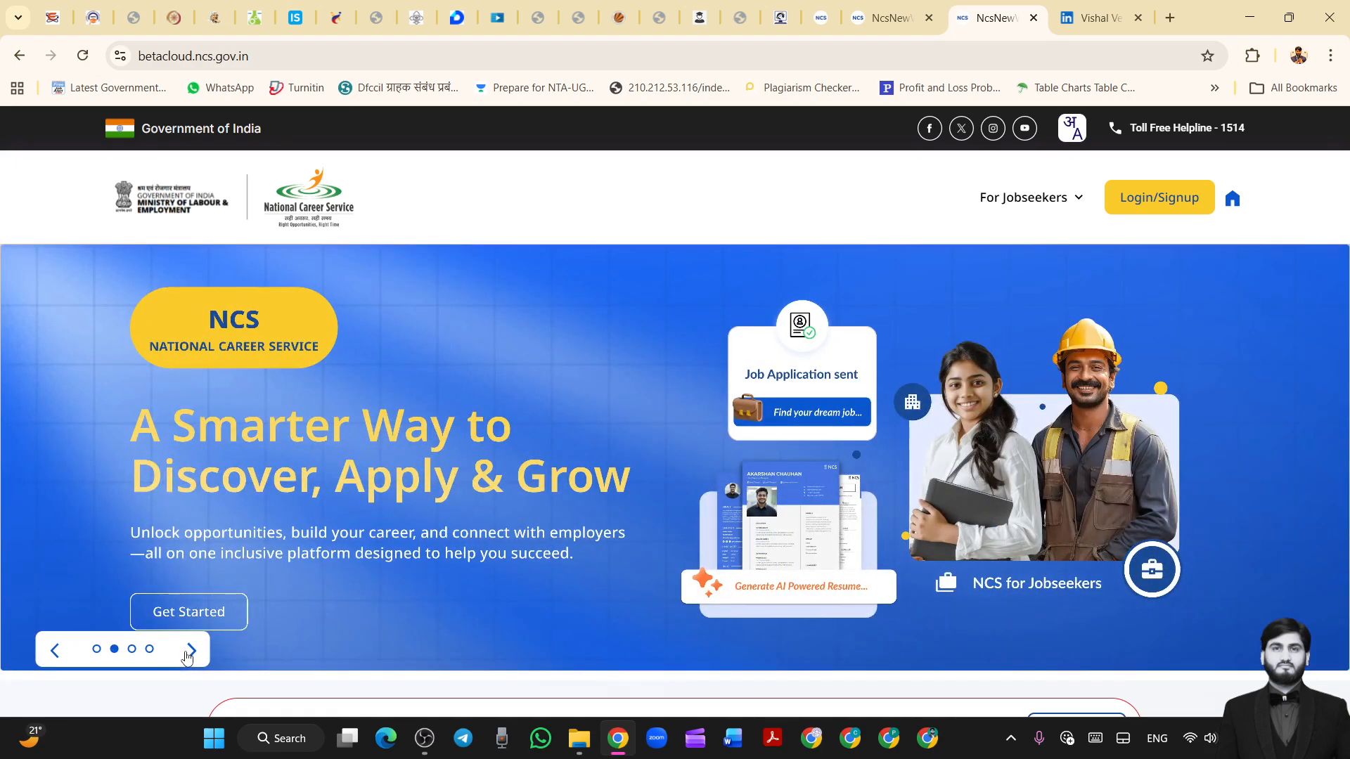
pyautogui.click(188, 654)
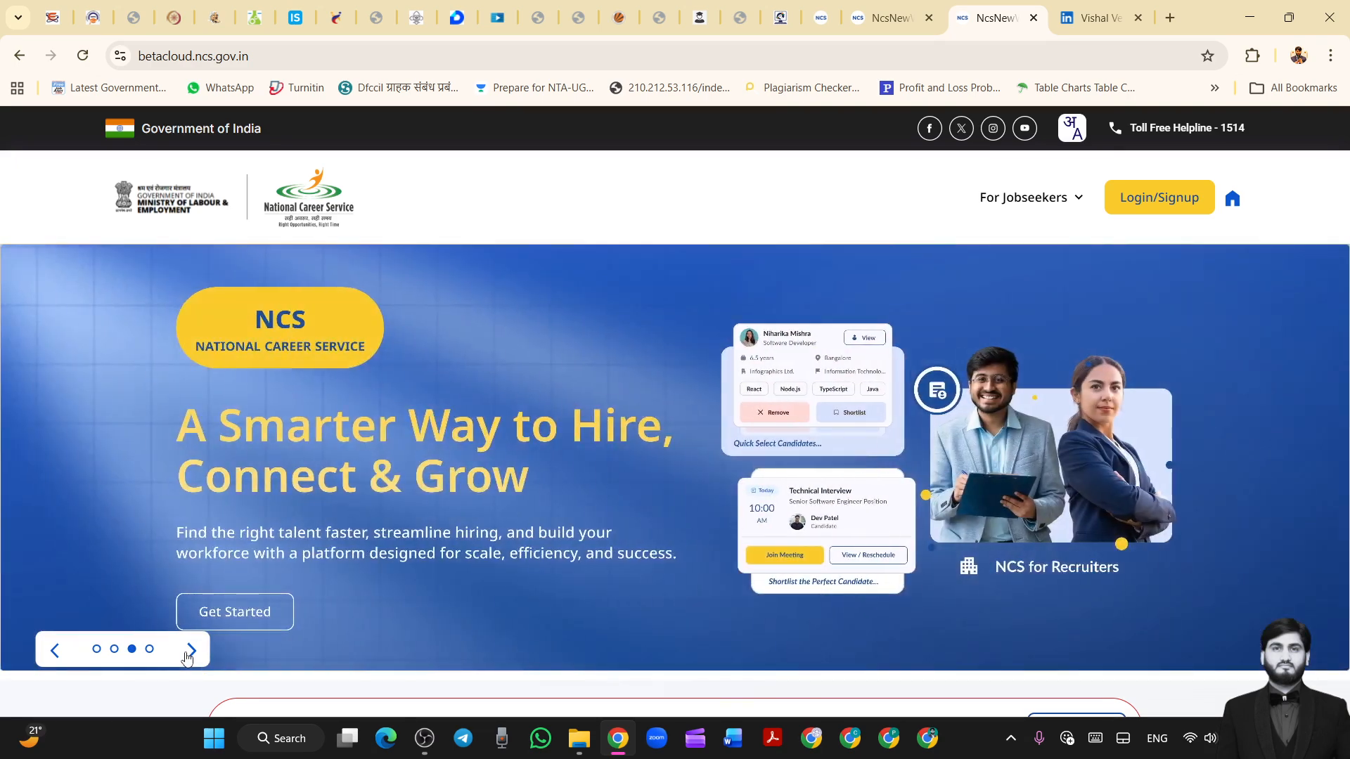
pyautogui.click(188, 654)
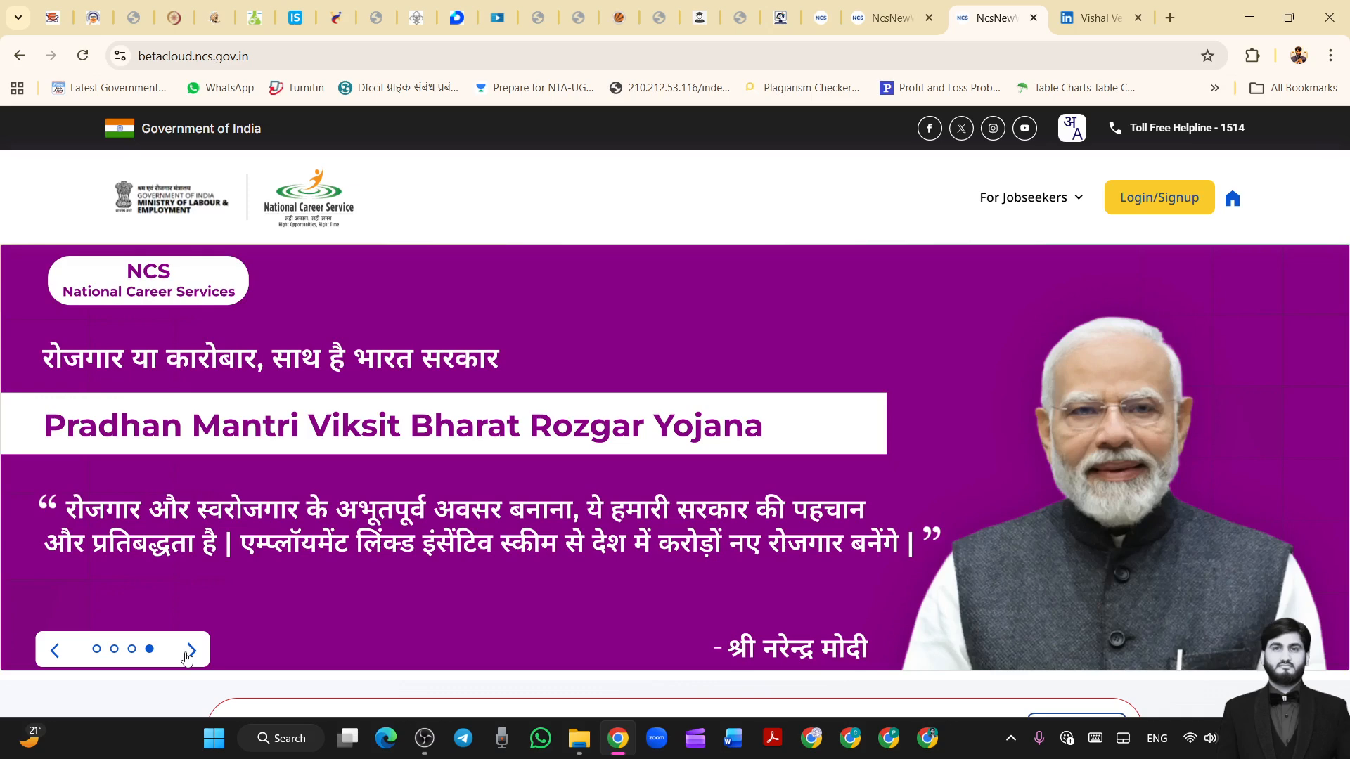
pyautogui.click(189, 654)
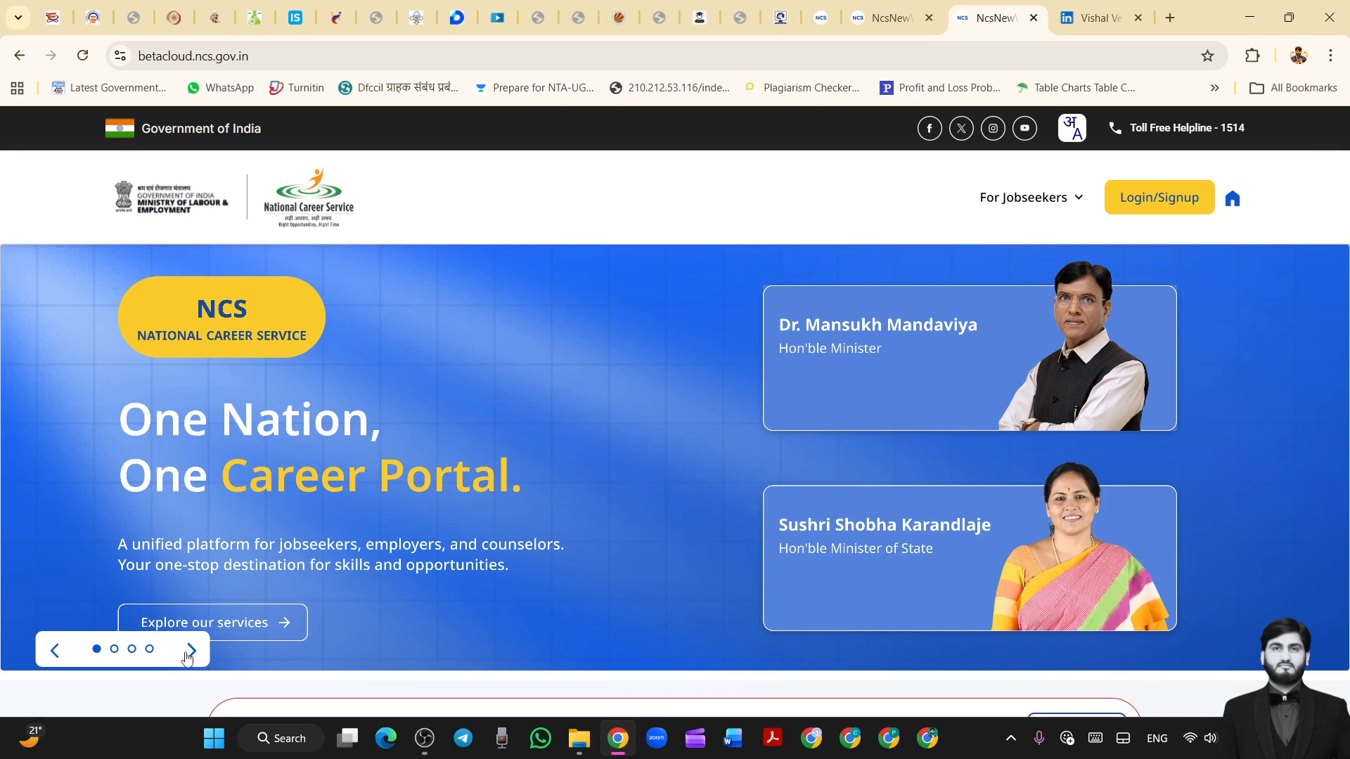
pyautogui.click(188, 653)
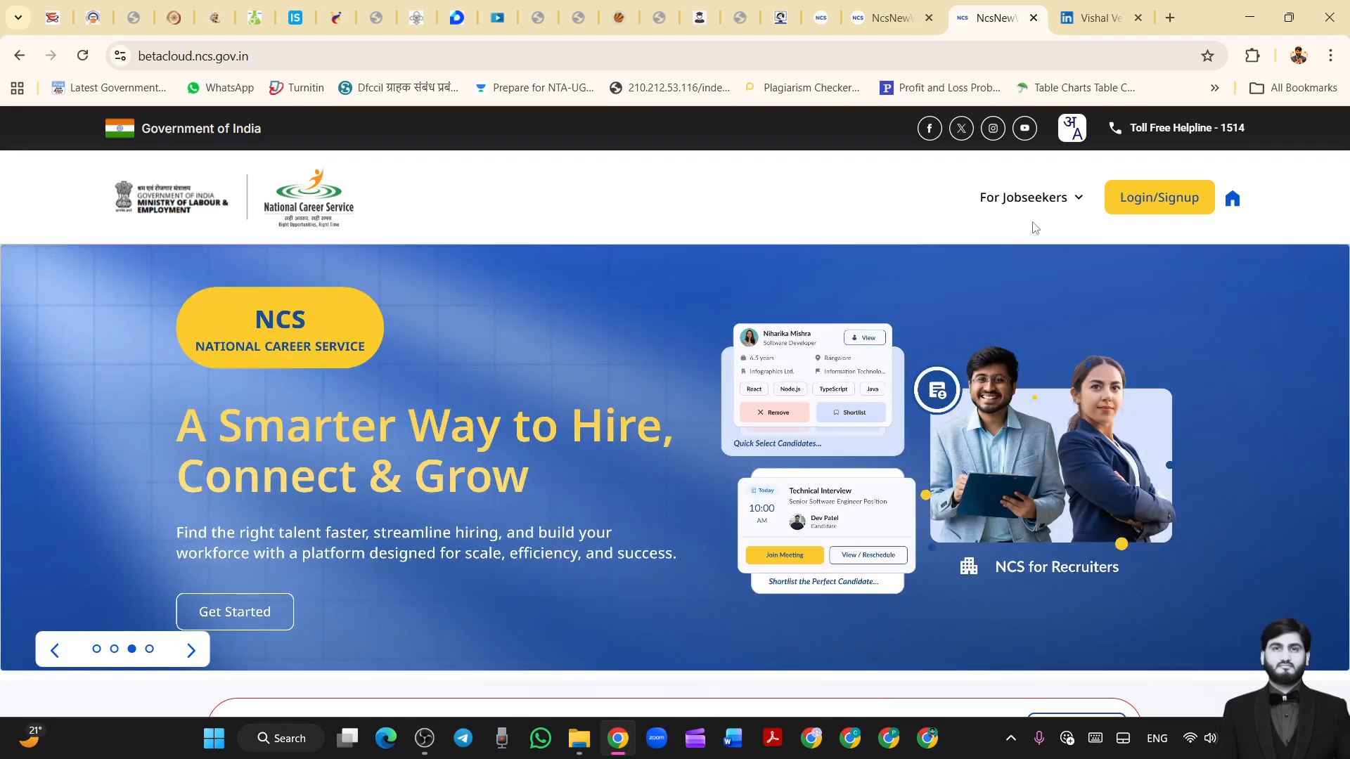
pyautogui.click(1135, 208)
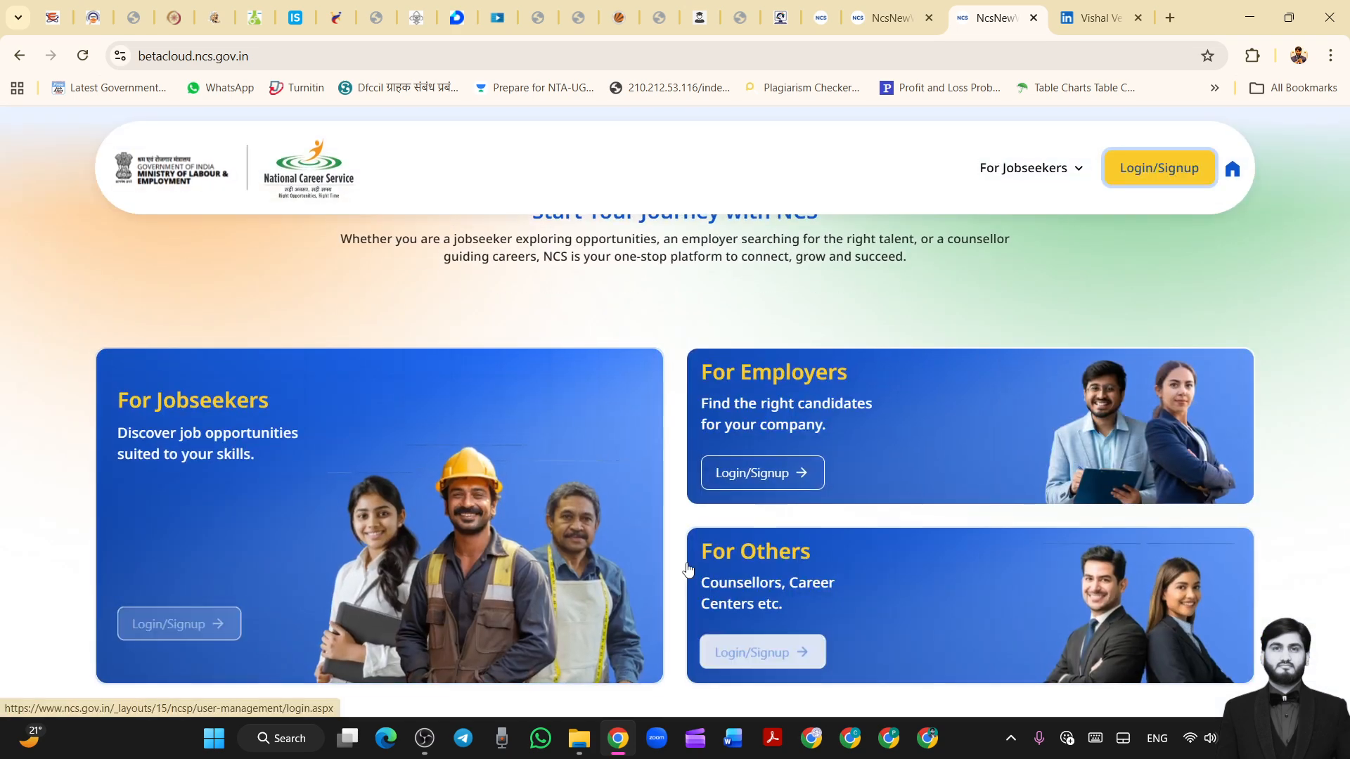
pyautogui.click(294, 398)
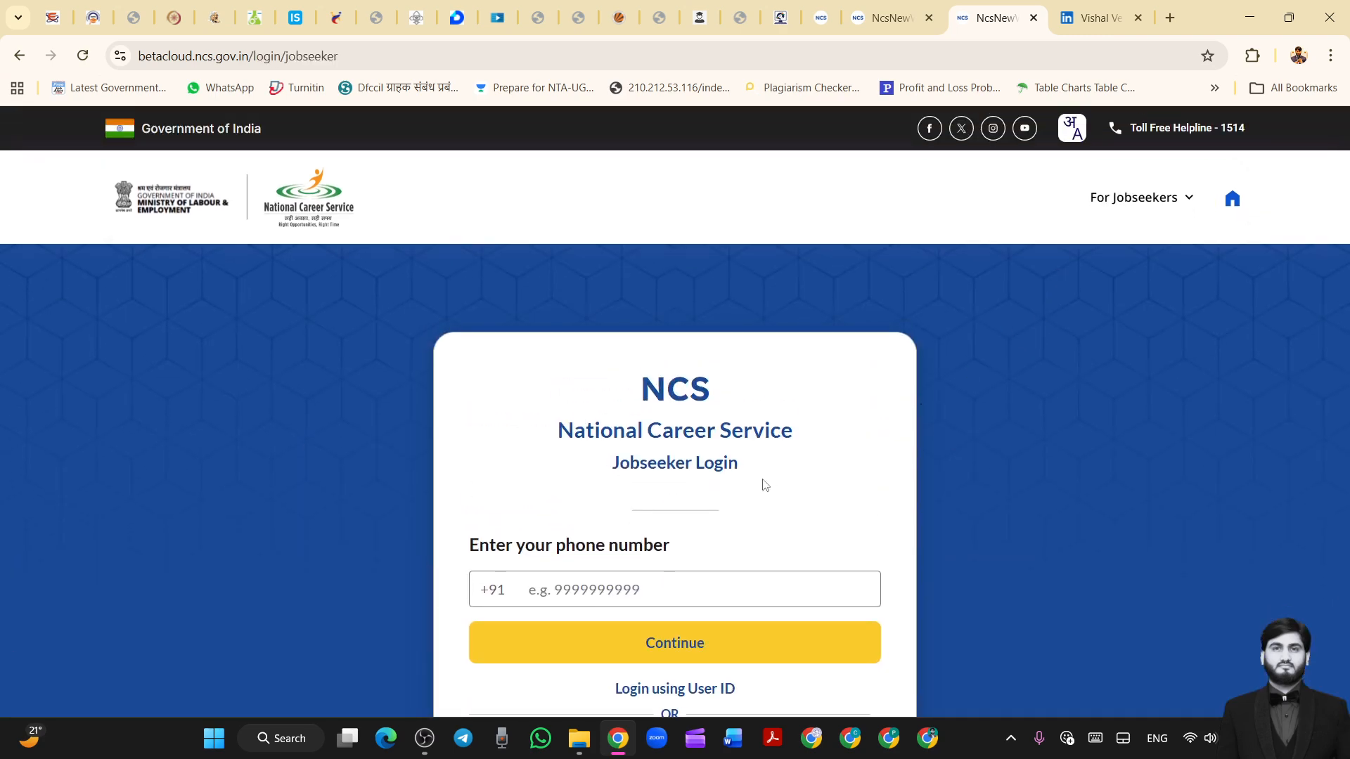
pyautogui.click(29, 62)
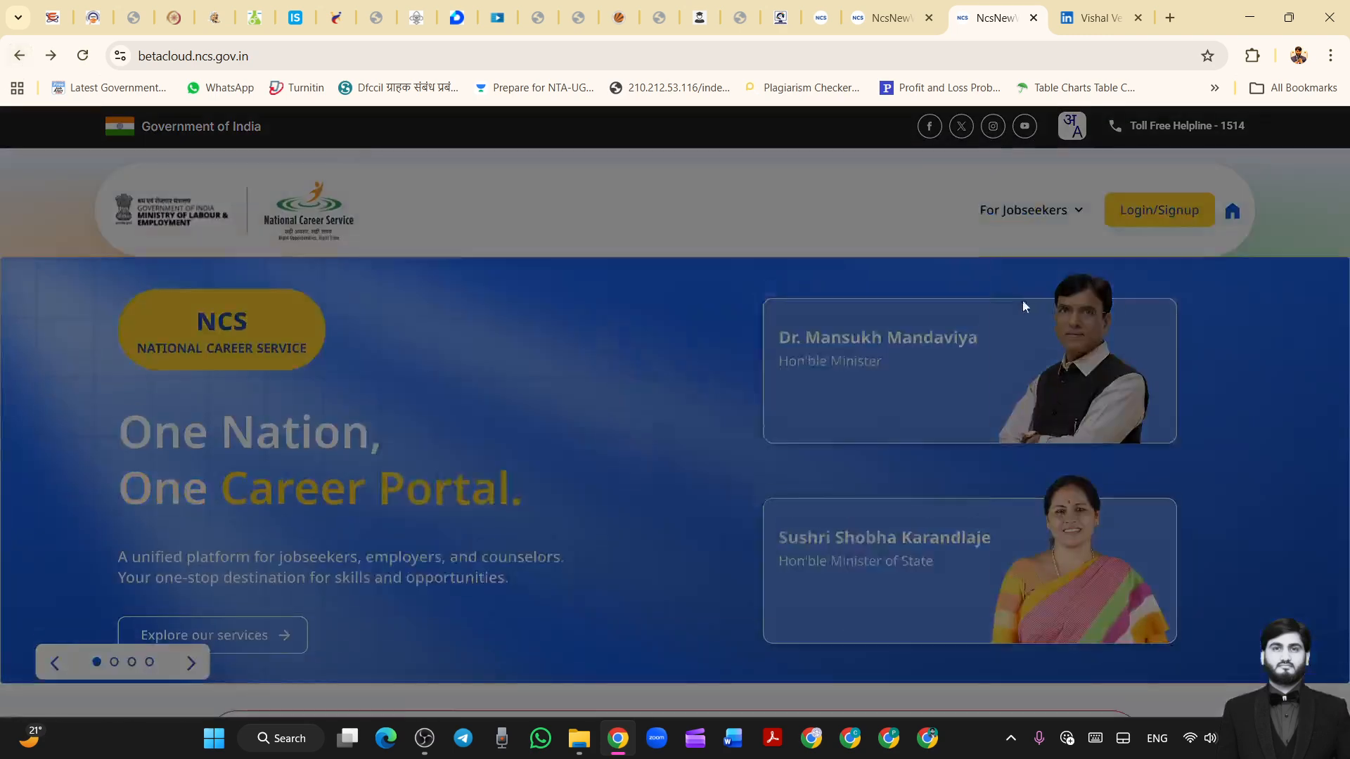
# - Dismiss the homepage notice, open the login page for jobseekers and make its phone number field ready for entry
pyautogui.click(958, 225)
pyautogui.click(1145, 221)
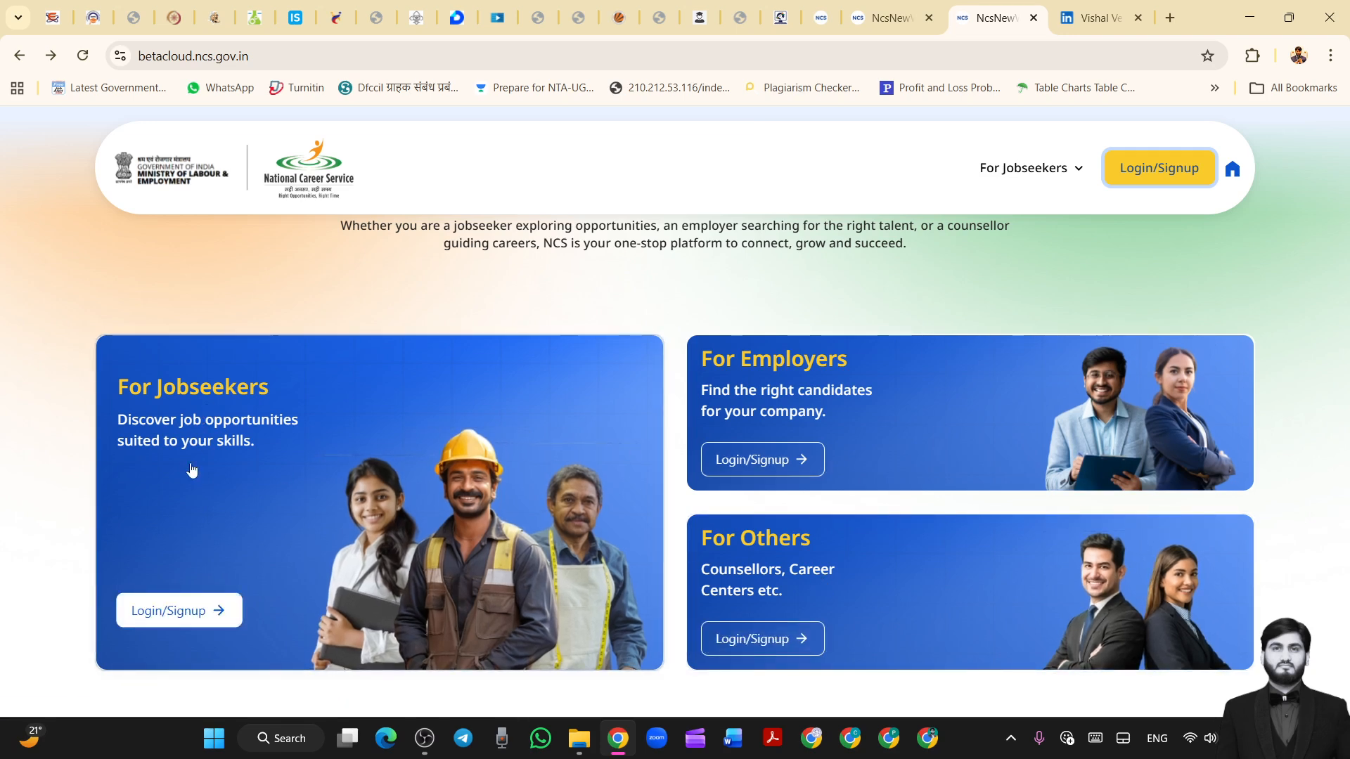
pyautogui.click(176, 611)
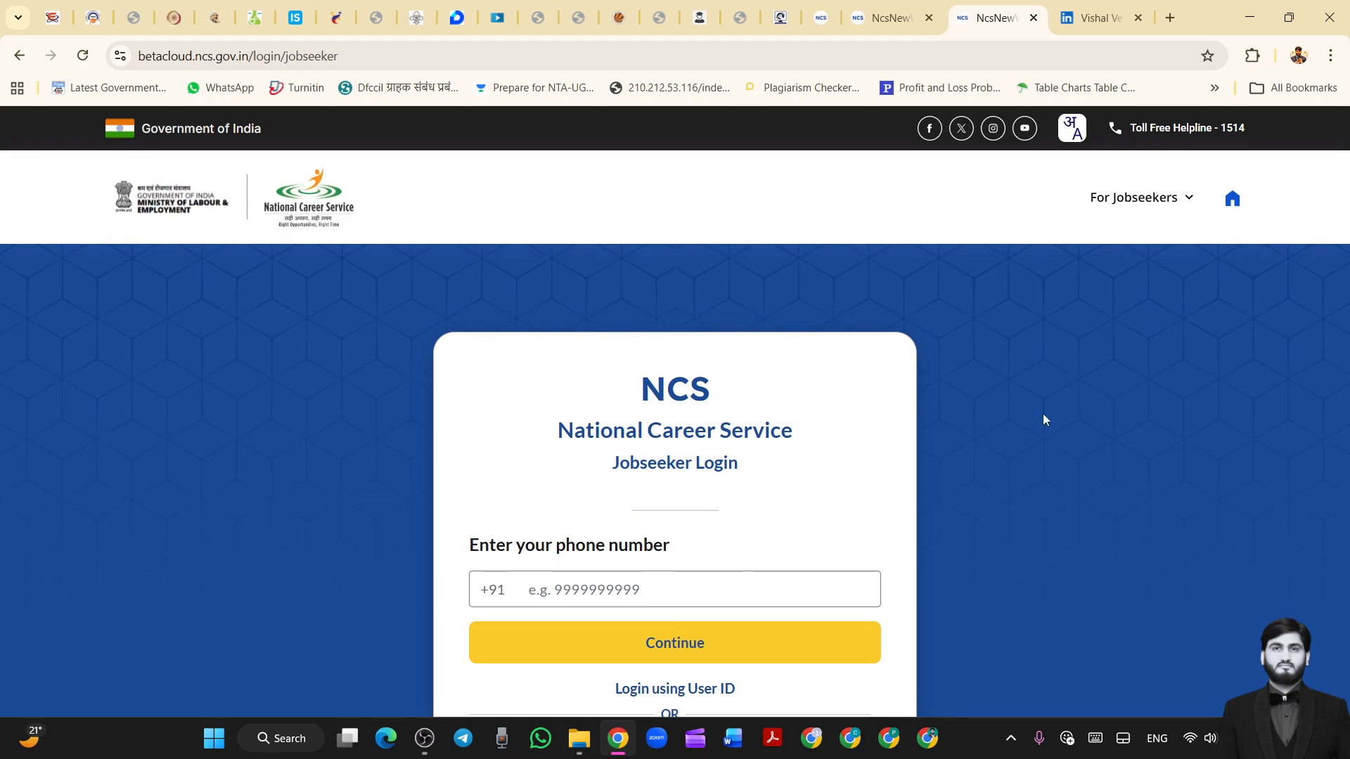
pyautogui.scroll(-3, 748, 556)
pyautogui.click(579, 354)
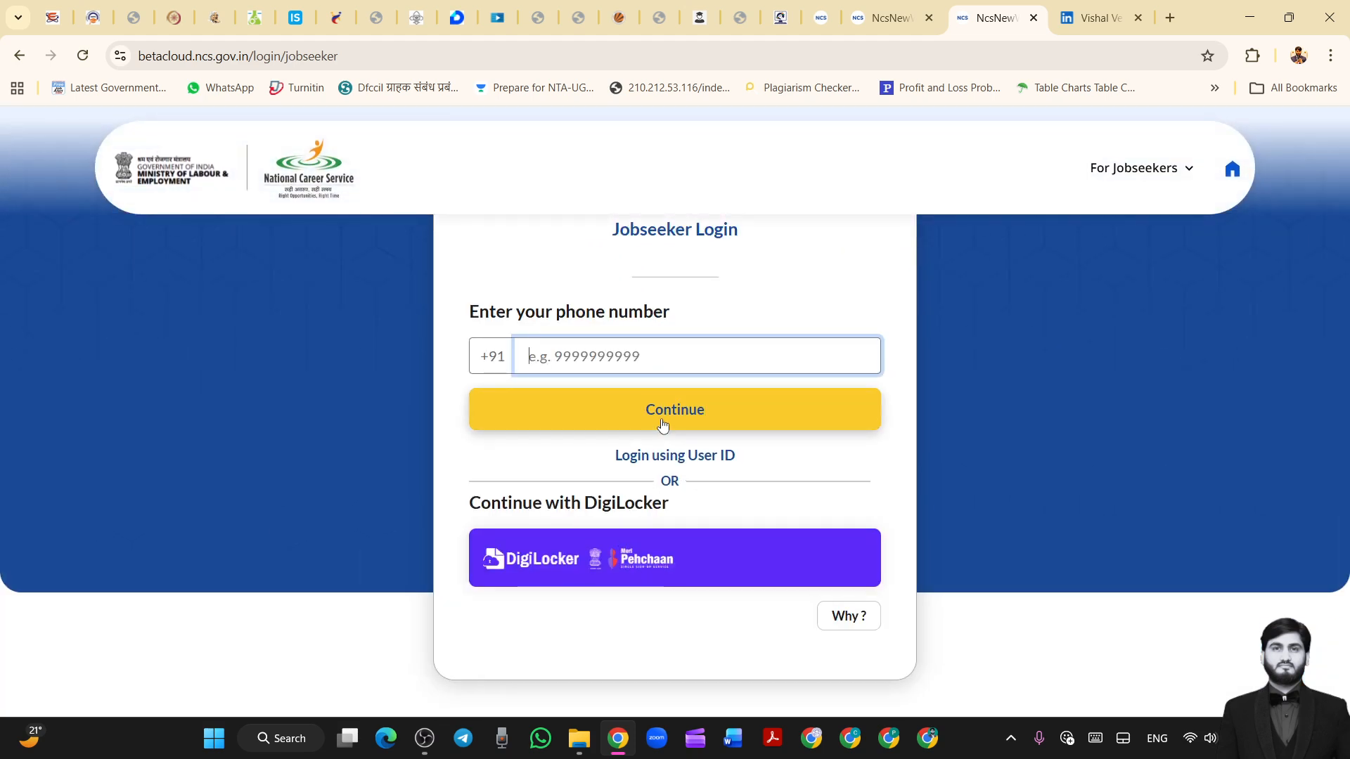
# - Open the DigiLocker sign-in and set it to Other ID with Aadhaar and PIN less authentication, ready for the ID number
pyautogui.click(546, 576)
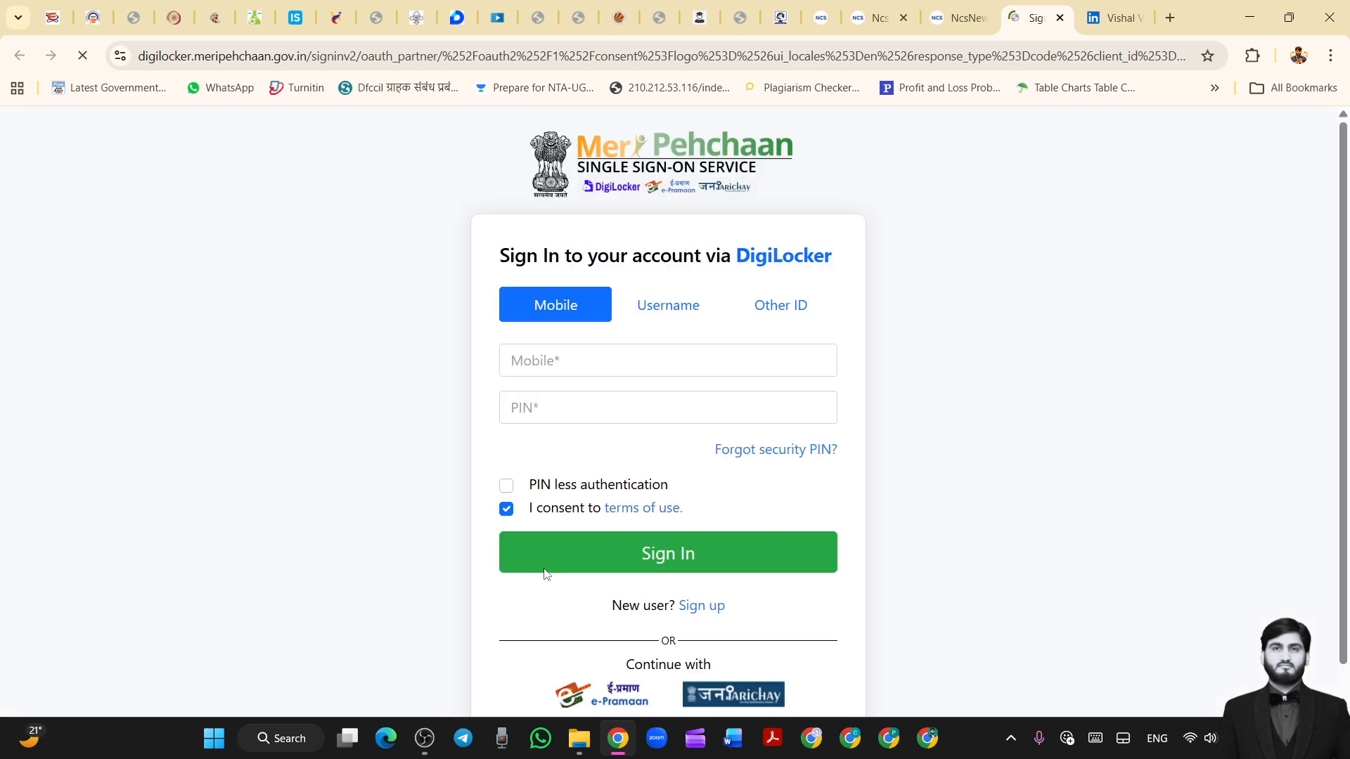
pyautogui.click(781, 305)
pyautogui.click(586, 359)
pyautogui.click(556, 416)
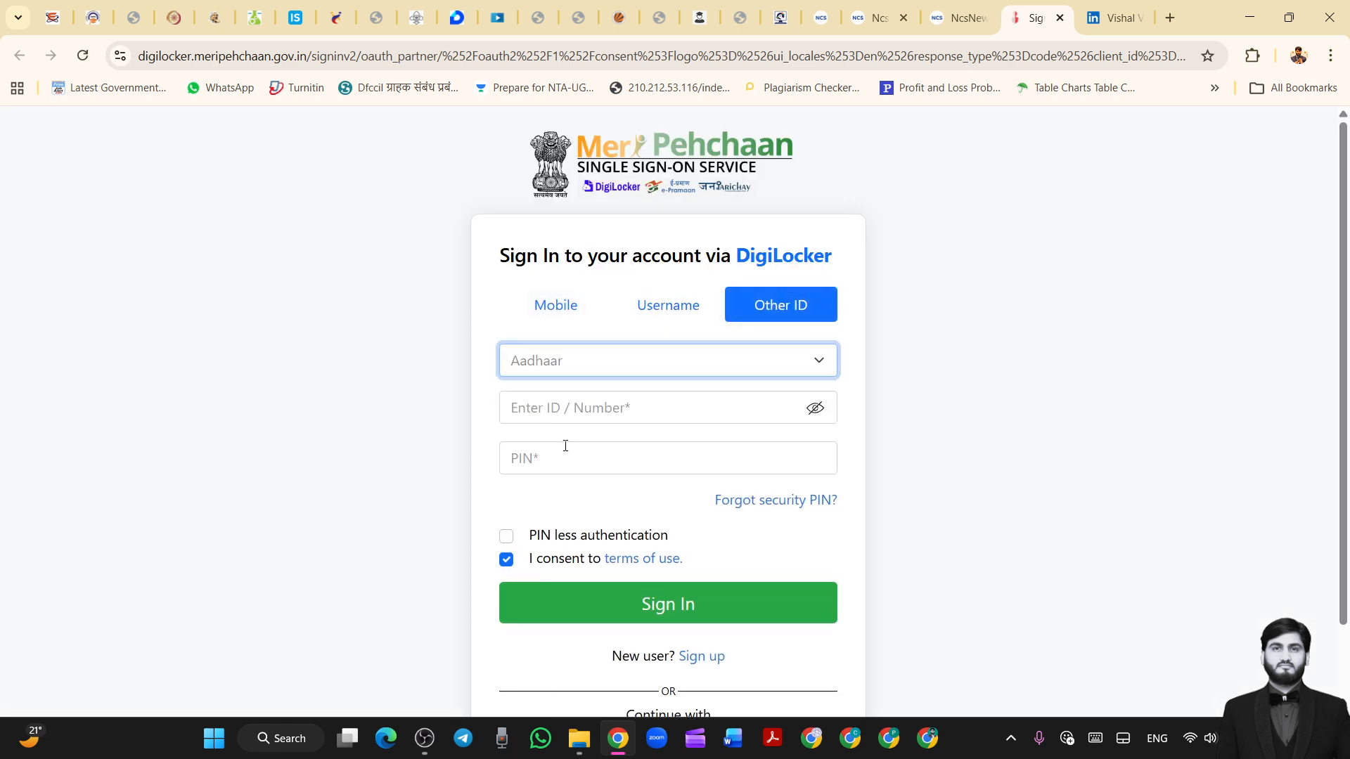
pyautogui.click(506, 536)
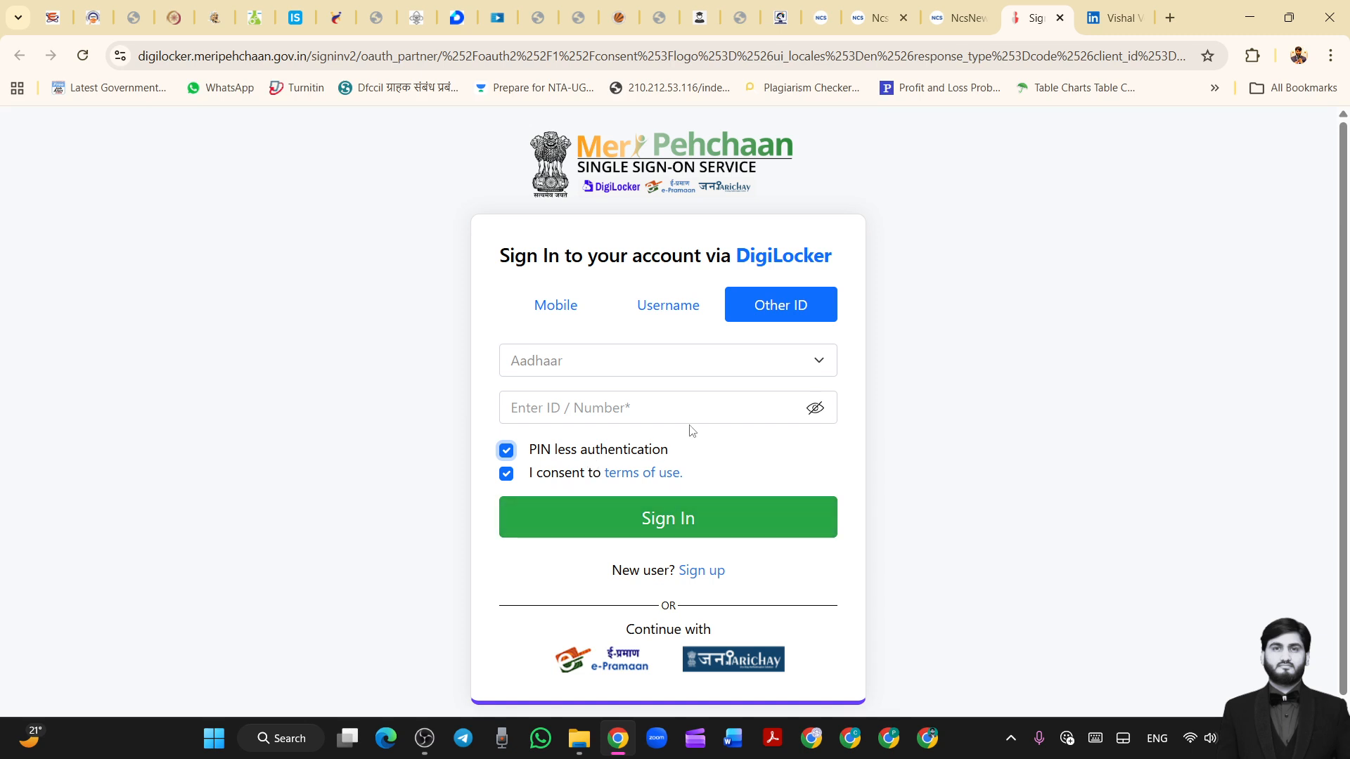
pyautogui.click(567, 368)
pyautogui.click(536, 419)
pyautogui.click(536, 414)
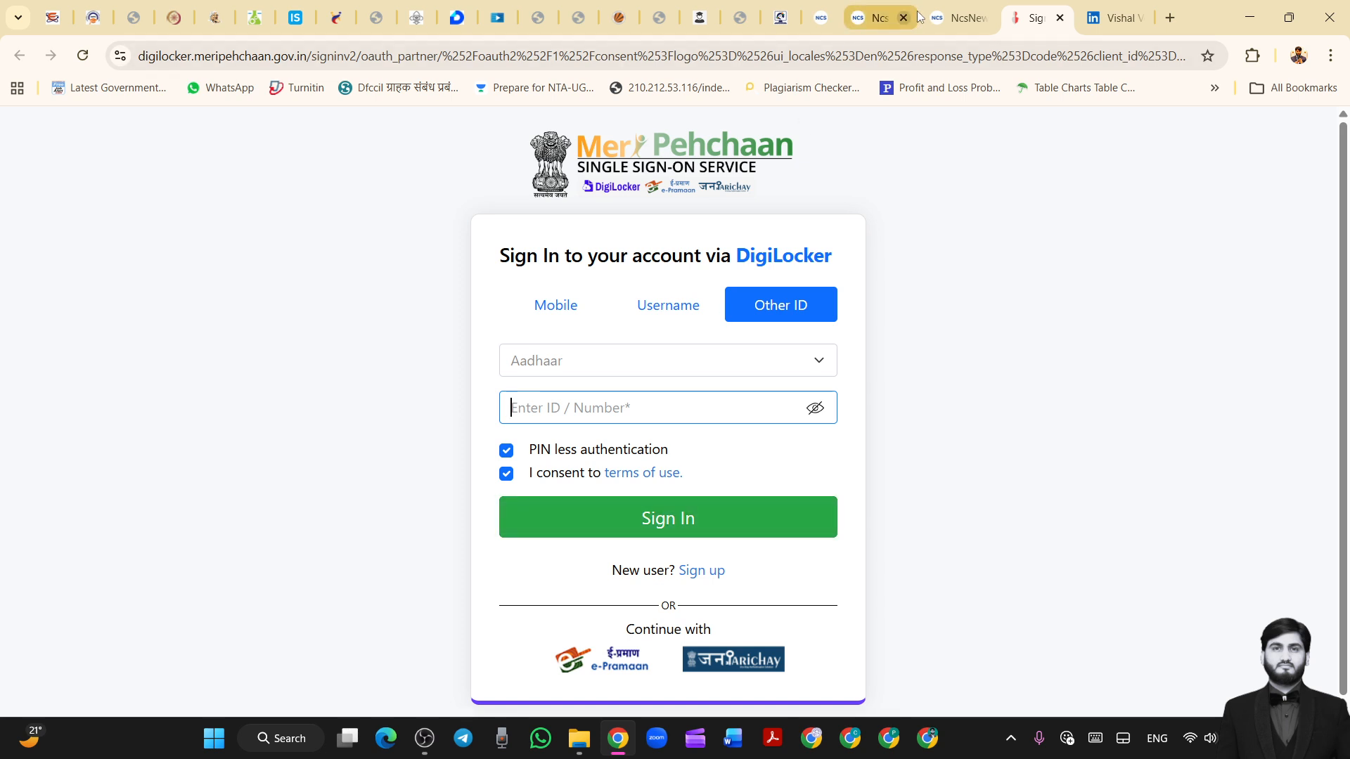
# - Close the DigiLocker sign-in page and return to the Jobseeker Login form
pyautogui.click(959, 18)
pyautogui.click(1063, 24)
pyautogui.click(1061, 18)
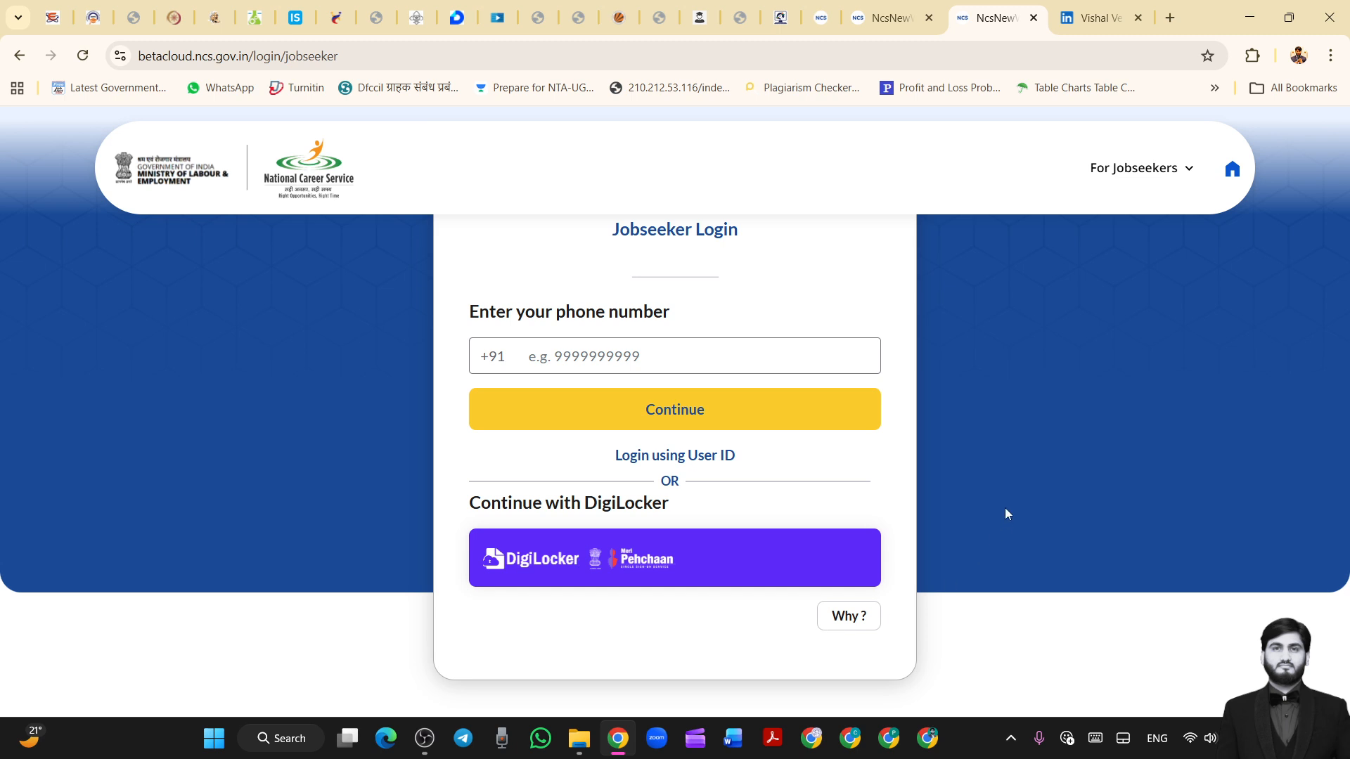
pyautogui.scroll(3, 1006, 515)
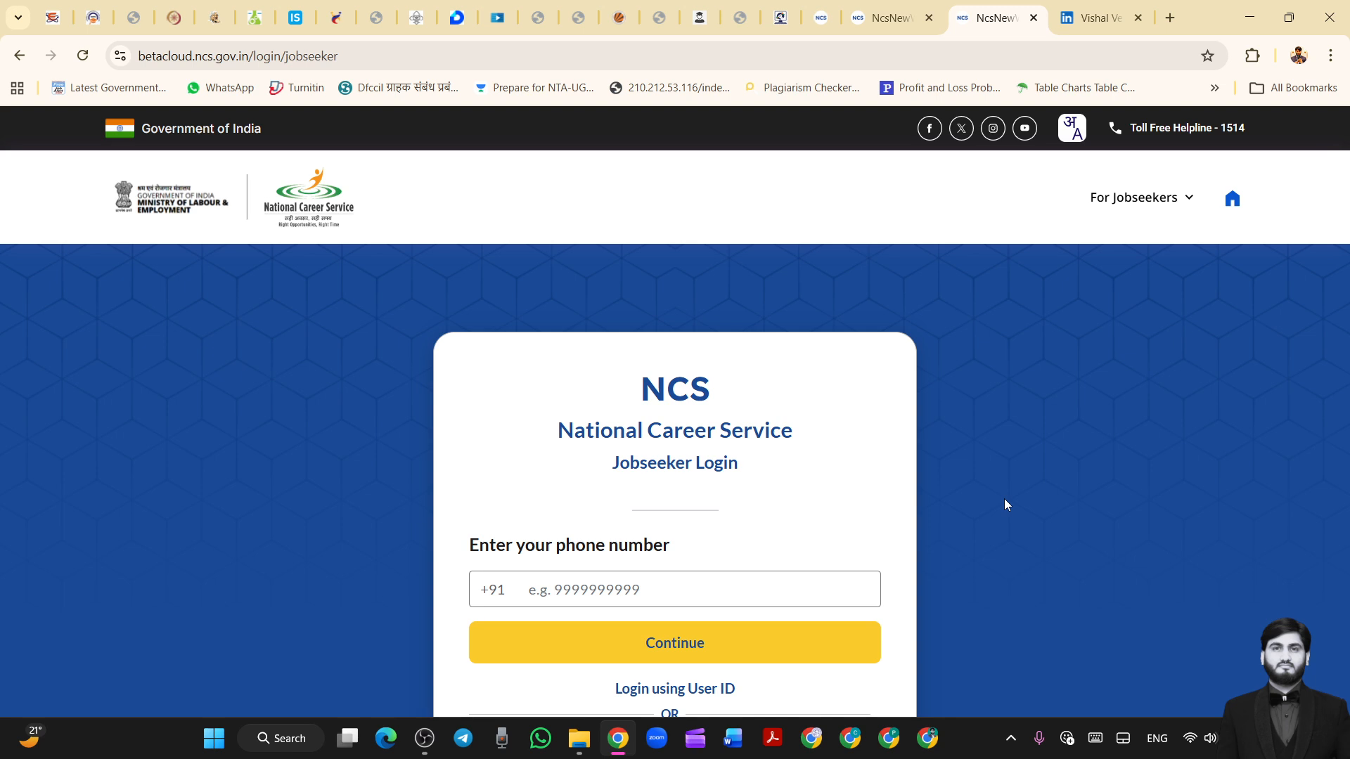
pyautogui.scroll(-3, 1054, 414)
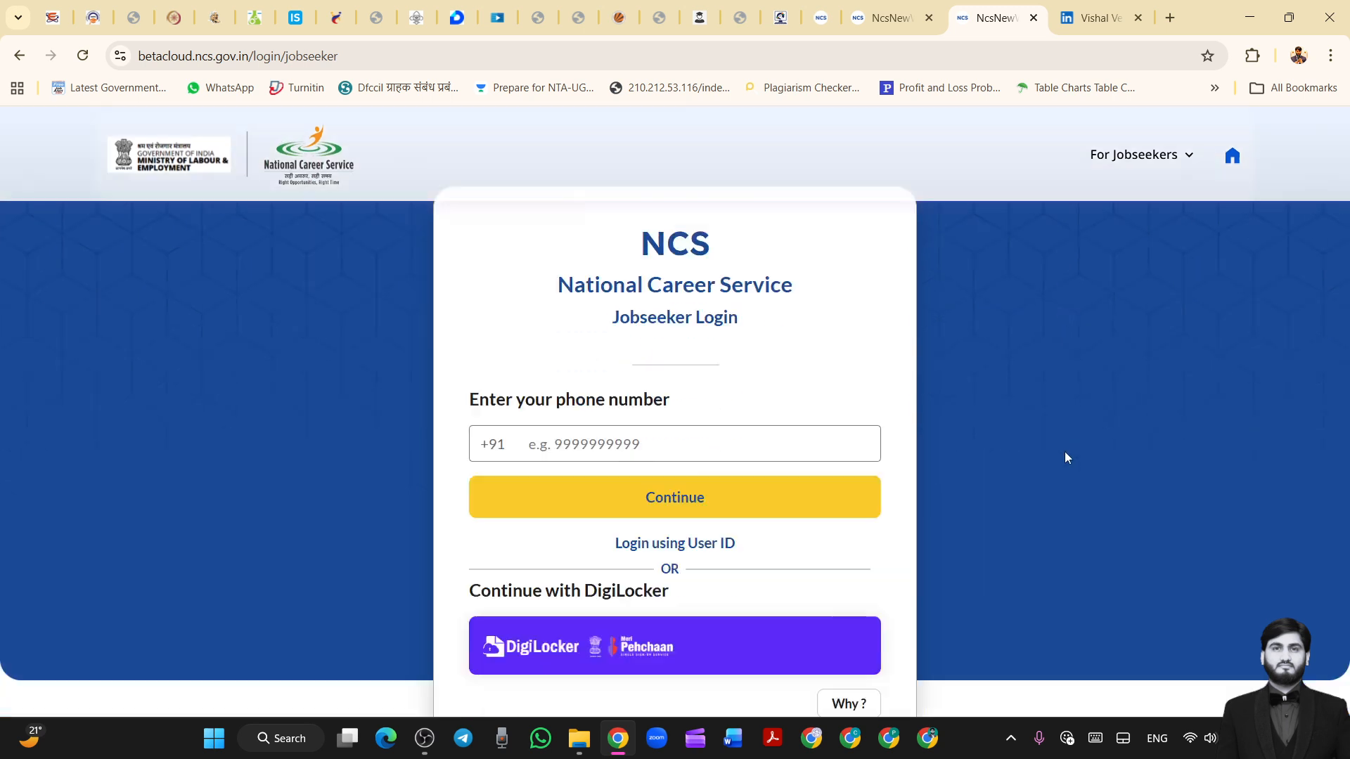
pyautogui.scroll(4, 984, 506)
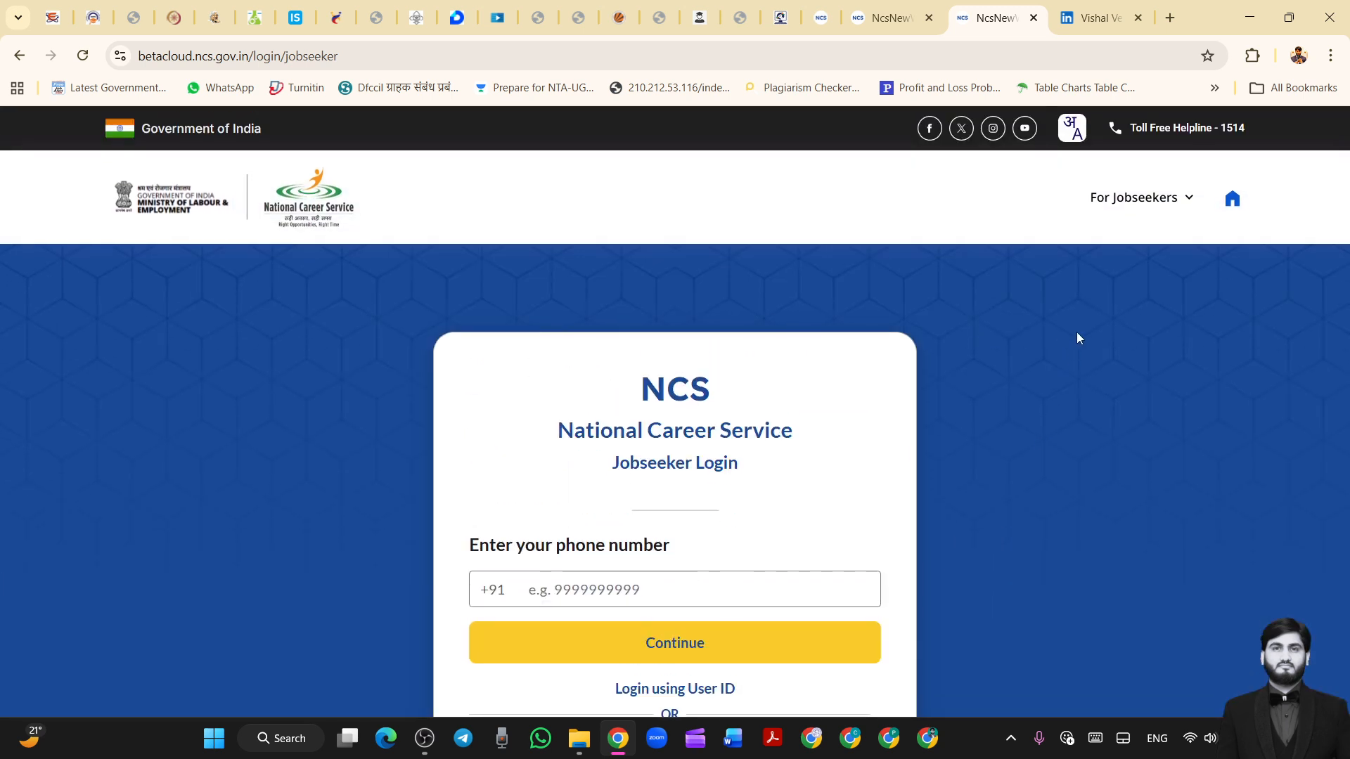
# - Return to the National Career Service homepage and dismiss the notice about misleading communication
pyautogui.click(1148, 204)
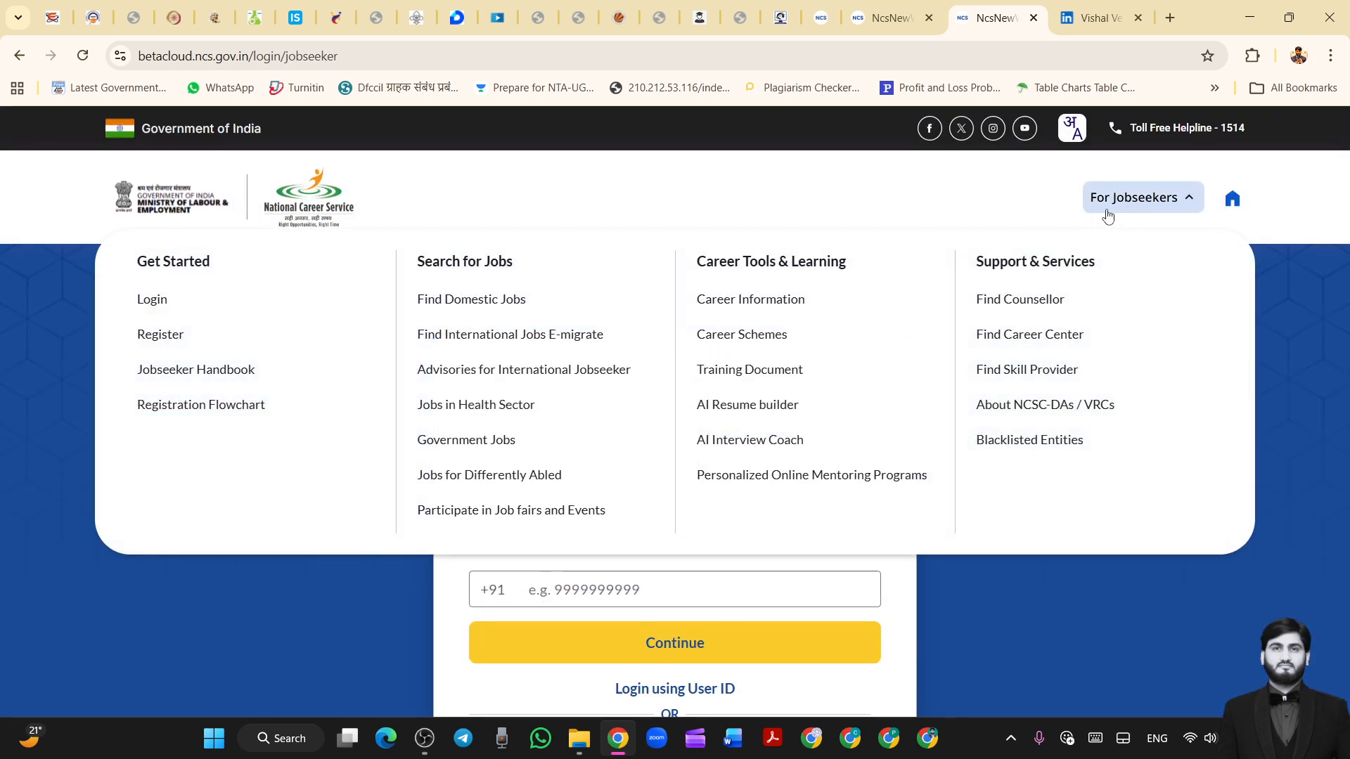
pyautogui.click(308, 205)
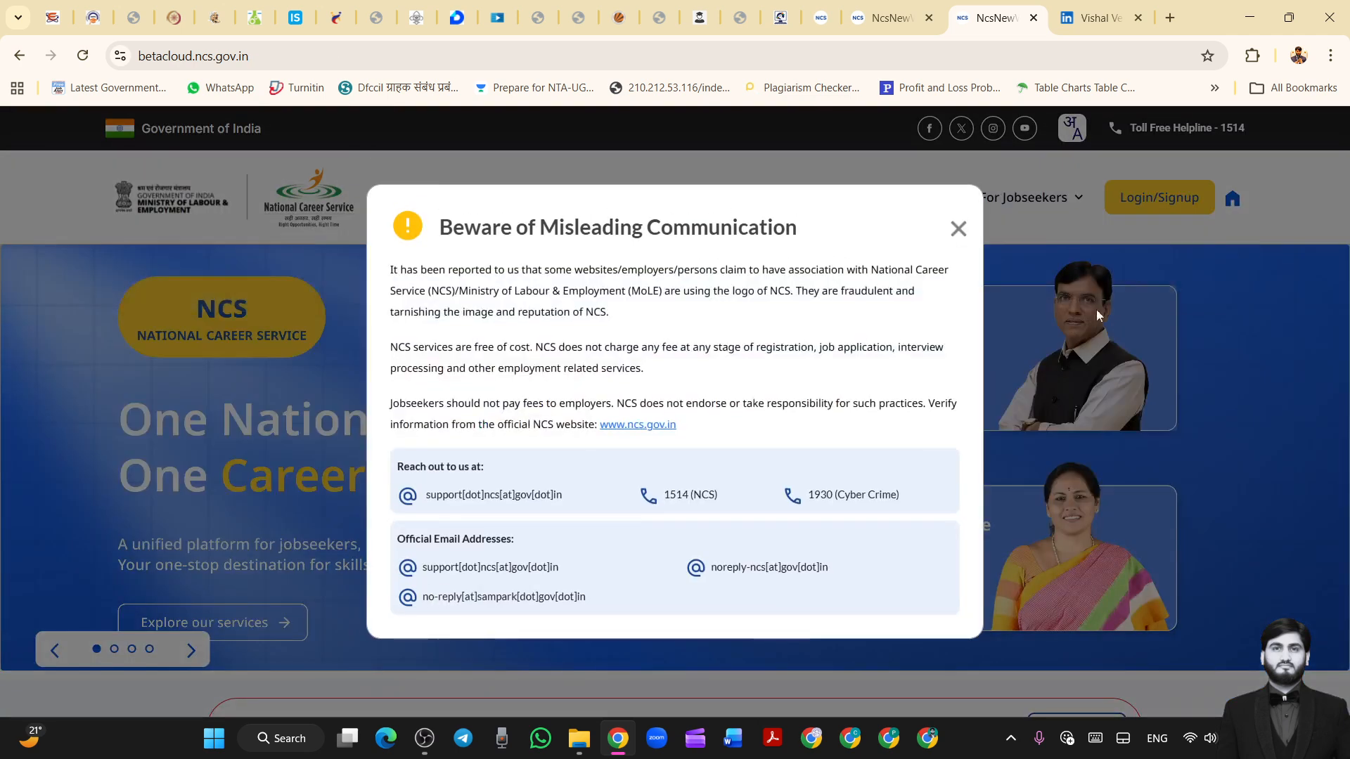
pyautogui.click(958, 228)
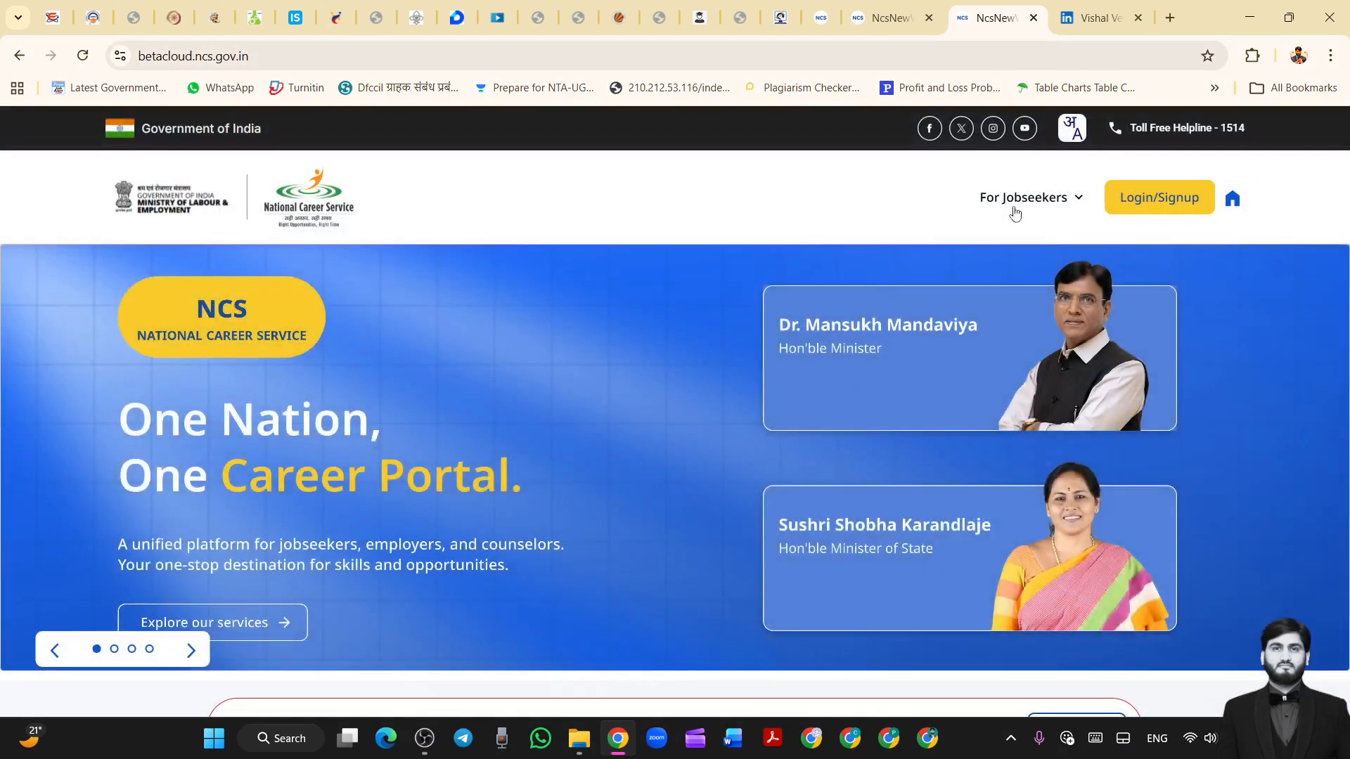
# - Review the services offered for jobseekers, including the Get Started and Search for Jobs options
pyautogui.click(1013, 209)
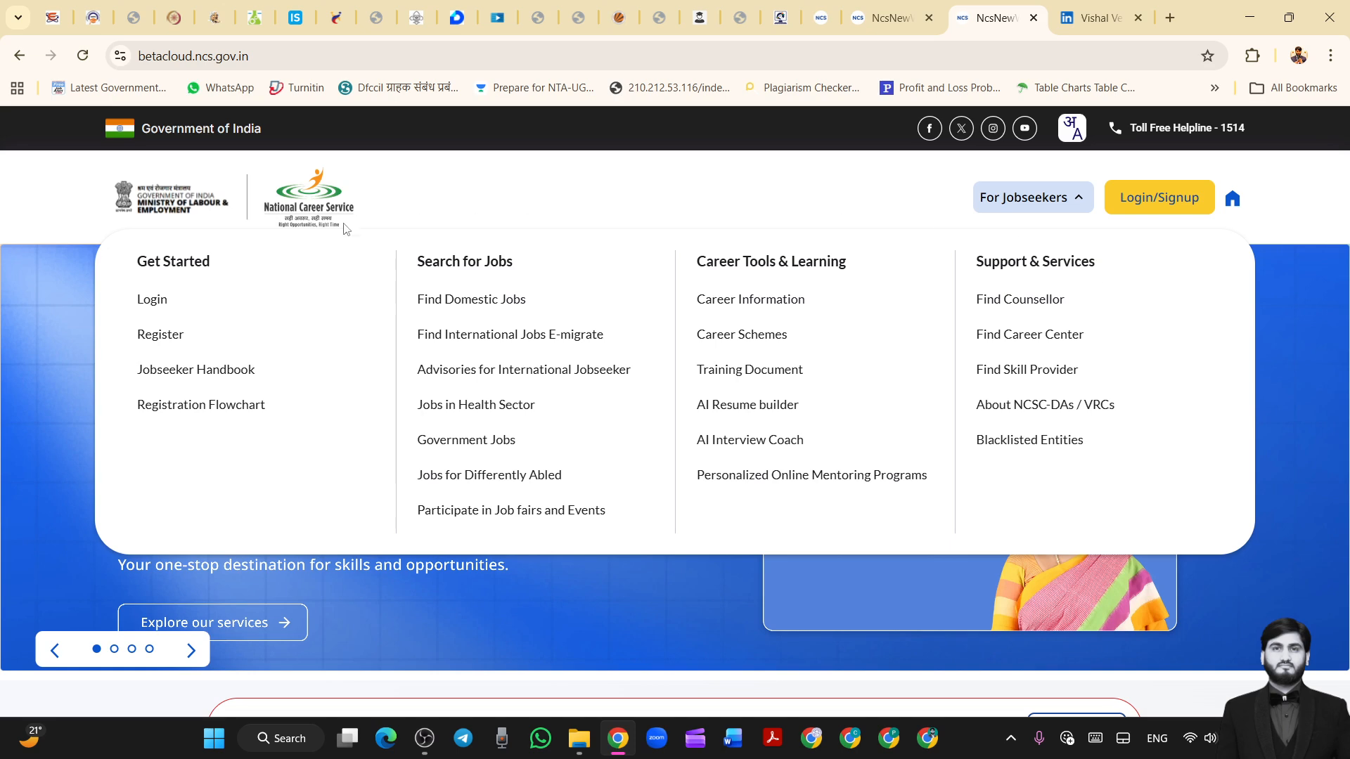
pyautogui.click(220, 259)
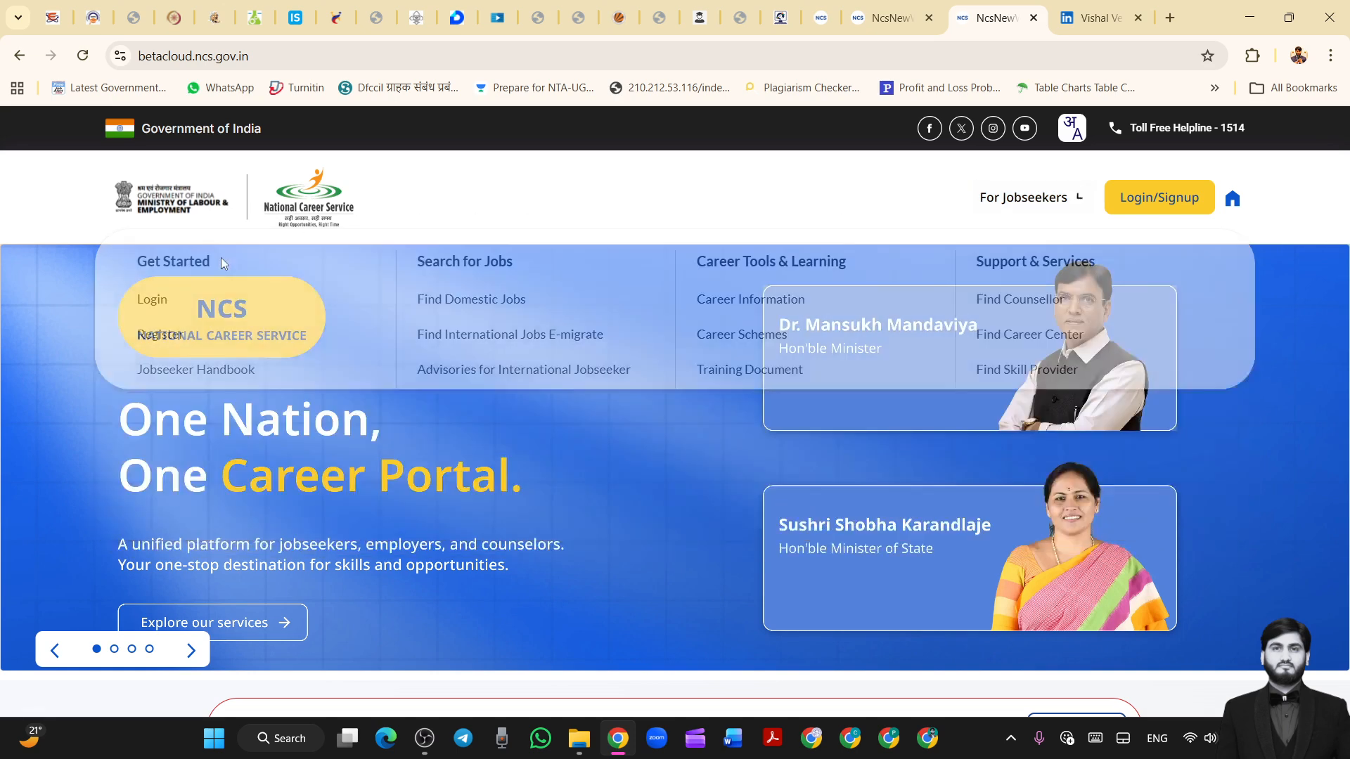
pyautogui.click(1040, 195)
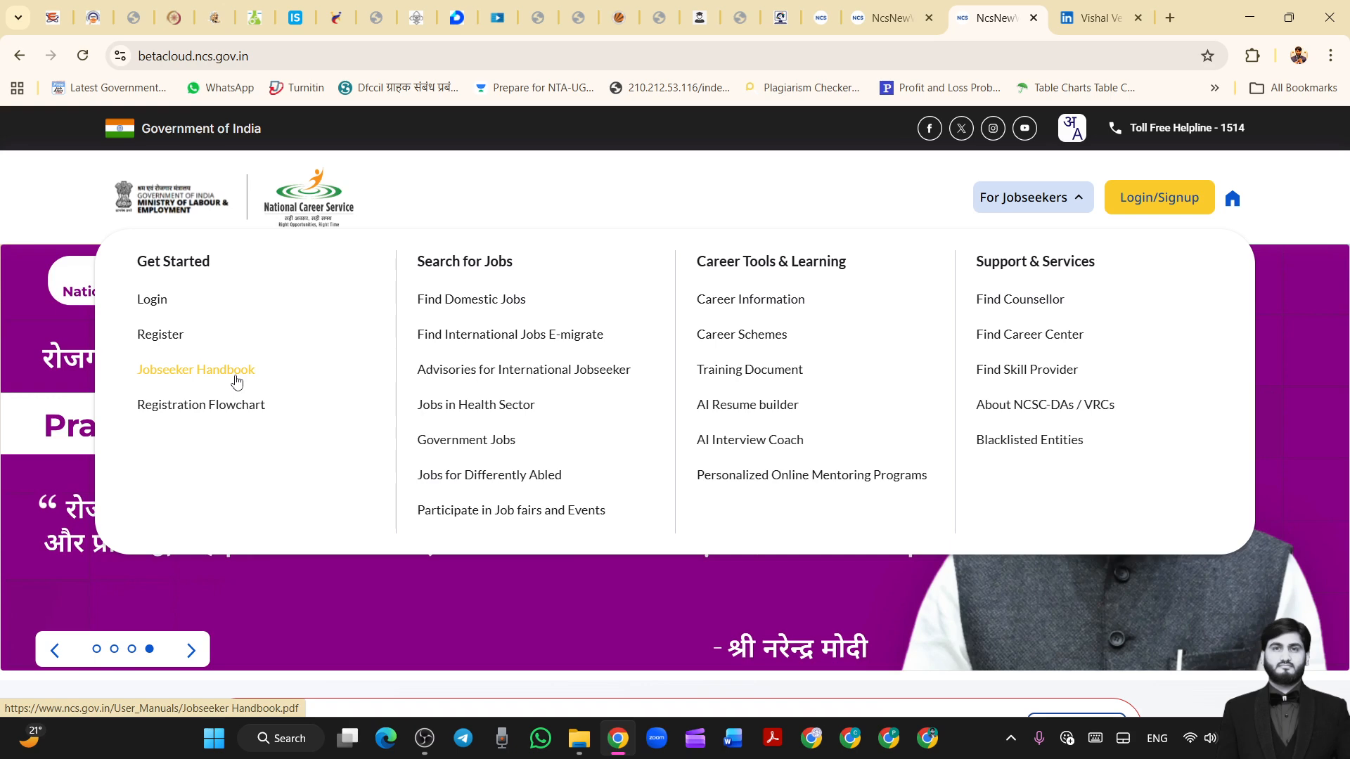
pyautogui.click(515, 262)
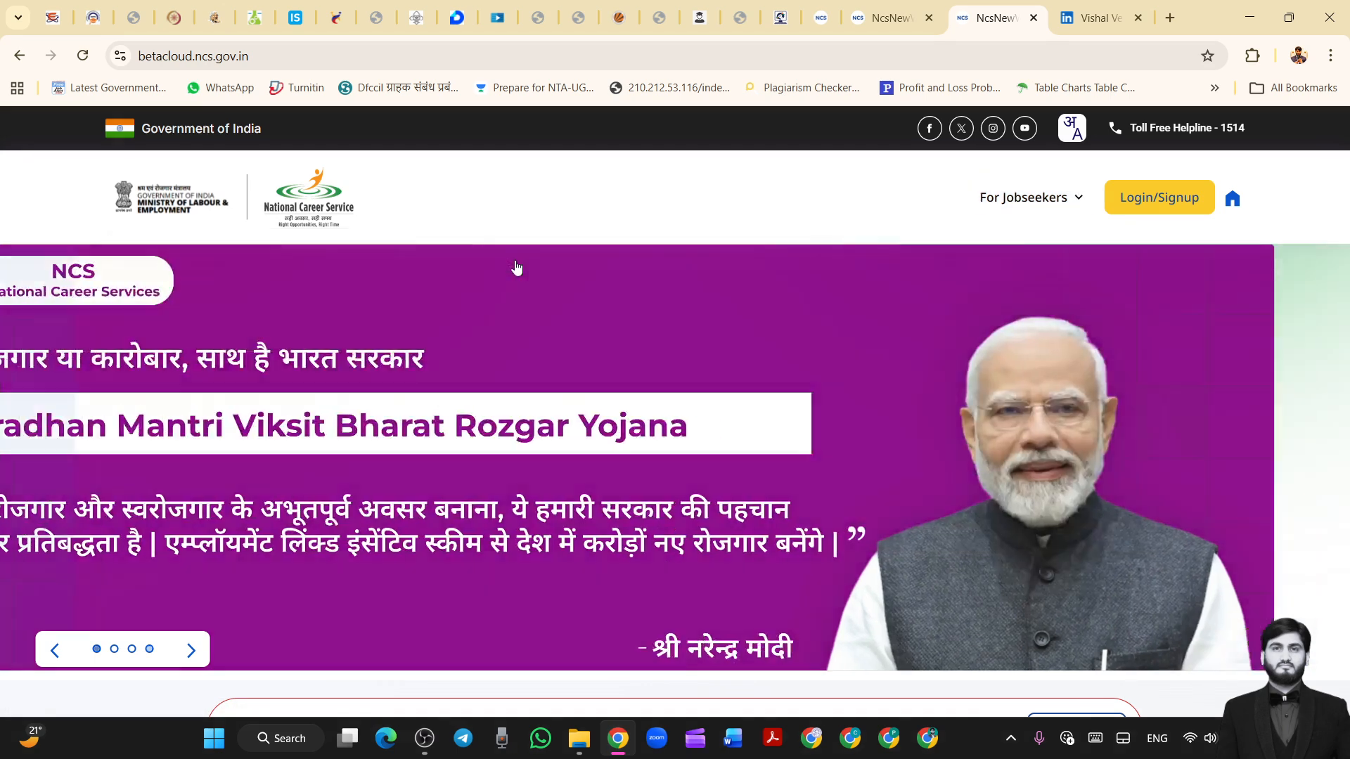
# - Open the jobseeker page for participating in job fairs and events and look through the listed job fairs
pyautogui.click(1006, 199)
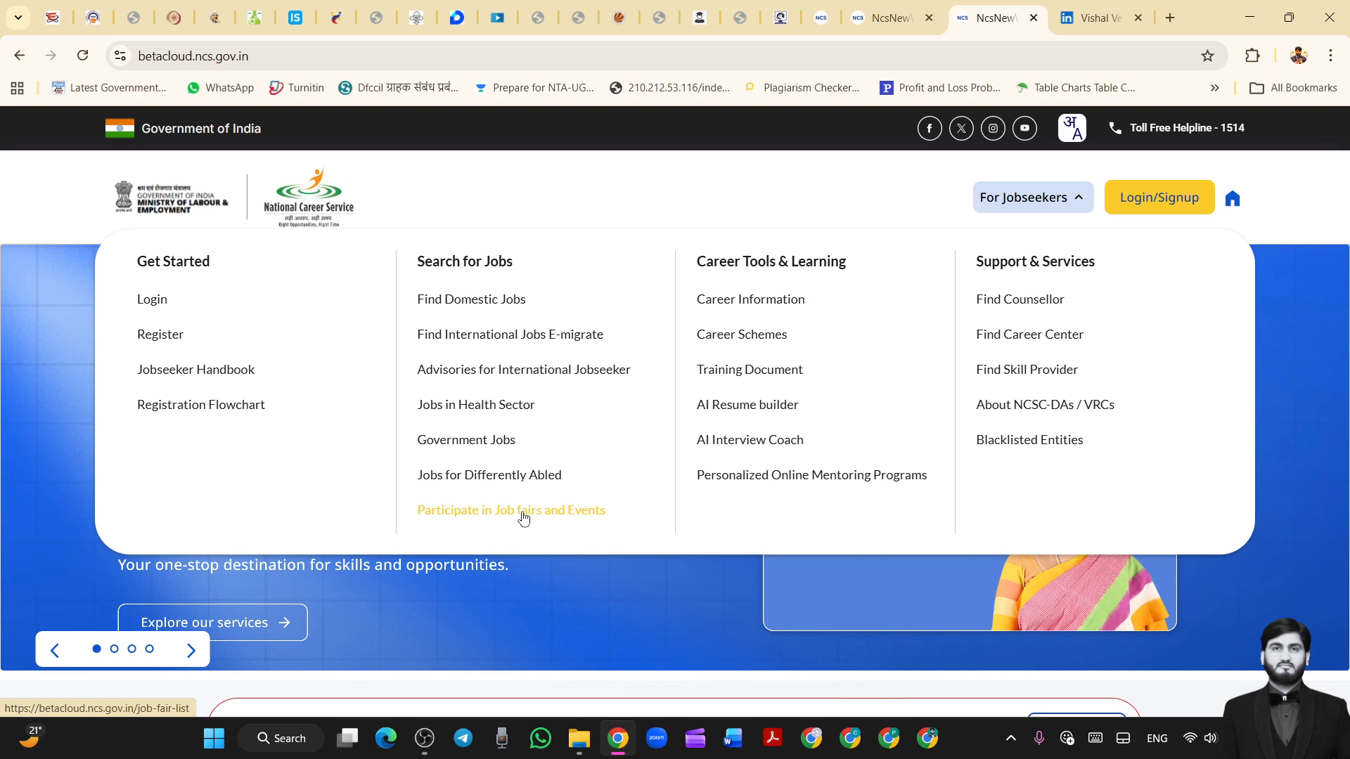
pyautogui.click(524, 518)
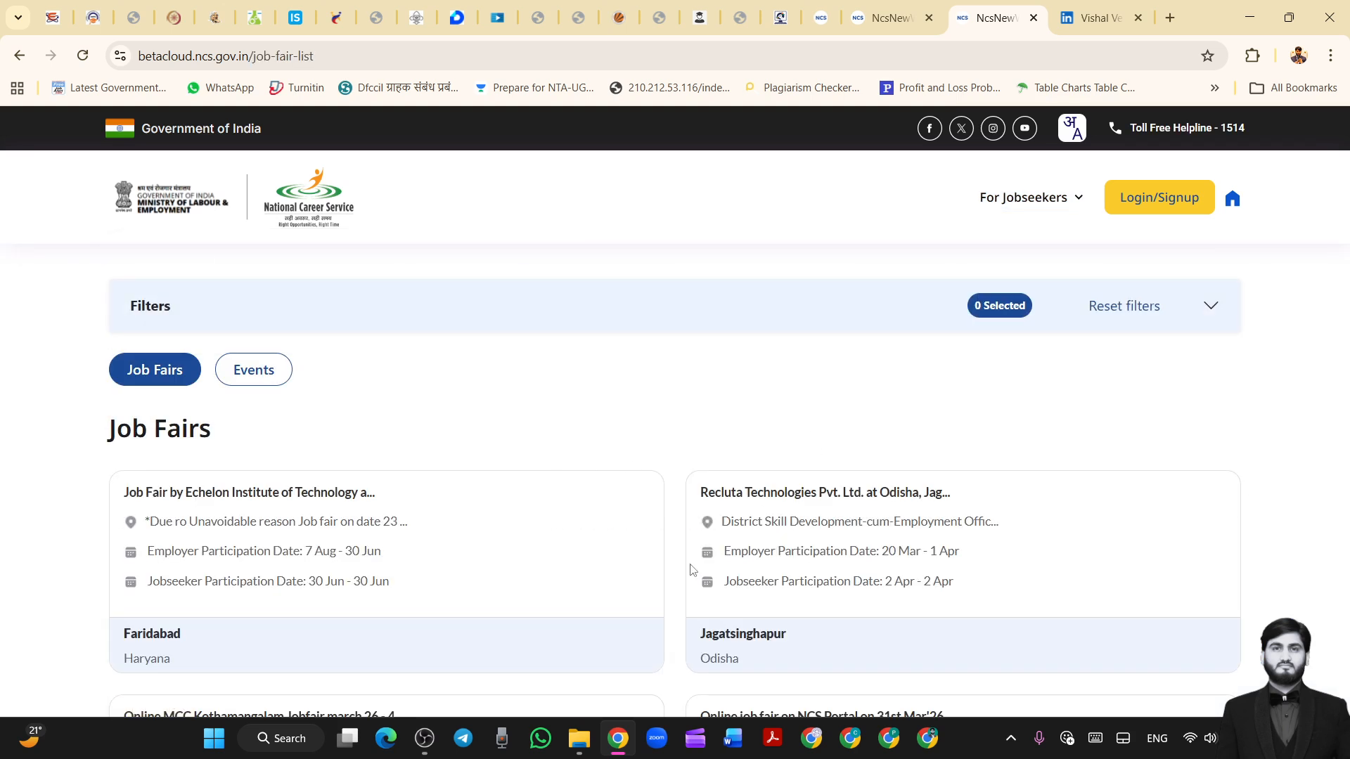
pyautogui.scroll(-2, 356, 596)
pyautogui.scroll(2, 711, 546)
pyautogui.scroll(-10, 998, 548)
pyautogui.scroll(13, 1132, 582)
pyautogui.scroll(-2, 280, 692)
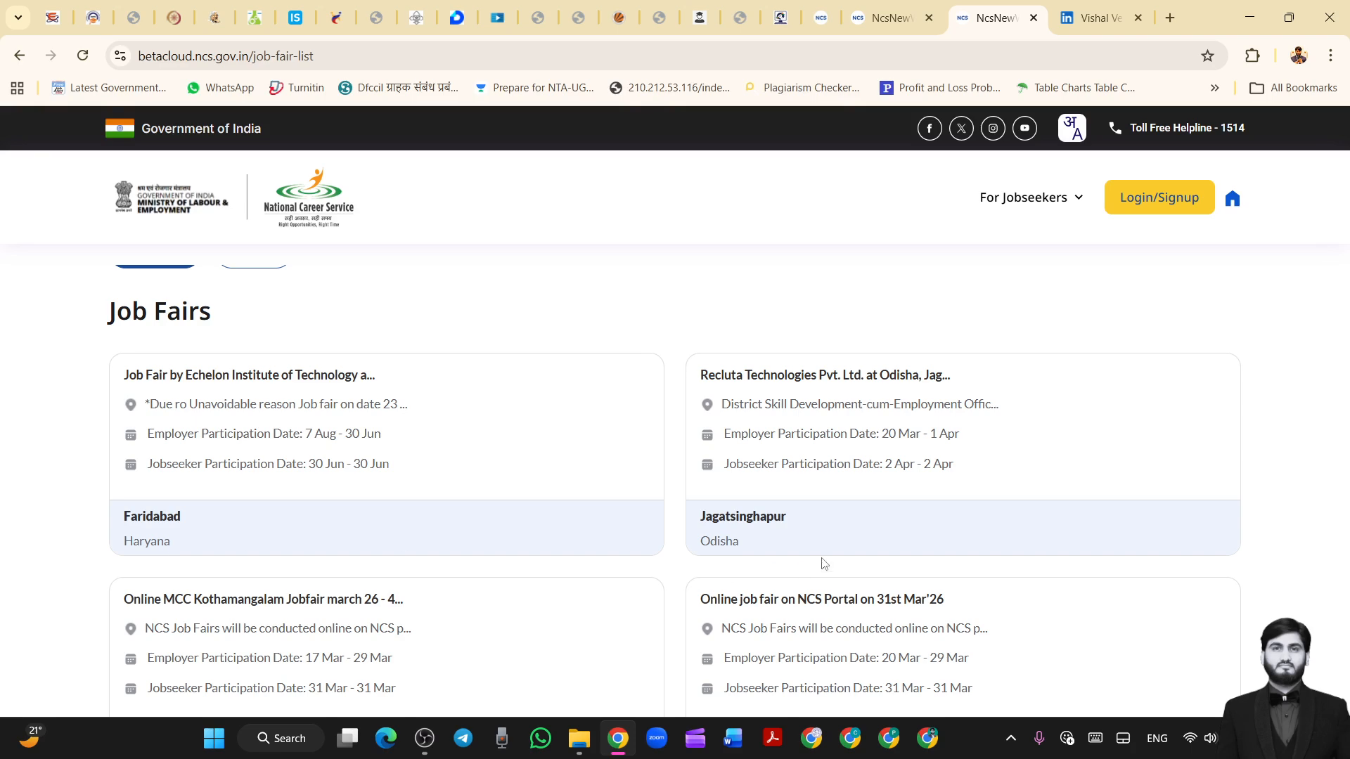
# - Filter the job fair list by the state Uttar Pradesh
pyautogui.scroll(-5, 745, 539)
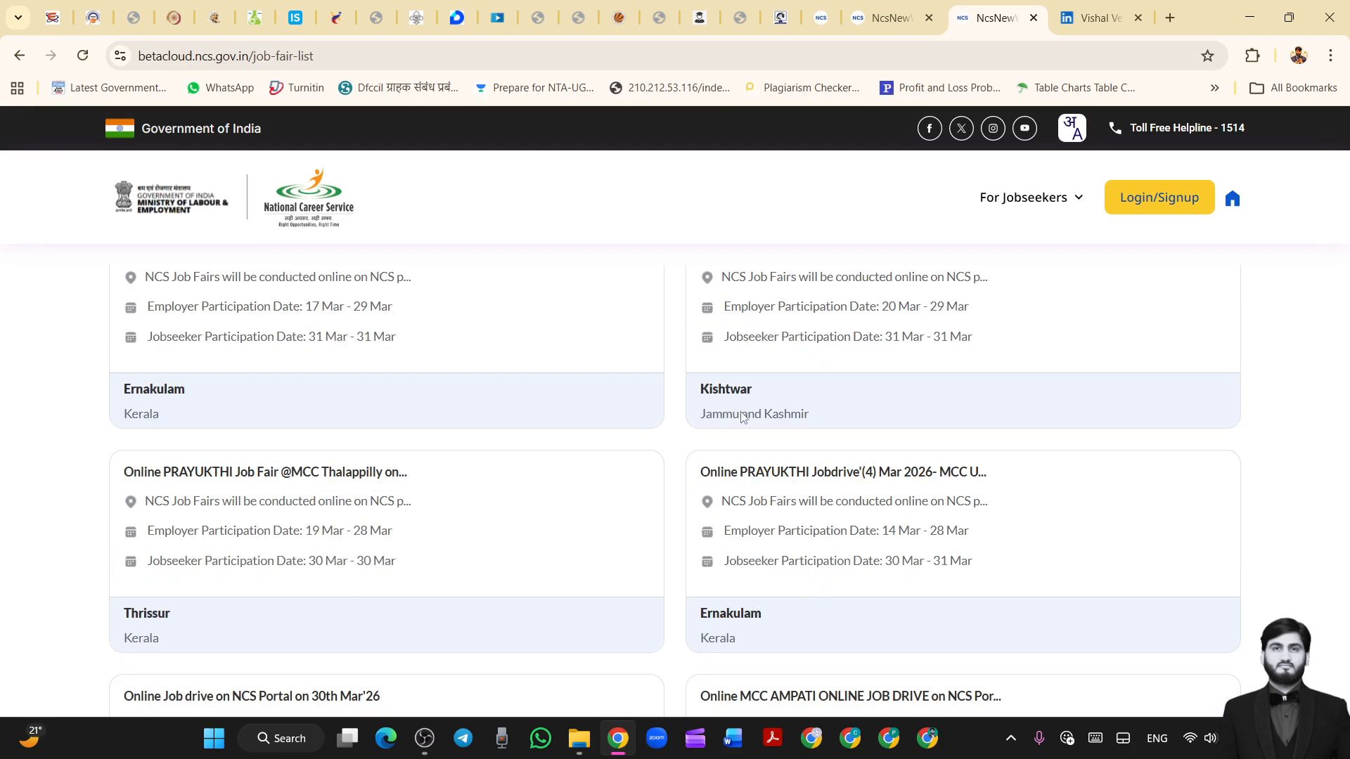
pyautogui.scroll(7, 816, 540)
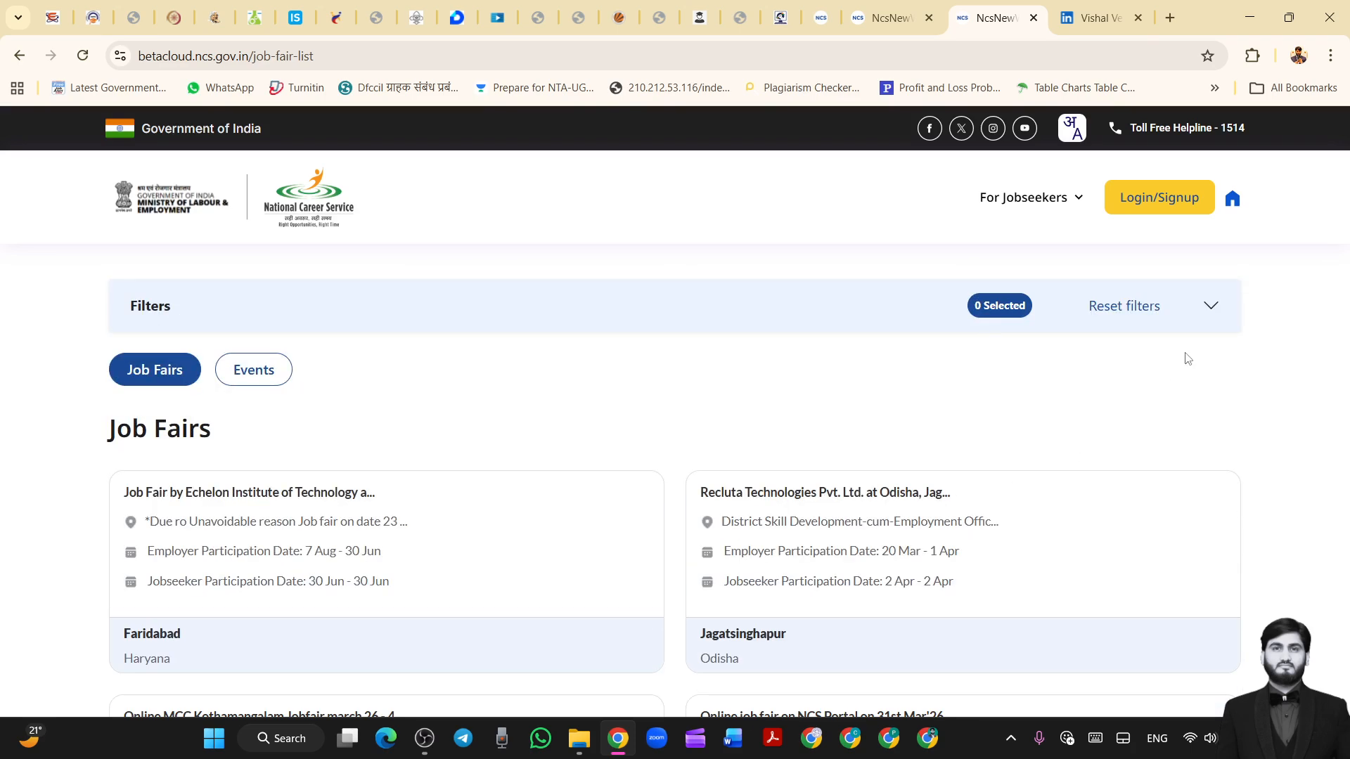
pyautogui.click(1192, 312)
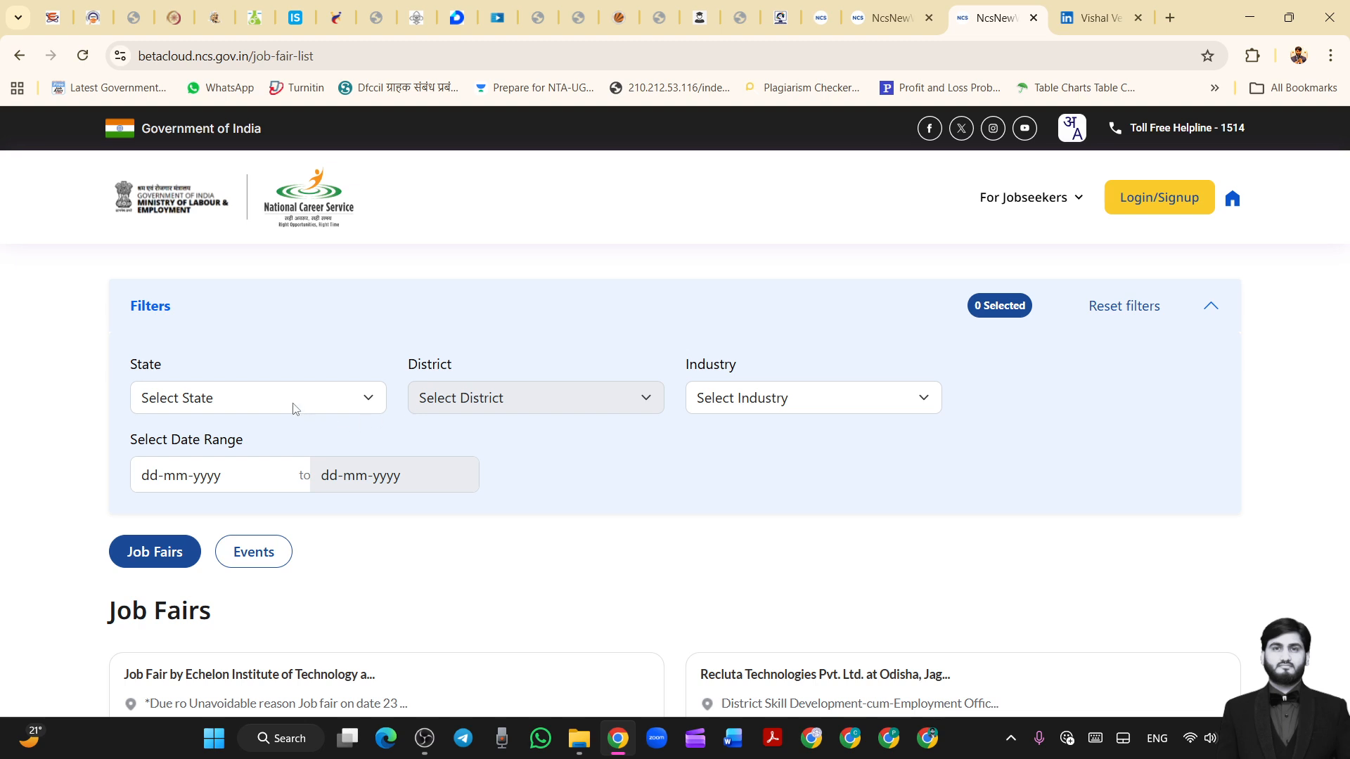
pyautogui.click(294, 408)
pyautogui.scroll(-6, 242, 345)
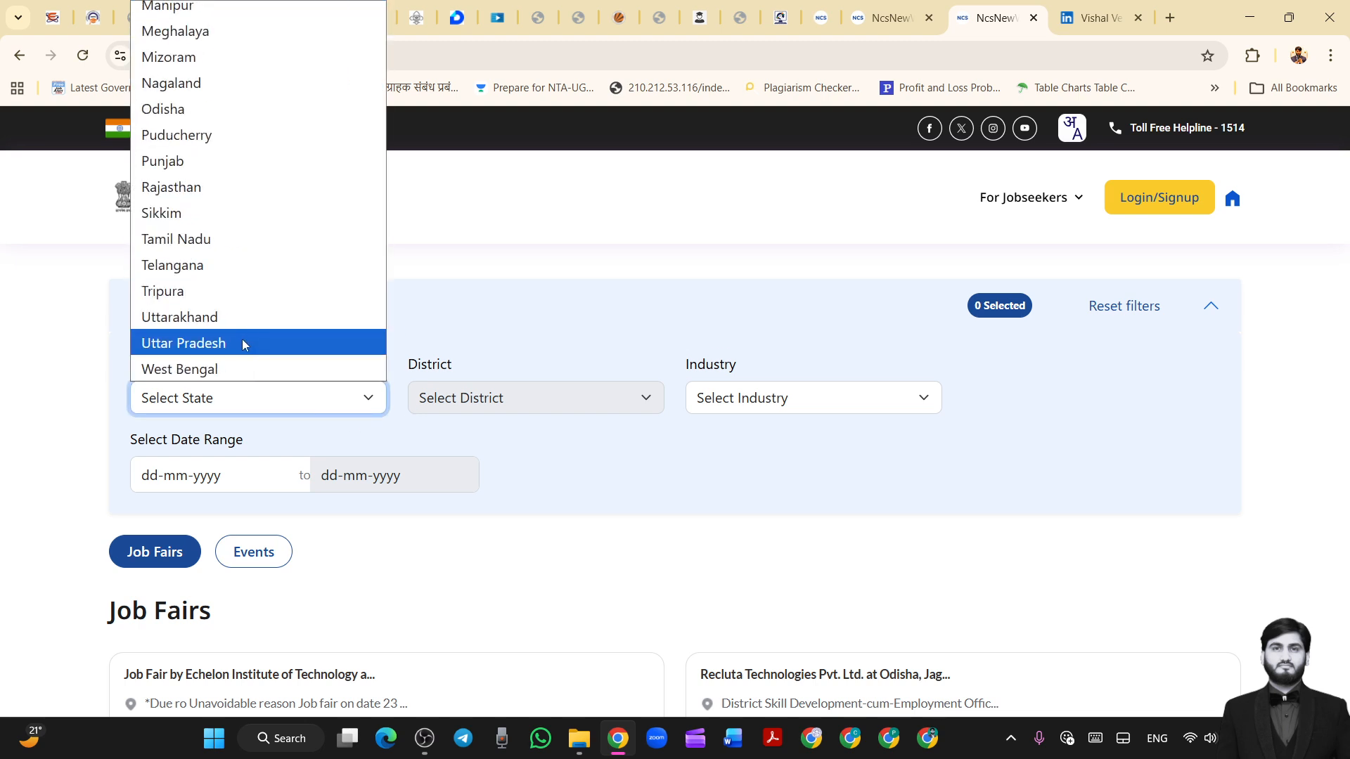
pyautogui.click(194, 343)
# - Narrow the Uttar Pradesh job fairs to the Lucknow district and check the filtered list
pyautogui.click(467, 398)
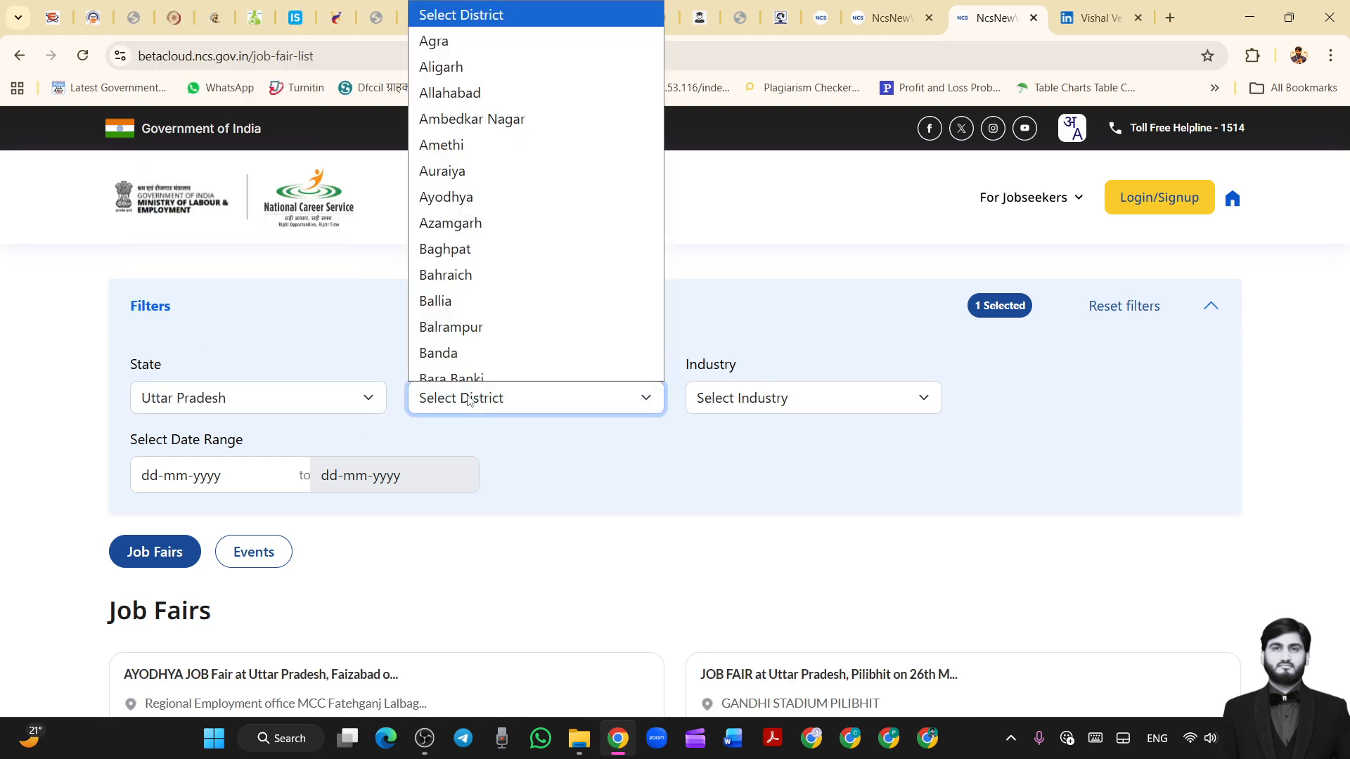
pyautogui.write('lu')
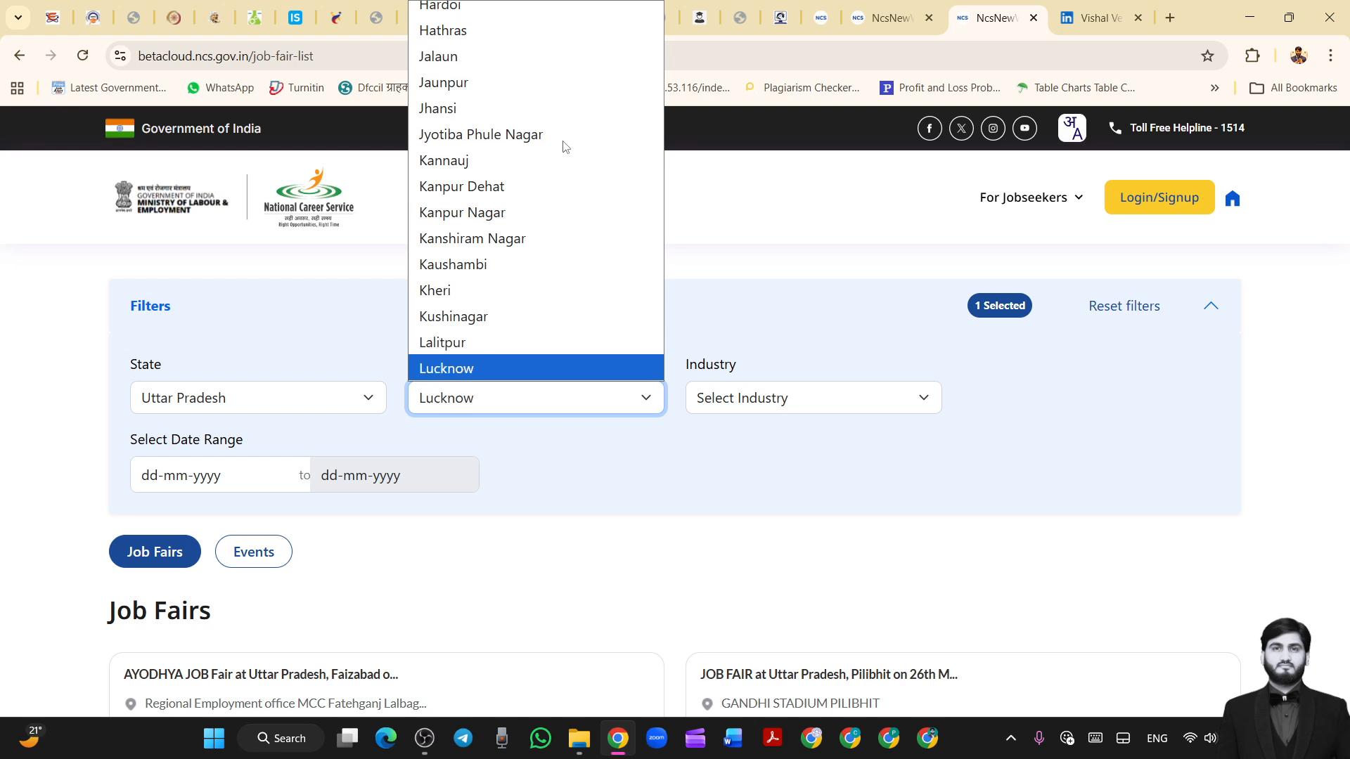
pyautogui.press('Return')
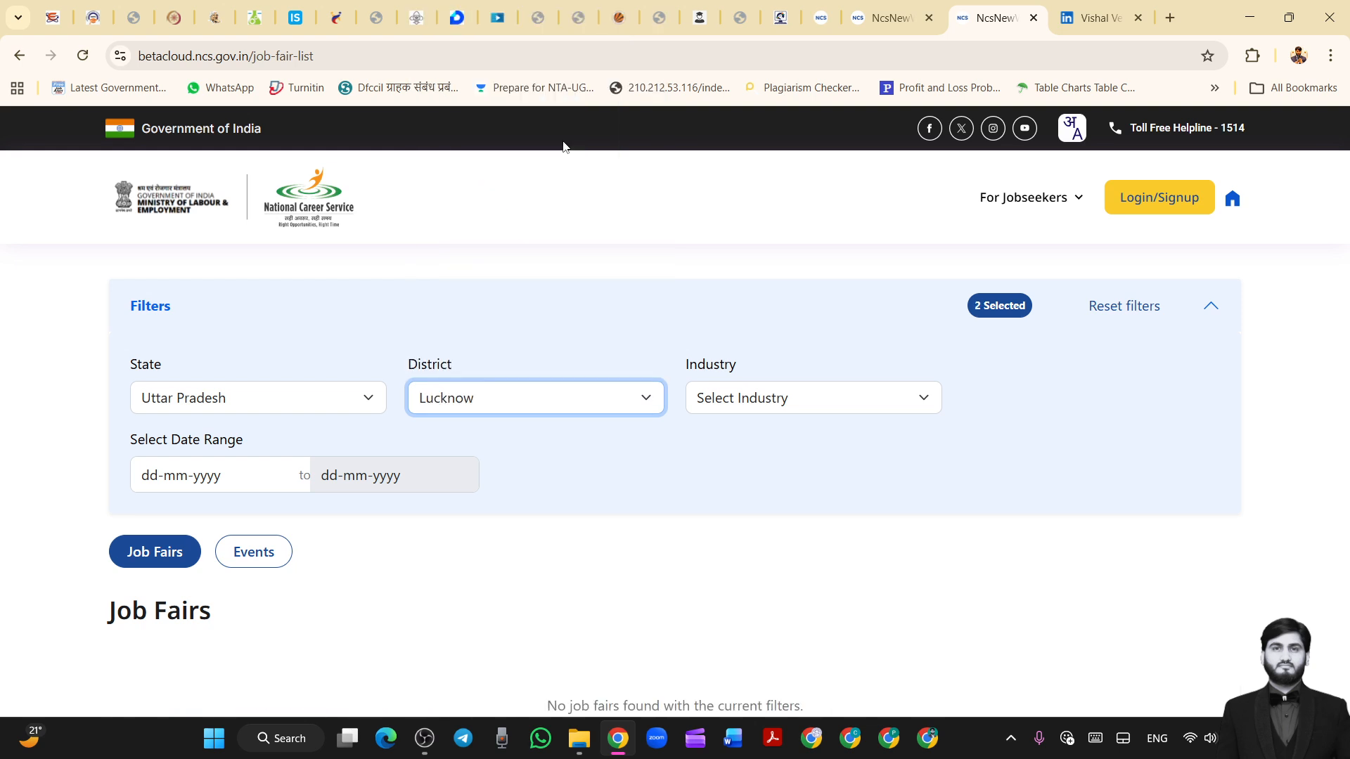
pyautogui.scroll(-2, 788, 527)
pyautogui.scroll(2, 754, 454)
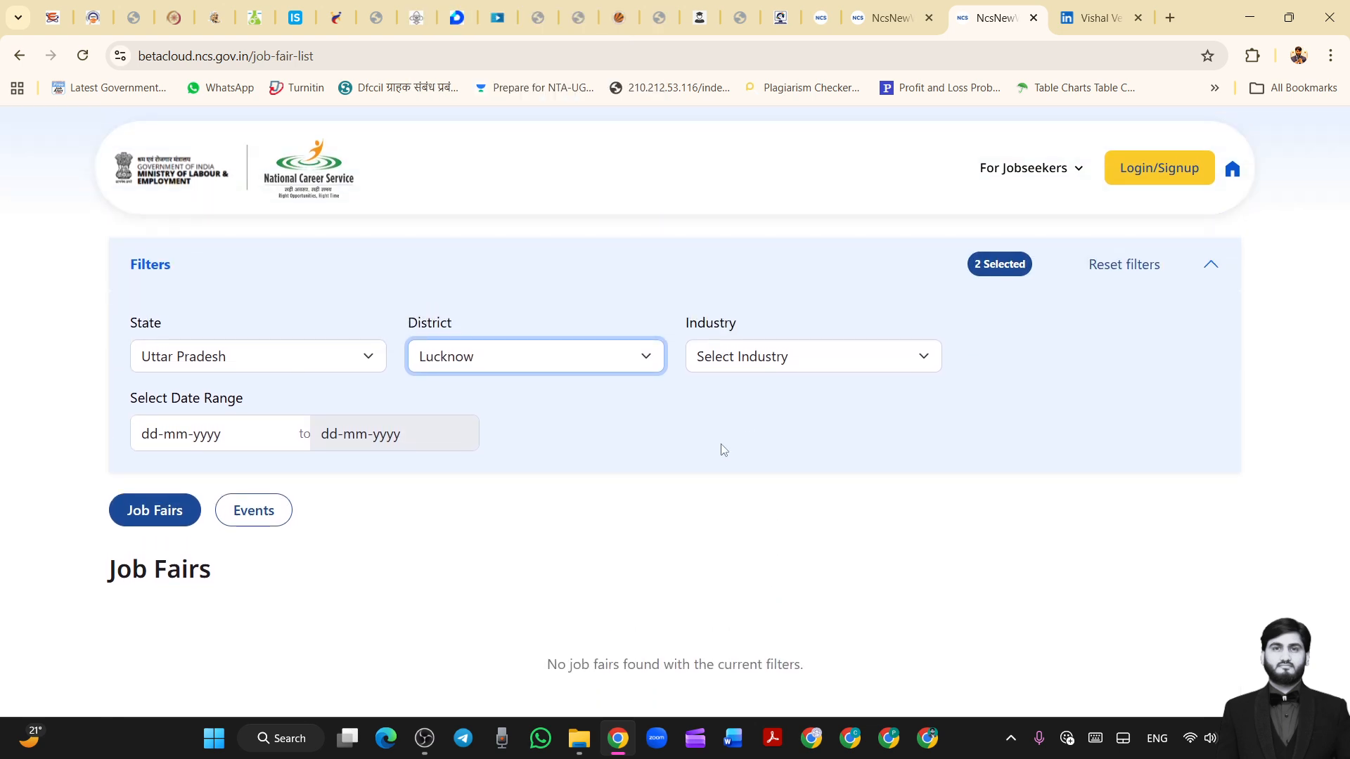
# - Clear the district filter so that job fairs from all of Uttar Pradesh are listed
pyautogui.click(573, 357)
pyautogui.click(681, 398)
pyautogui.click(548, 357)
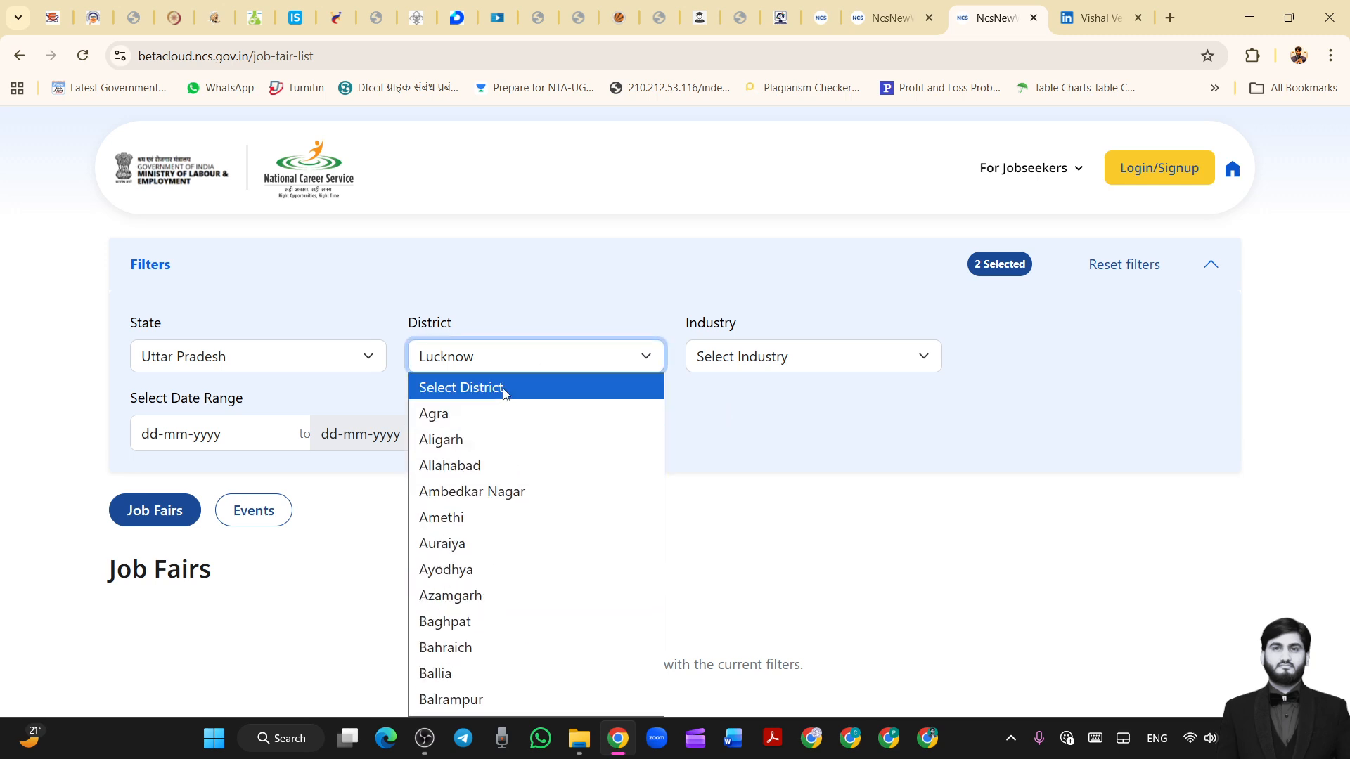
pyautogui.click(504, 386)
# - Look through the job fairs listed for Uttar Pradesh, checking their venues and participation dates
pyautogui.scroll(-4, 738, 443)
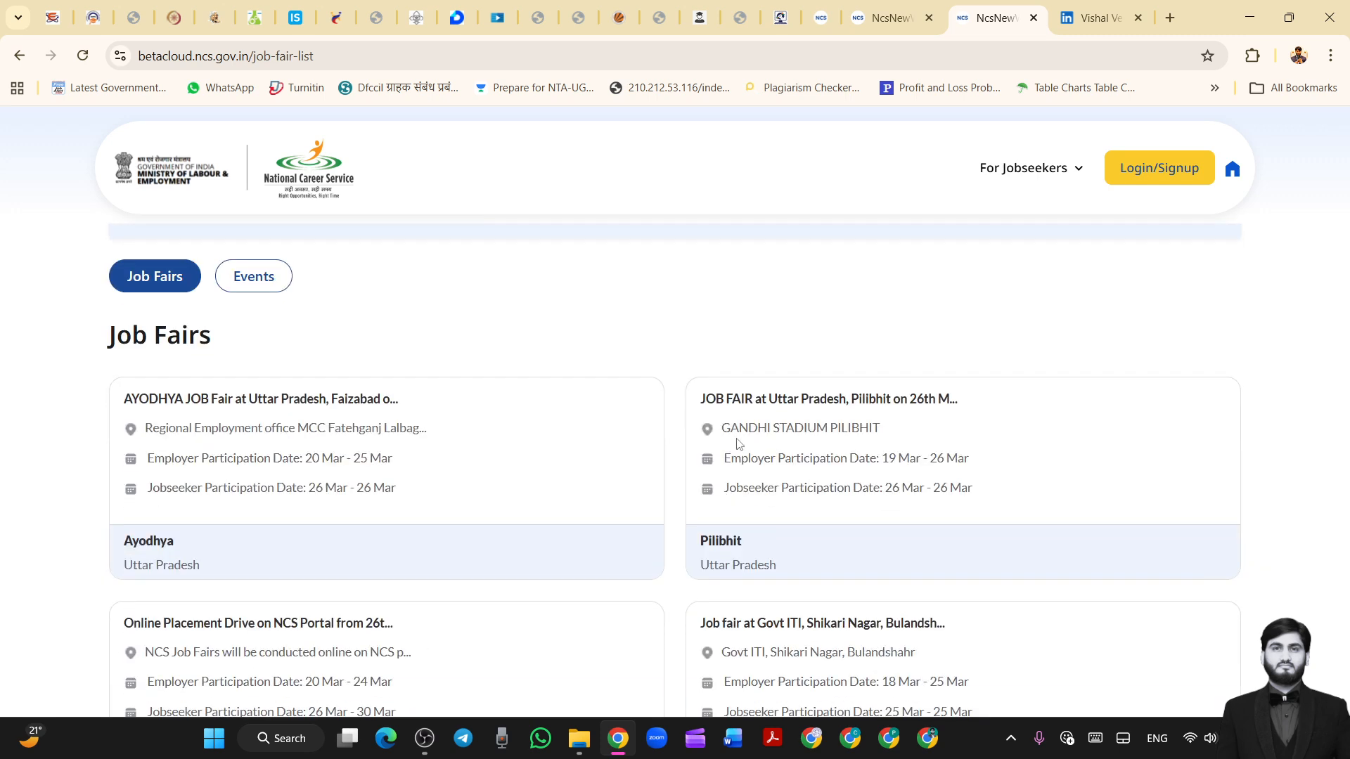
pyautogui.scroll(4, 738, 442)
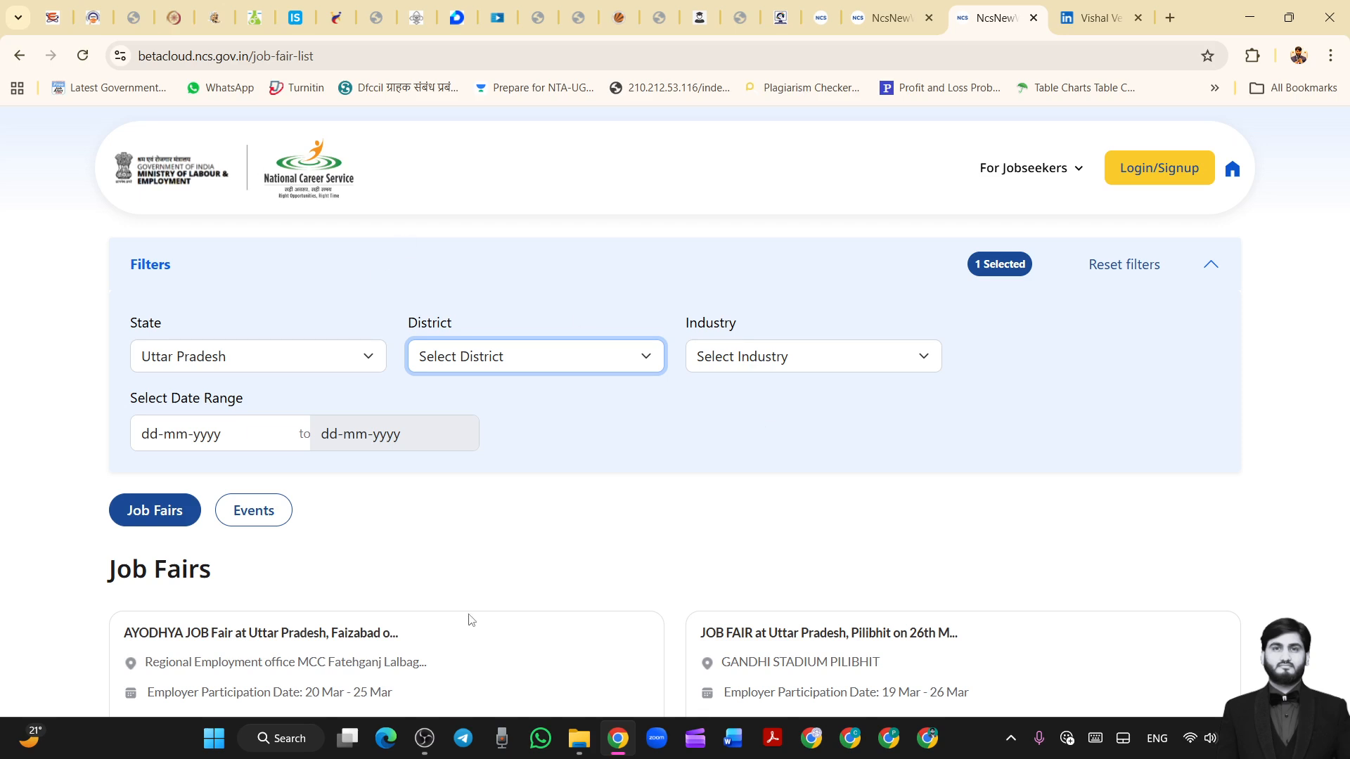
pyautogui.scroll(-2, 506, 476)
pyautogui.scroll(-4, 424, 573)
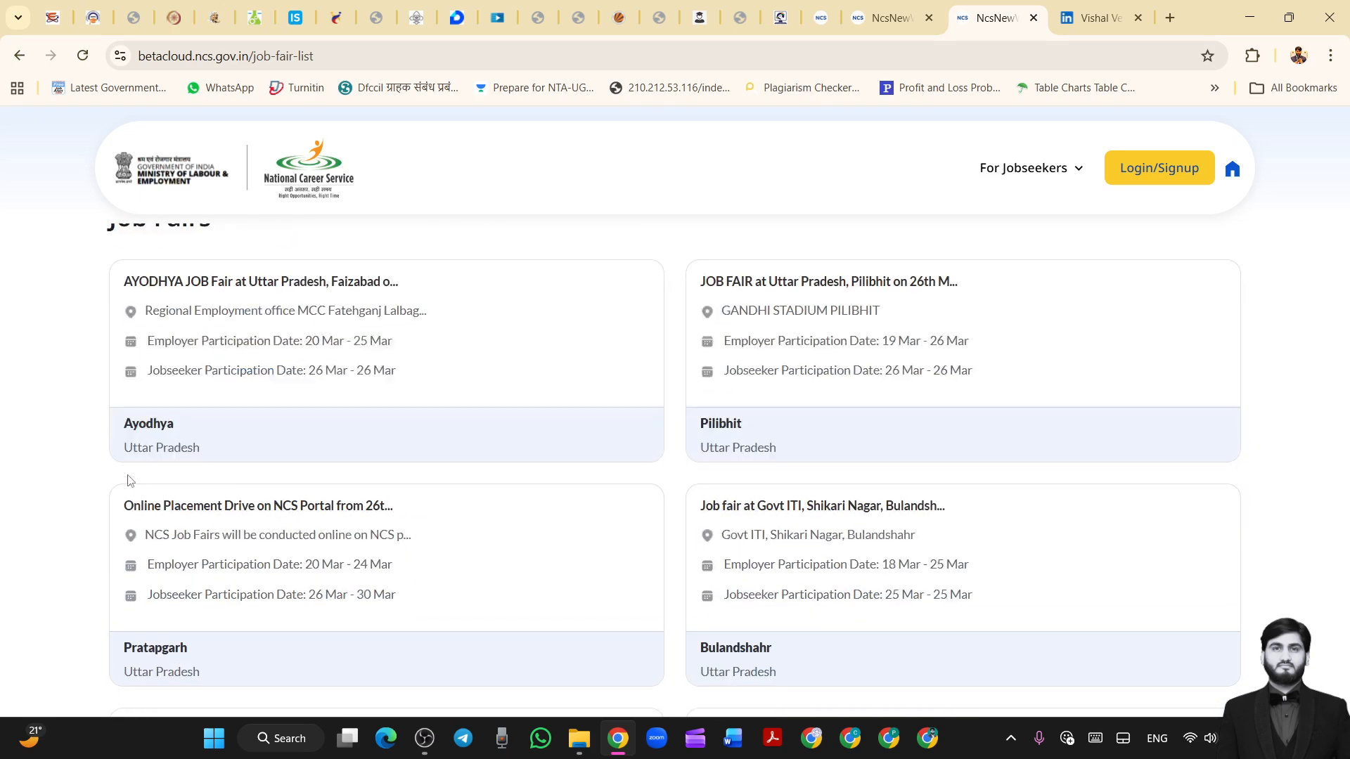
pyautogui.scroll(-2, 853, 578)
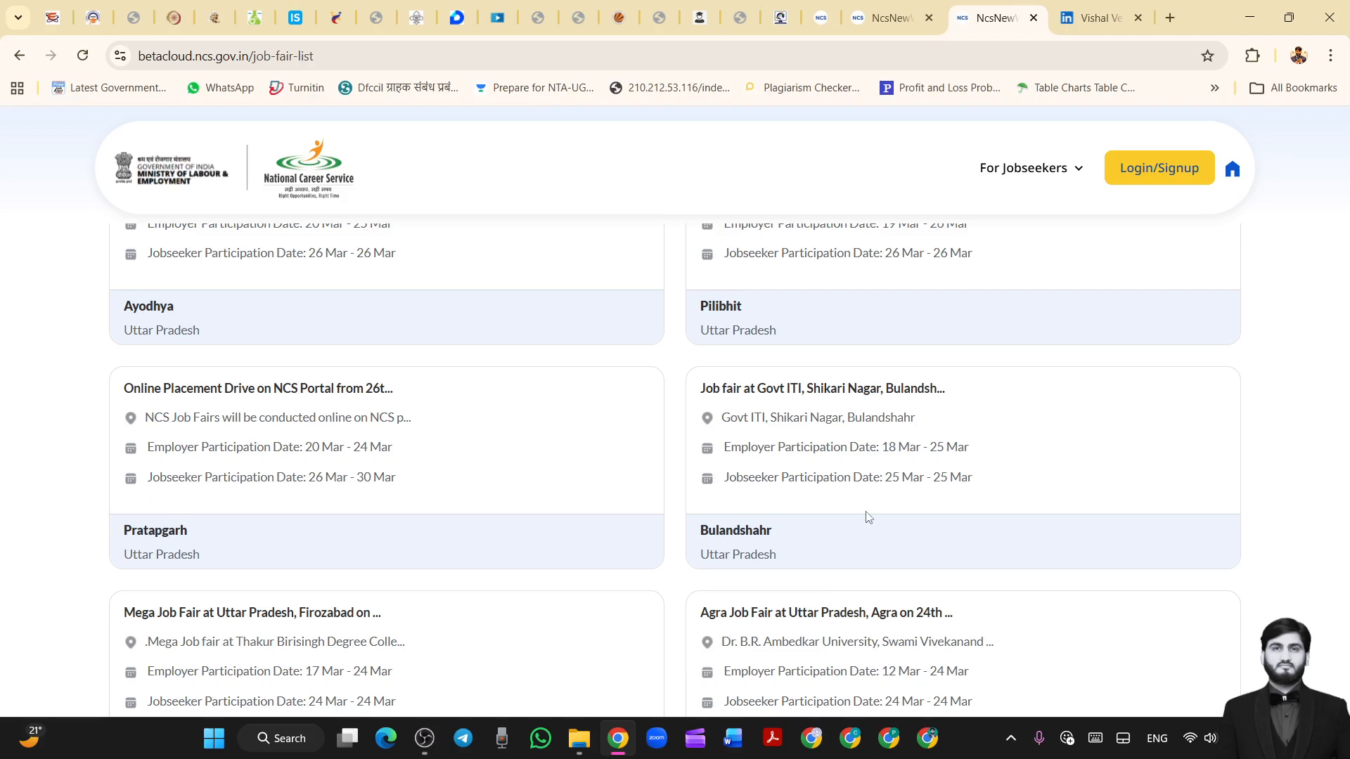
pyautogui.scroll(-3, 253, 527)
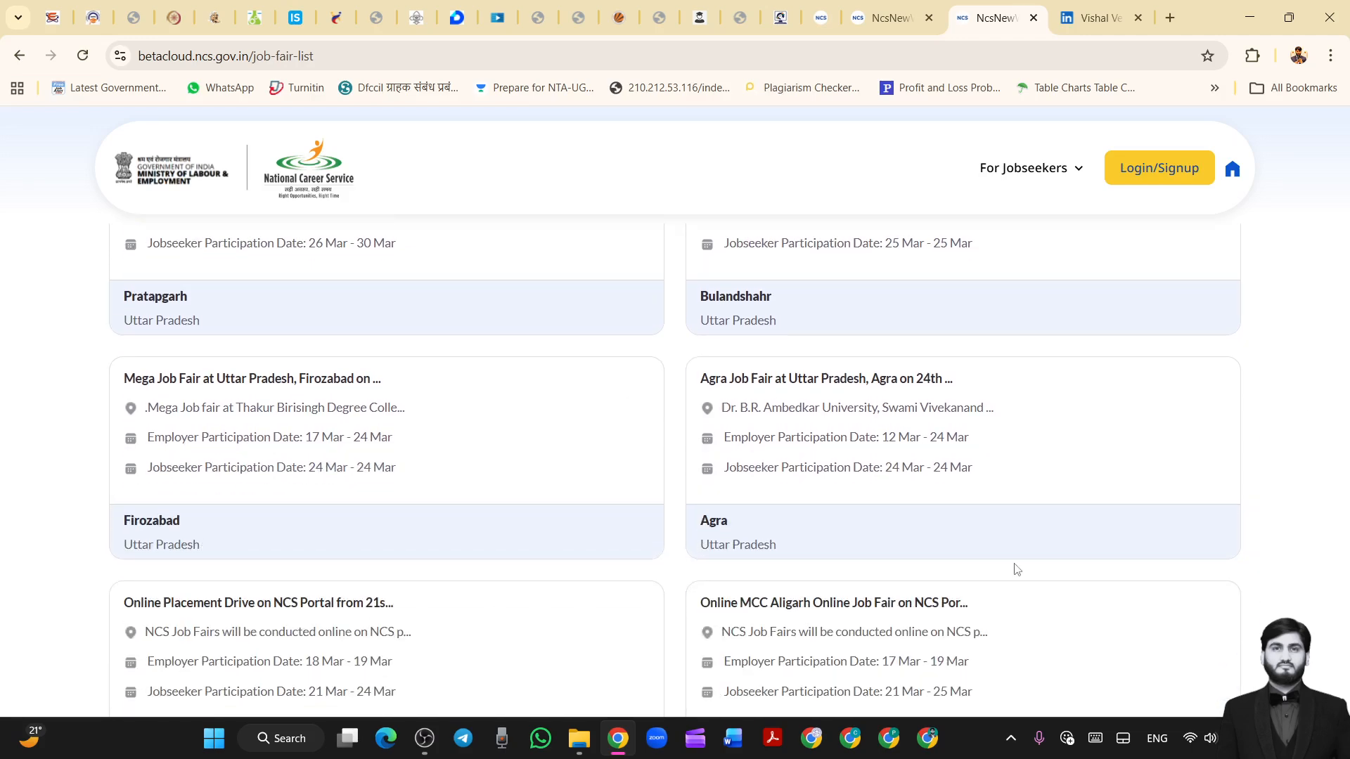
pyautogui.scroll(-3, 949, 566)
pyautogui.scroll(-2, 808, 555)
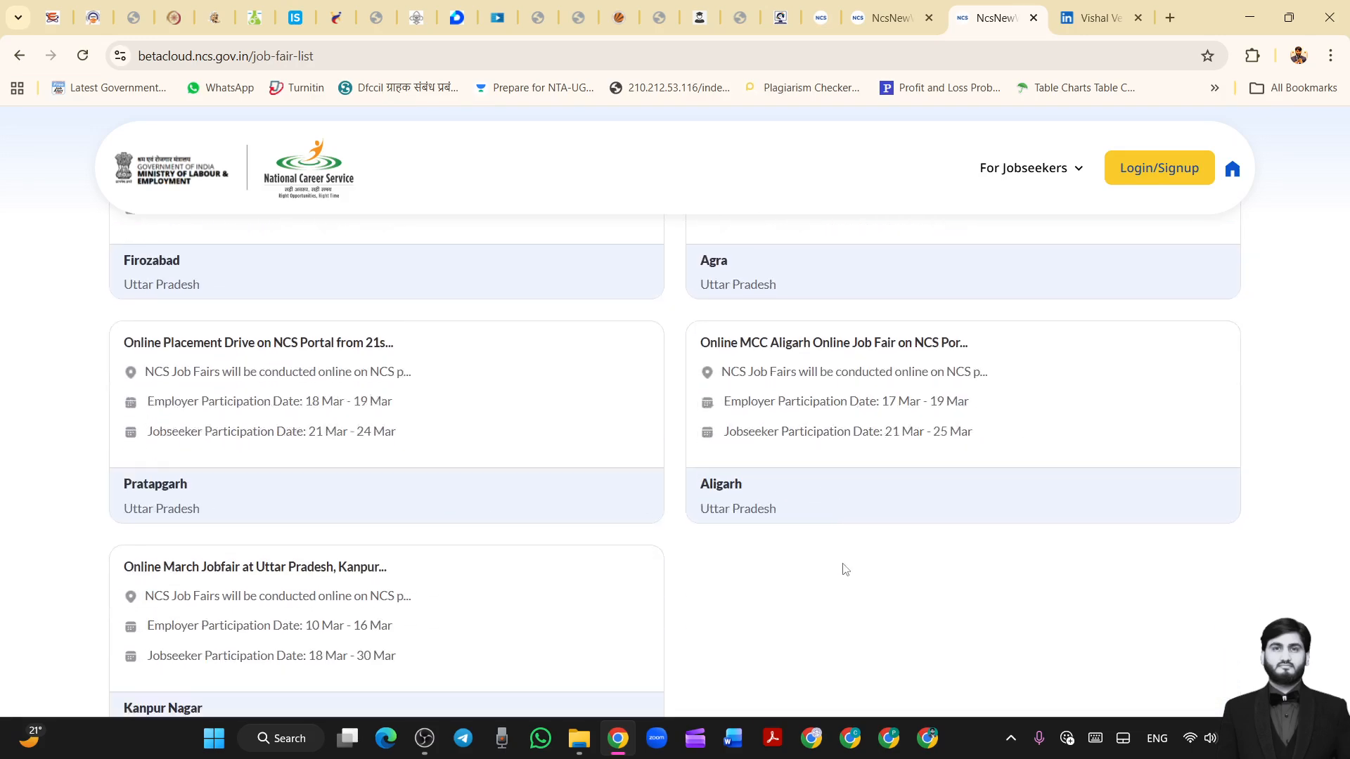
pyautogui.scroll(10, 263, 569)
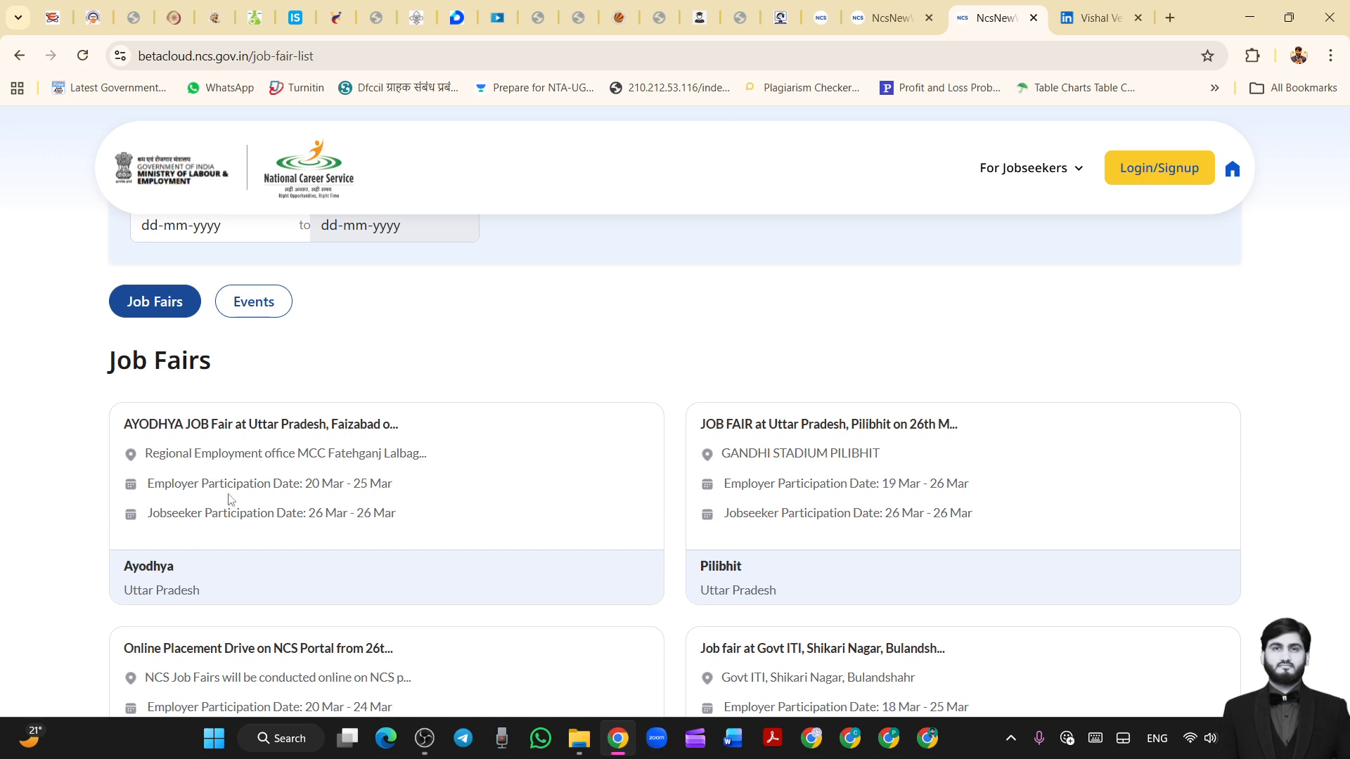
# - Open the Ayodhya job fair and review its Job Fair Details and Personal Details sections
pyautogui.click(265, 425)
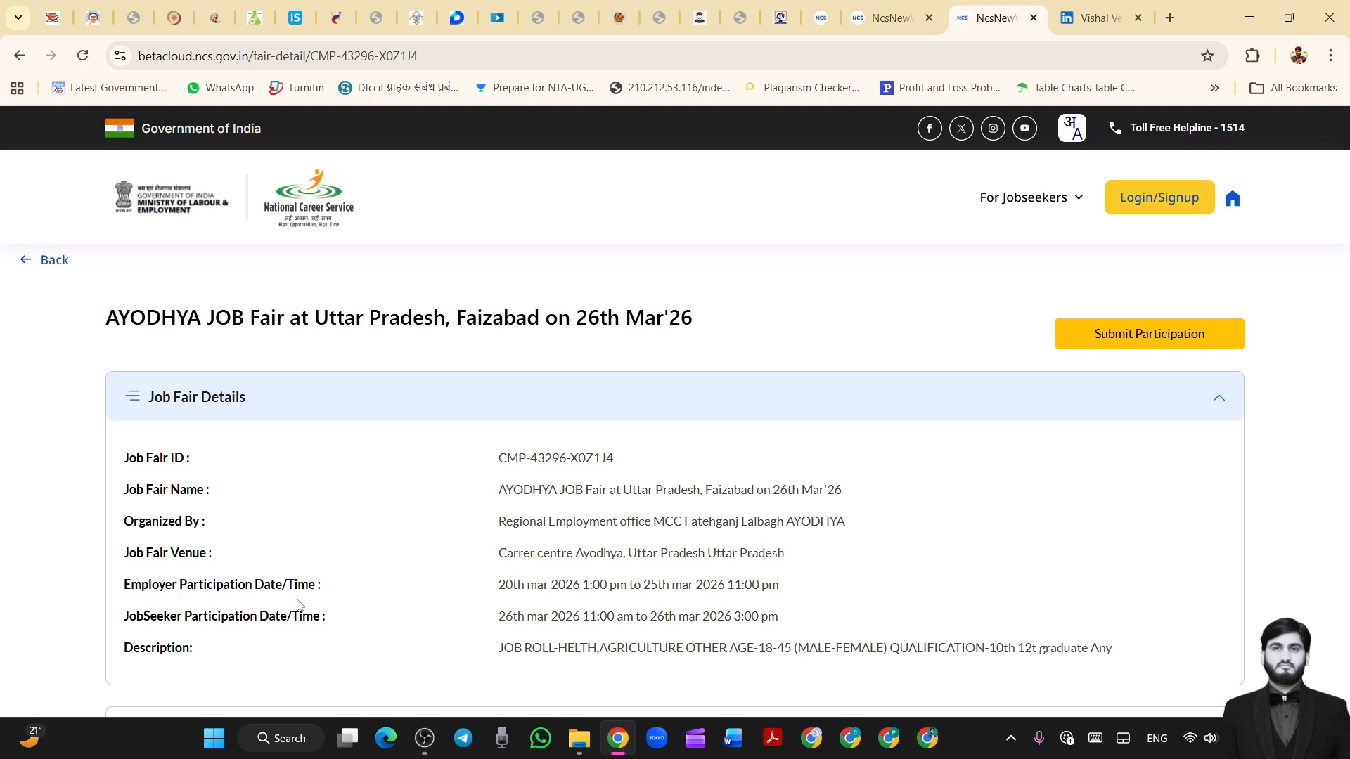
pyautogui.scroll(-2, 558, 587)
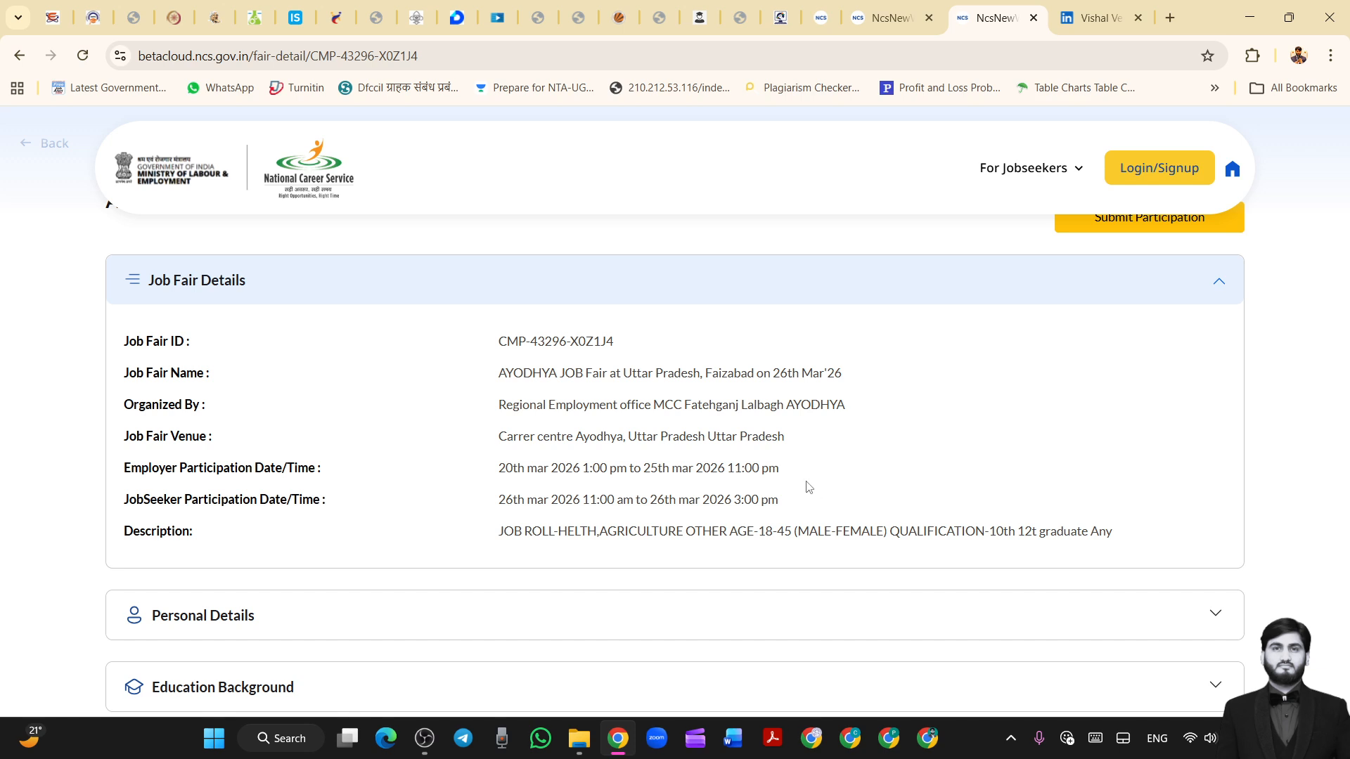
pyautogui.scroll(-2, 811, 488)
pyautogui.click(181, 508)
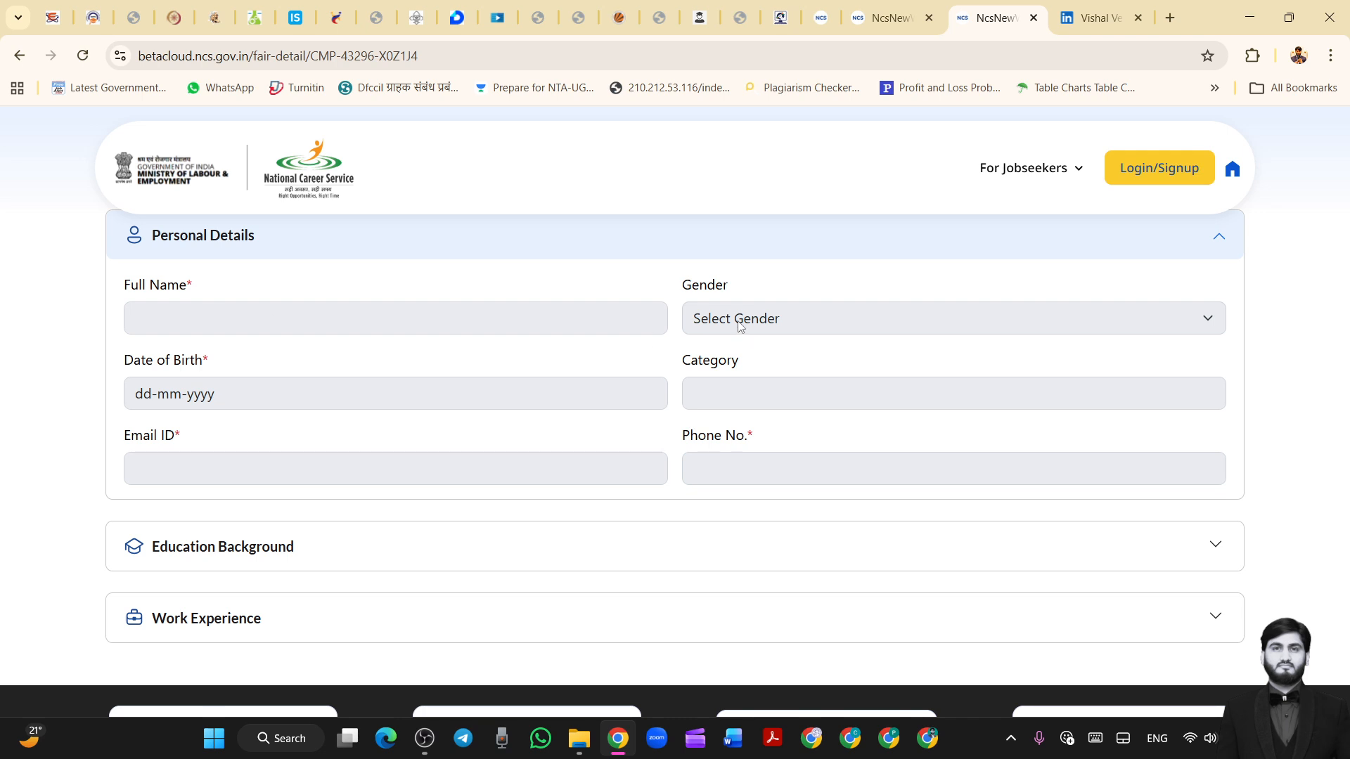
# - Expand the Education Background section and select Post-Graduation as the education type
pyautogui.click(386, 548)
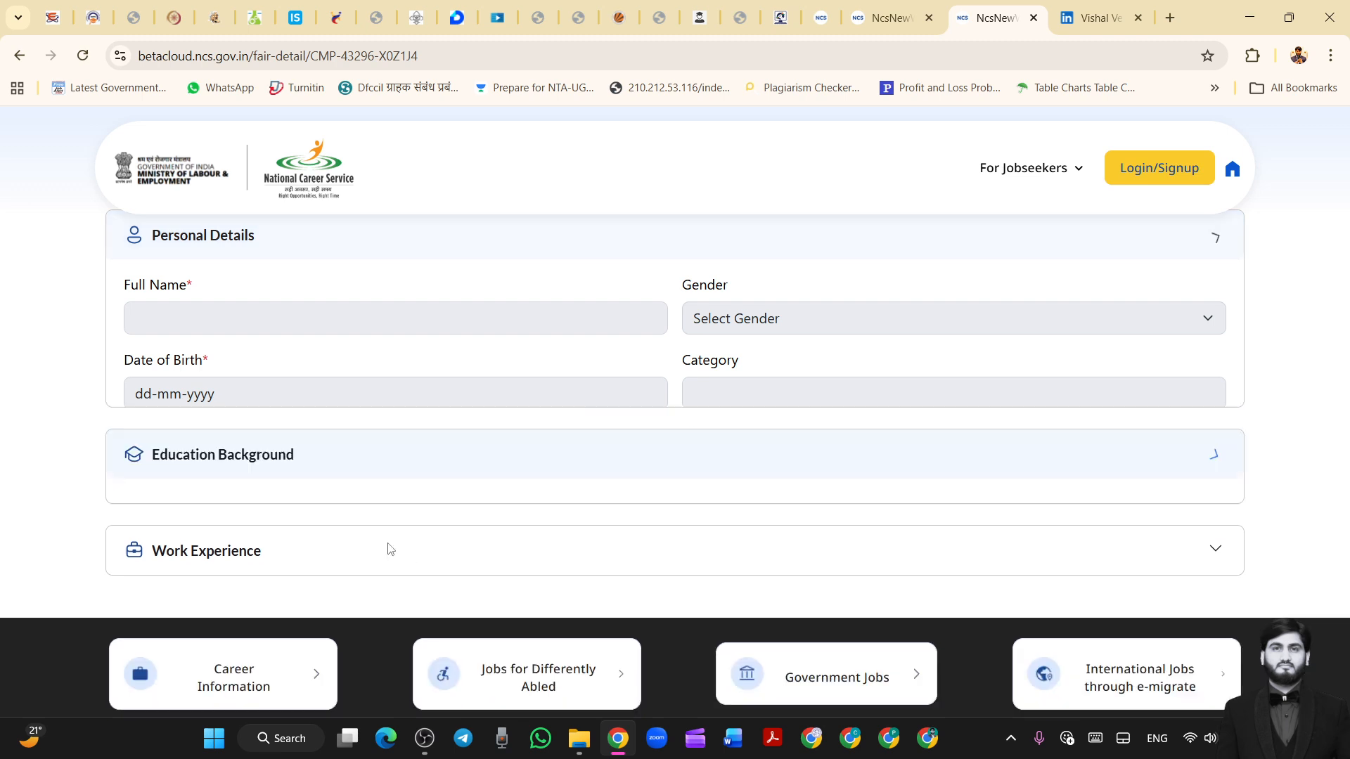
pyautogui.click(259, 394)
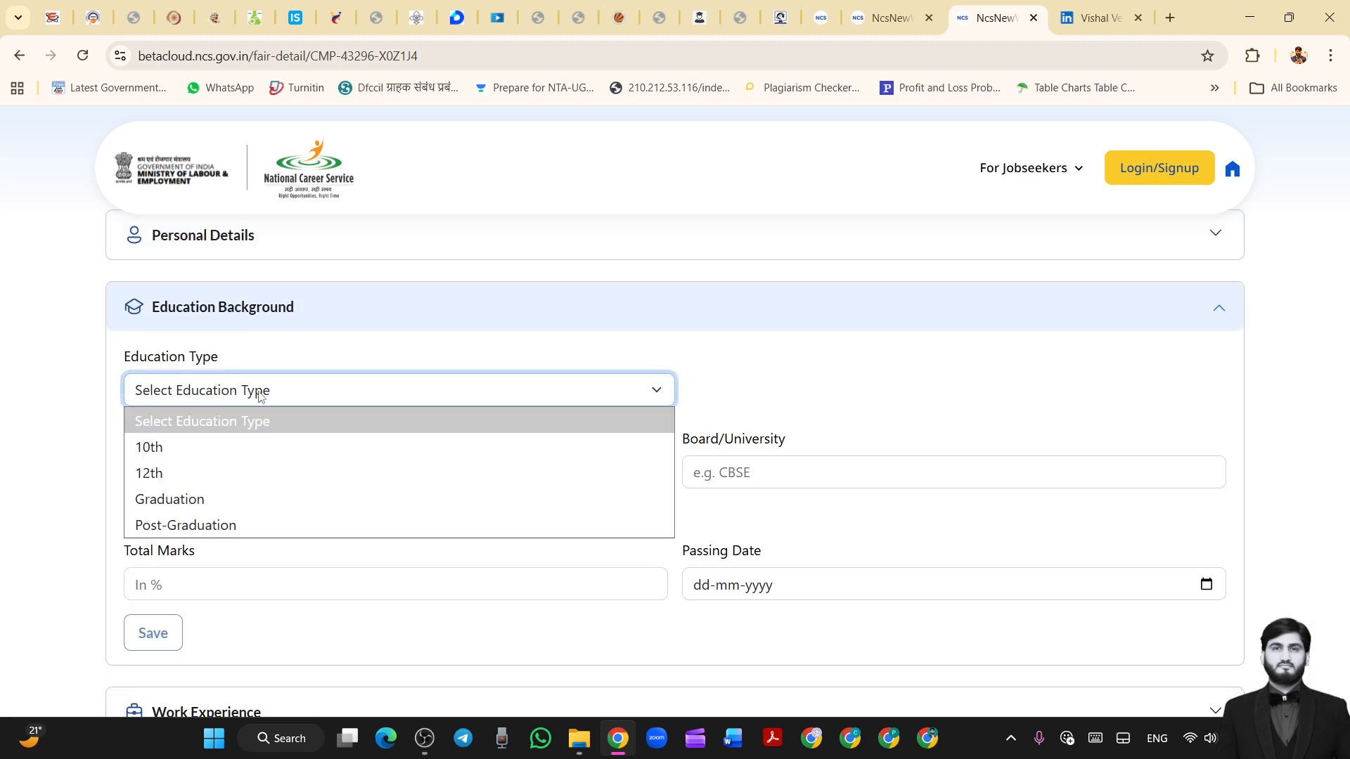
pyautogui.click(245, 524)
# - Expand the Work Experience section, add a blank work experience entry and review its fields
pyautogui.scroll(-5, 464, 464)
pyautogui.click(263, 252)
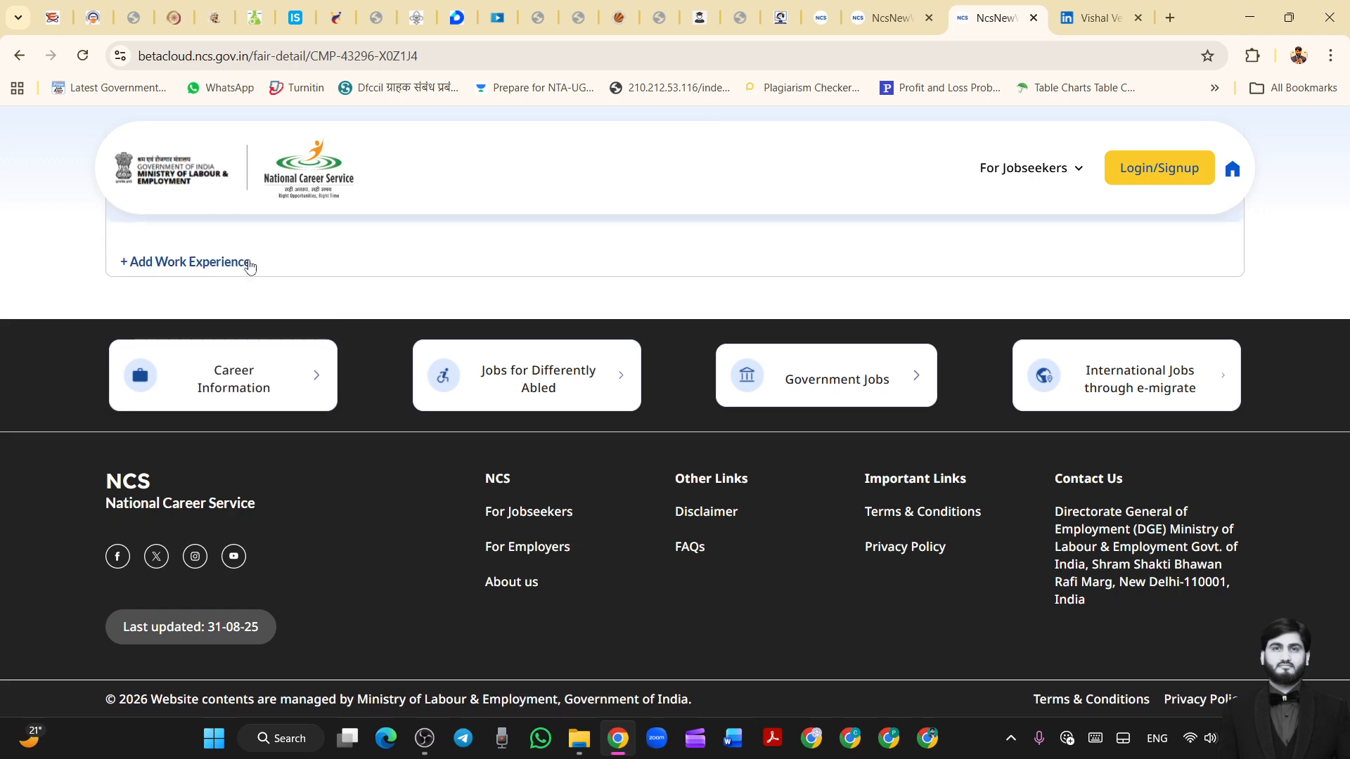
pyautogui.scroll(2, 211, 352)
pyautogui.click(194, 369)
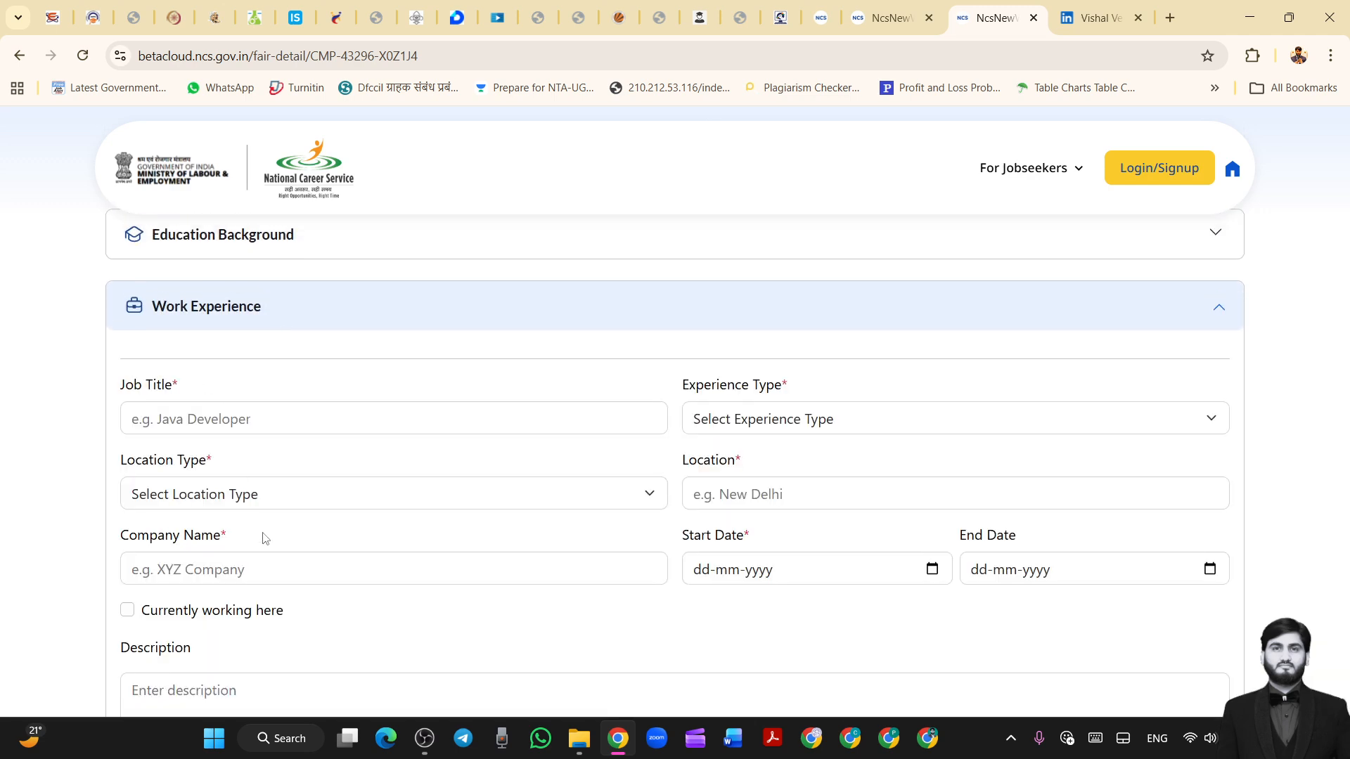
pyautogui.scroll(-5, 727, 526)
pyautogui.scroll(10, 1175, 376)
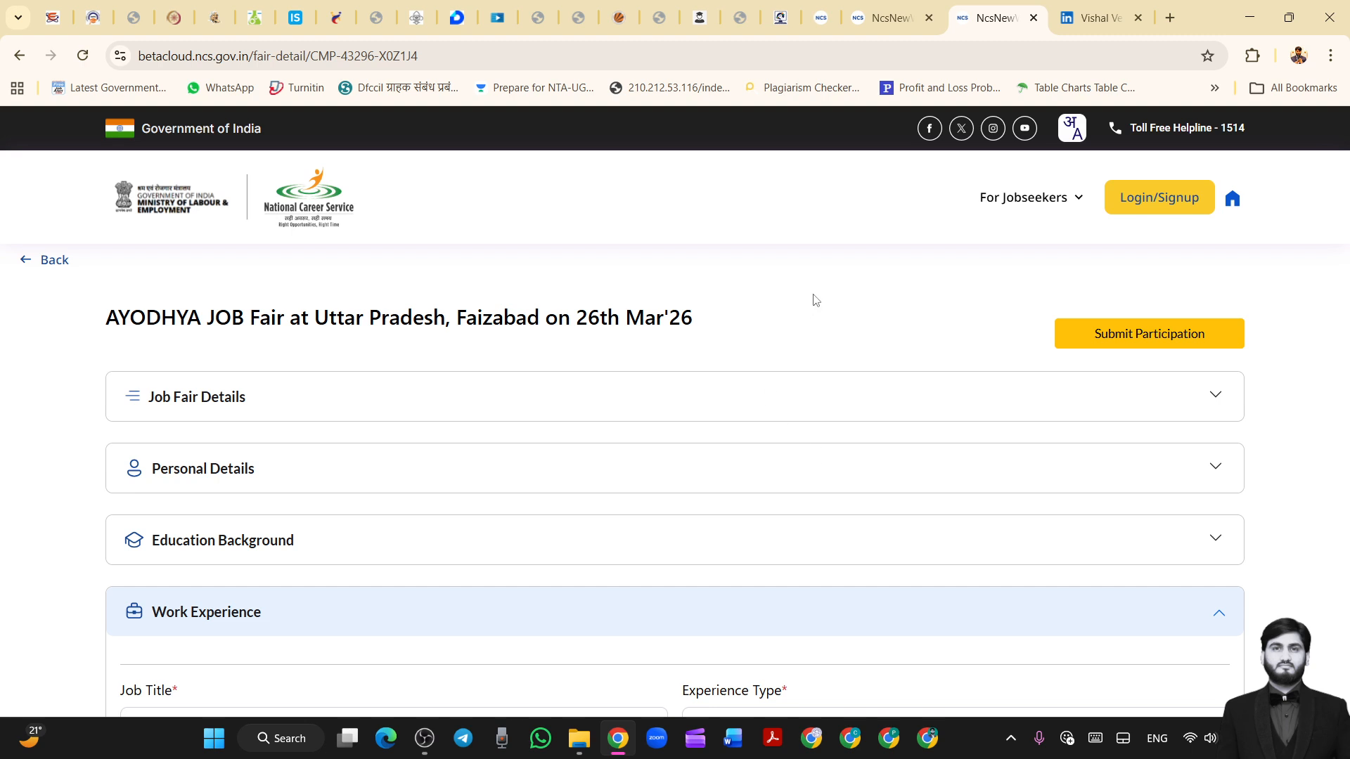
# - Return to the job fair list and open the AI Resume builder from the jobseeker career tools
pyautogui.click(63, 265)
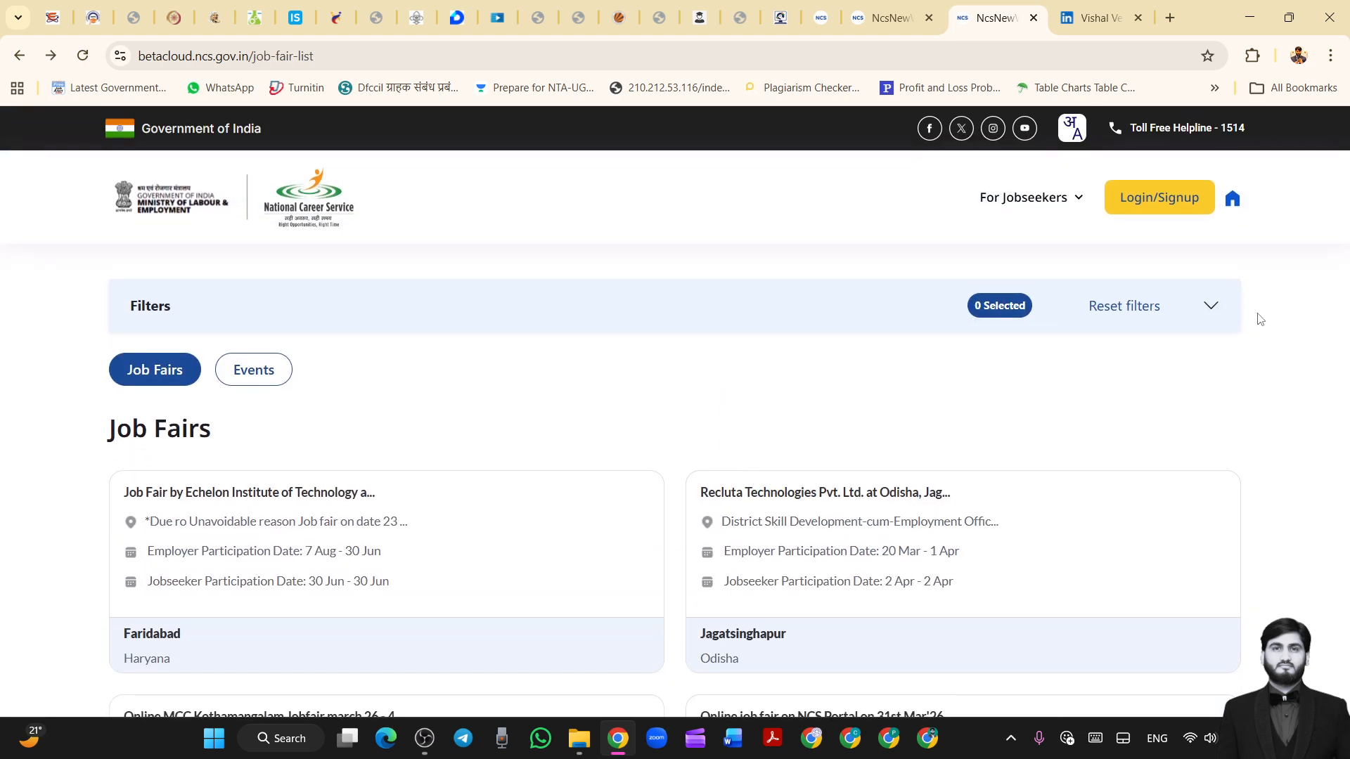
pyautogui.click(1019, 199)
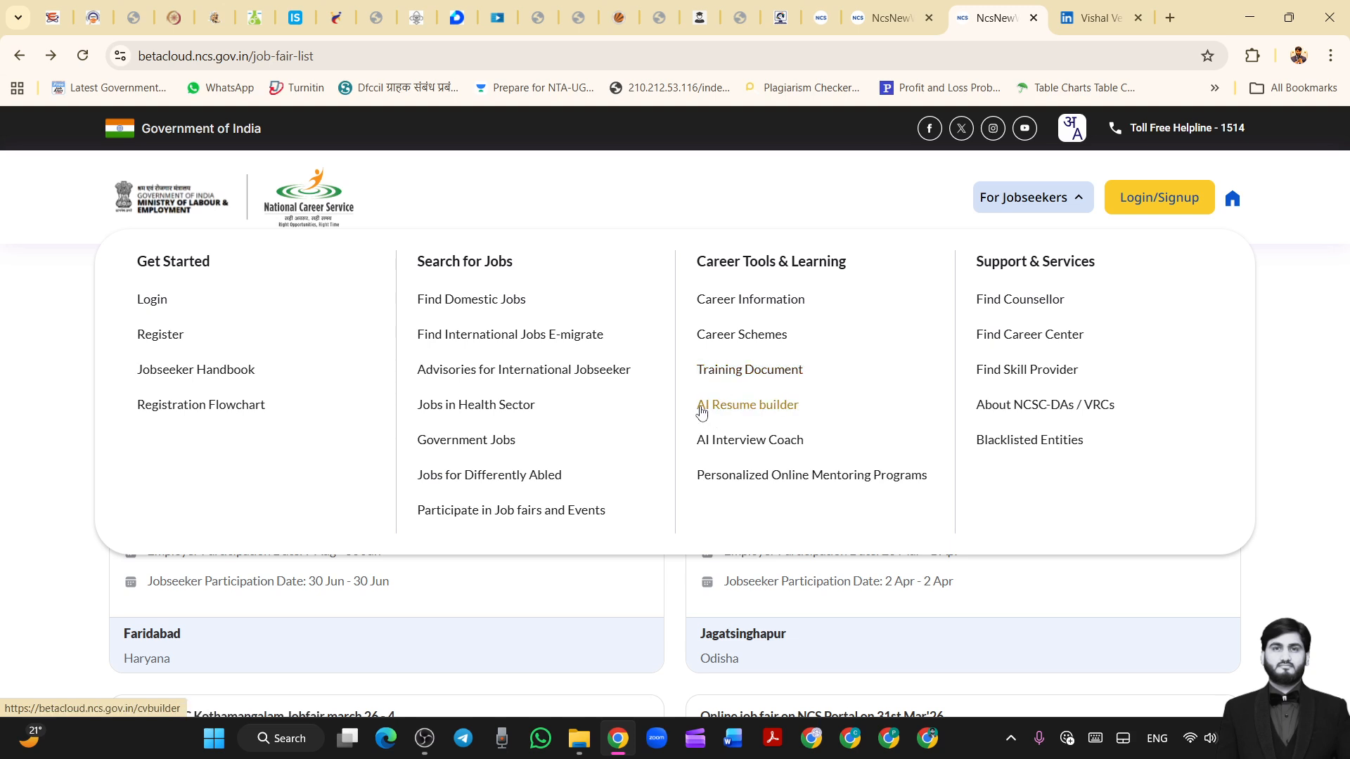
pyautogui.click(728, 409)
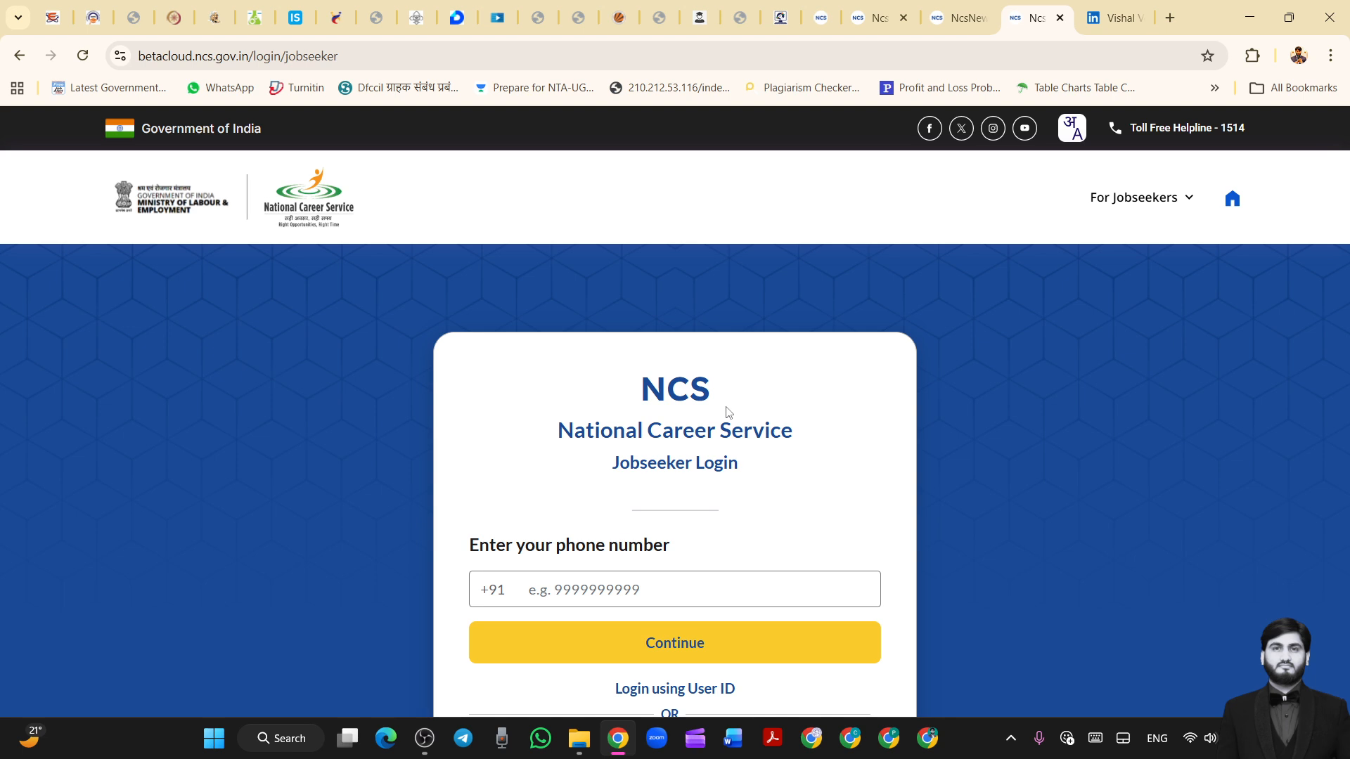
# - Close the Jobseeker Login page opened for the AI Resume builder and return to the job fair list
pyautogui.click(964, 7)
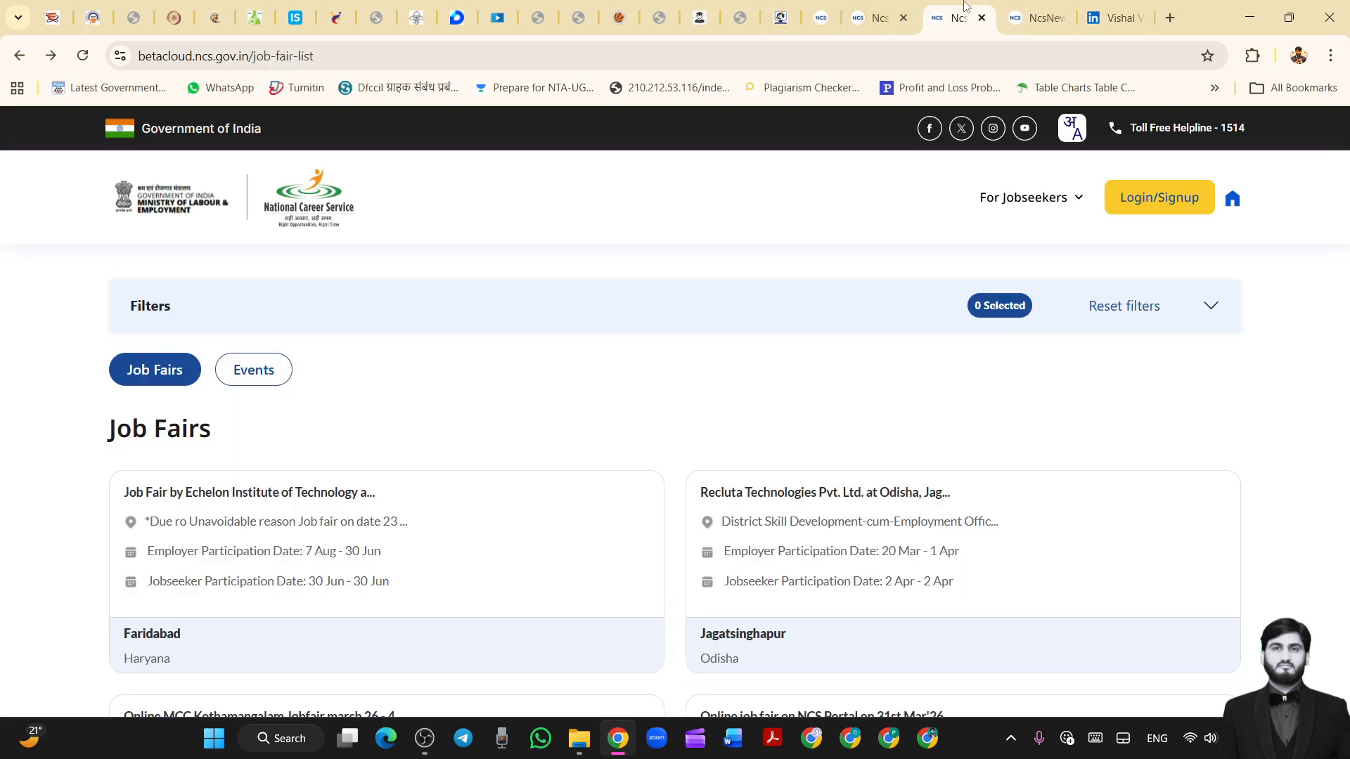
pyautogui.click(1052, 25)
pyautogui.click(1060, 18)
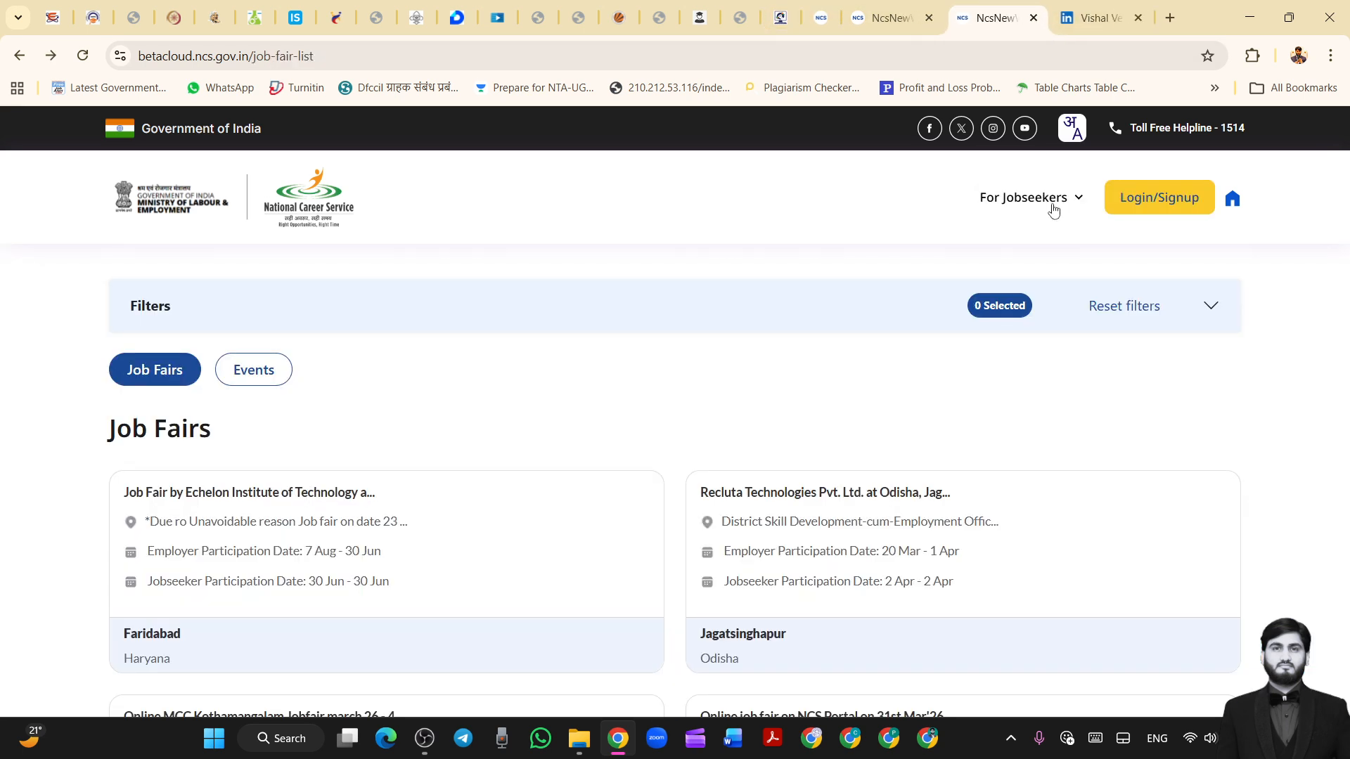
# - Open Find Career Center from the jobseeker services and filter the career centers by Uttar Pradesh
pyautogui.click(1030, 197)
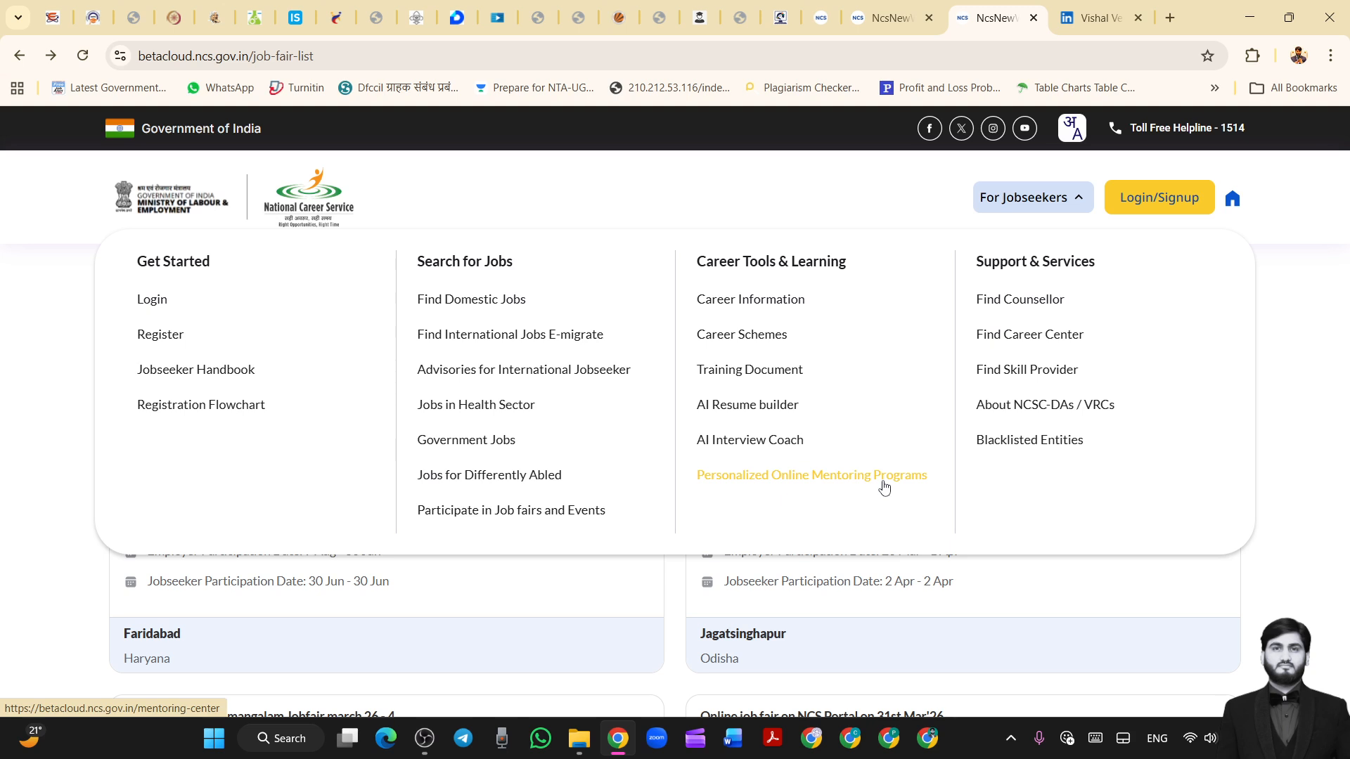
pyautogui.click(1033, 340)
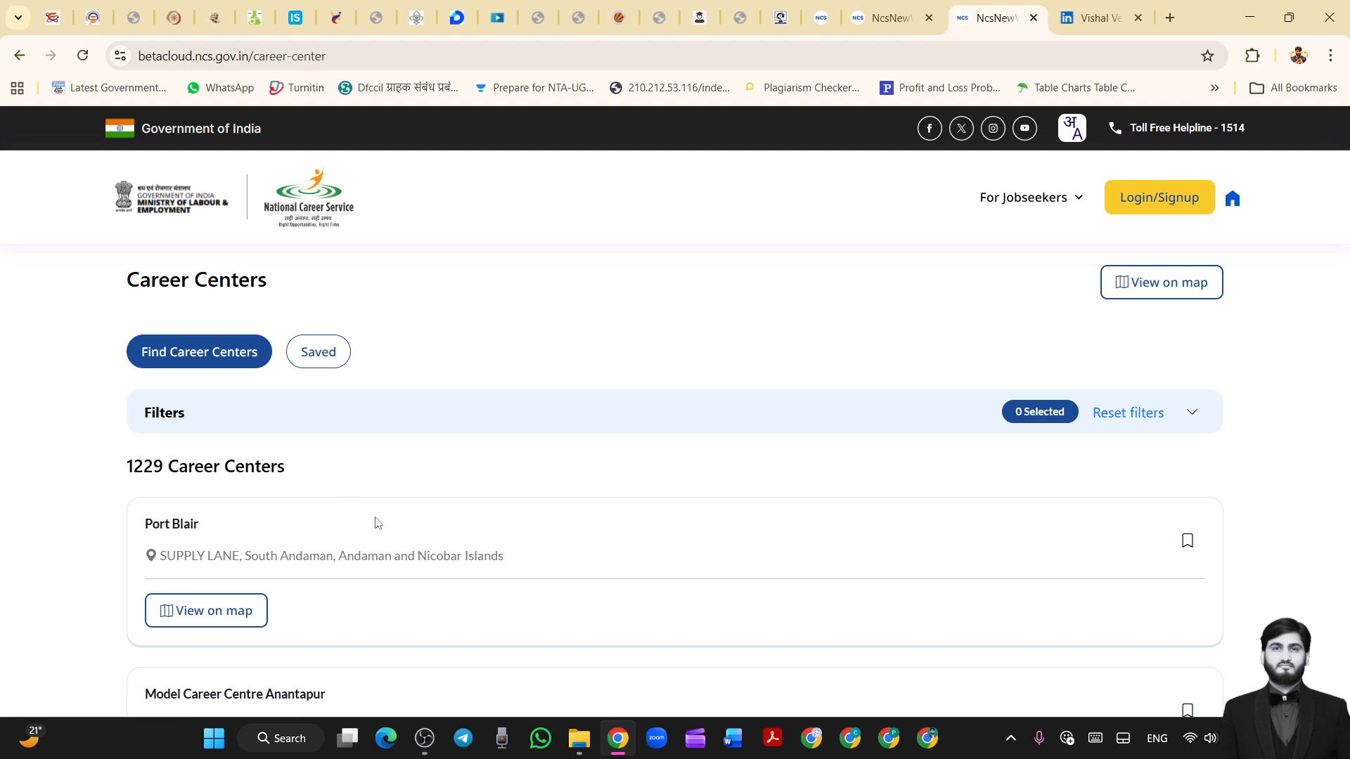
pyautogui.click(1191, 412)
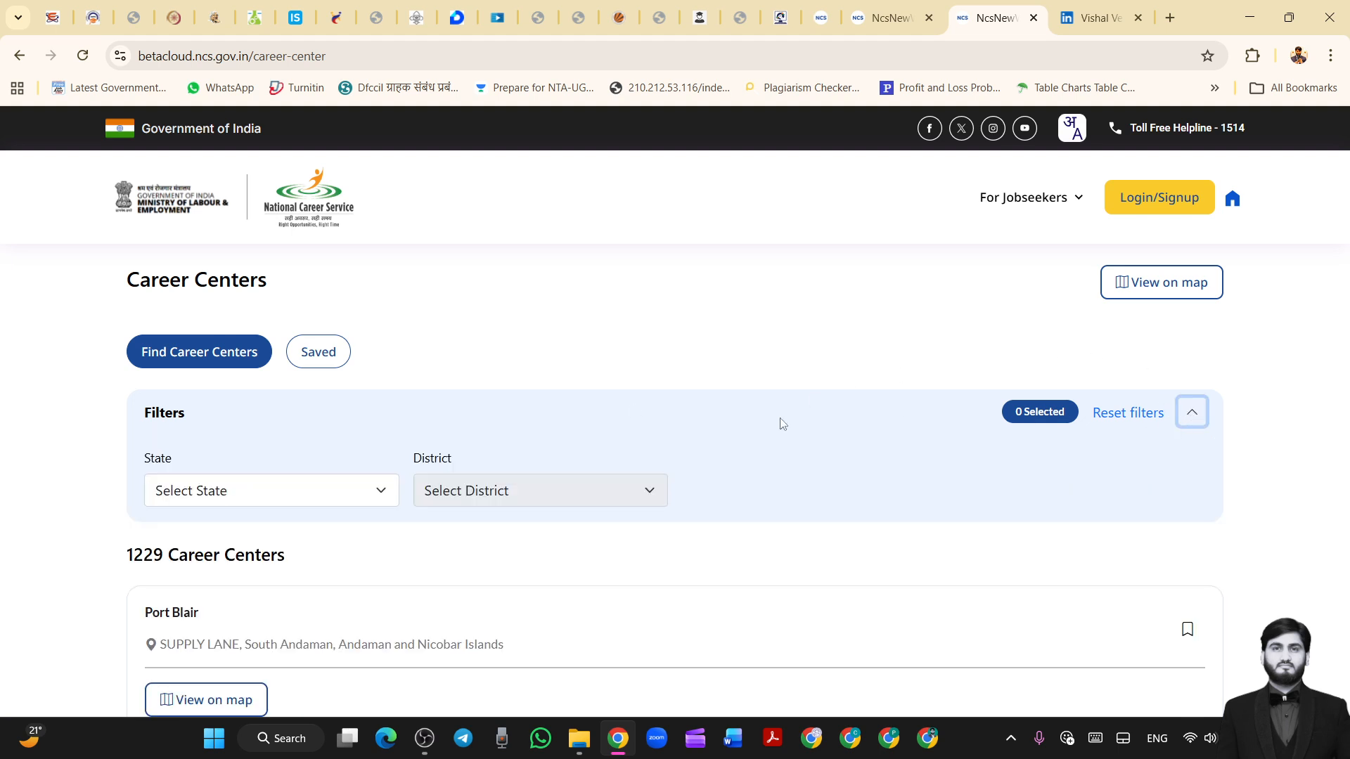
pyautogui.click(320, 501)
pyautogui.scroll(-5, 276, 238)
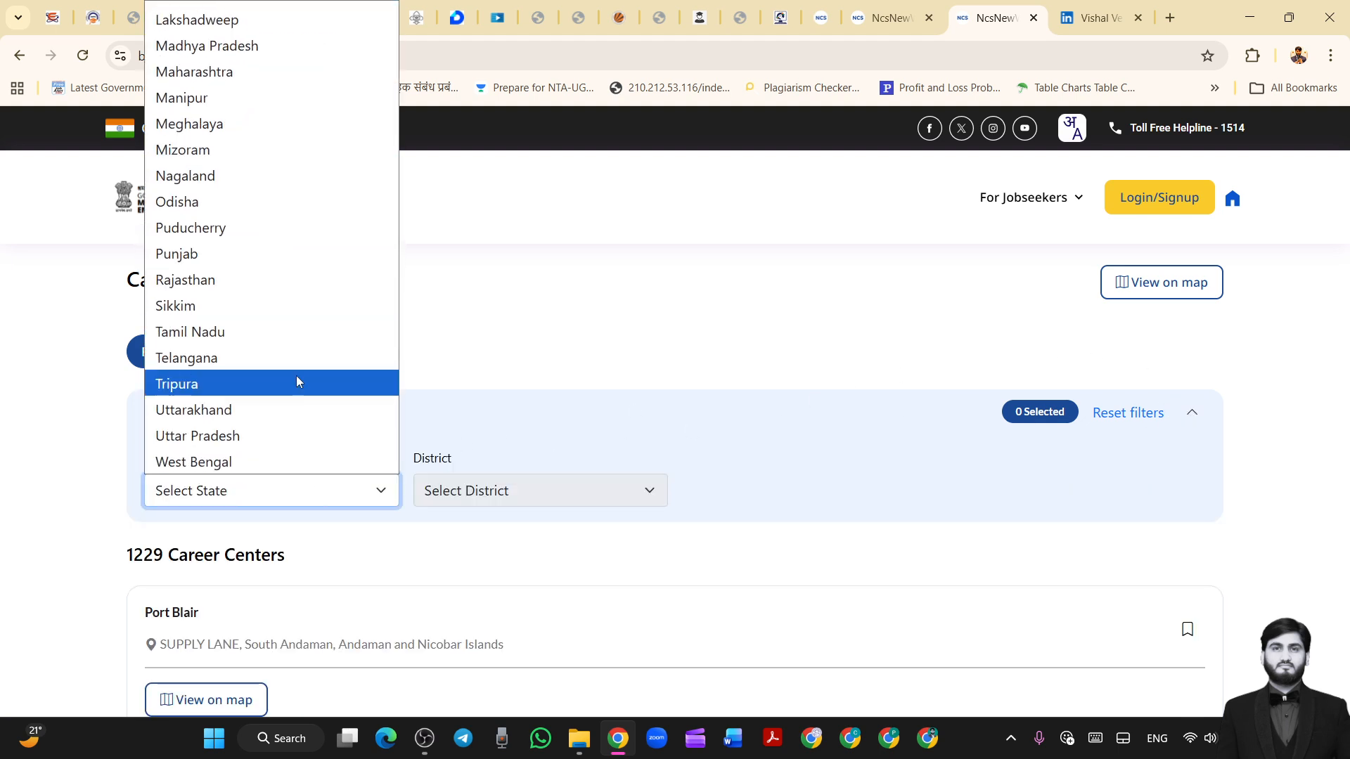
pyautogui.click(240, 436)
# - Narrow the Uttar Pradesh career centers to the Lucknow district and review the listed centers
pyautogui.click(534, 491)
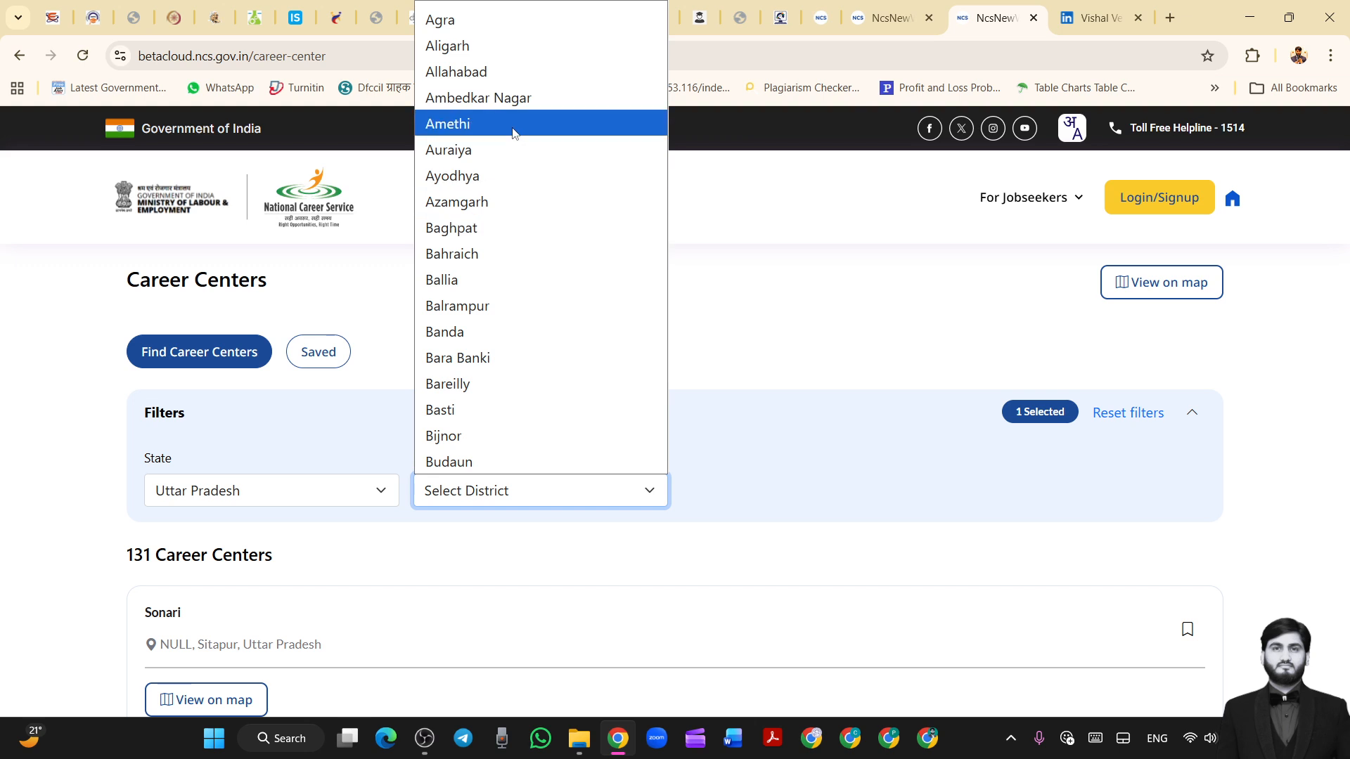
pyautogui.press('l')
pyautogui.press('u')
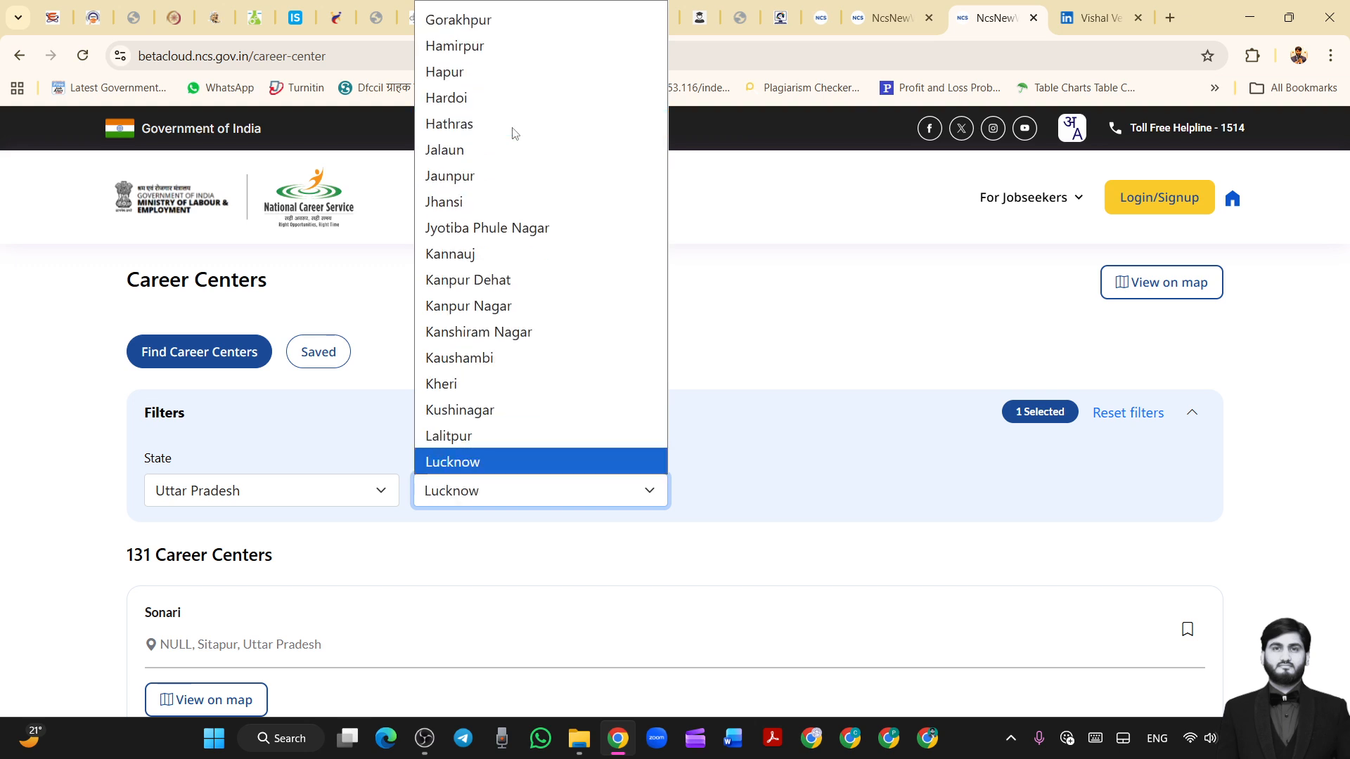
pyautogui.press('Return')
pyautogui.scroll(-3, 630, 445)
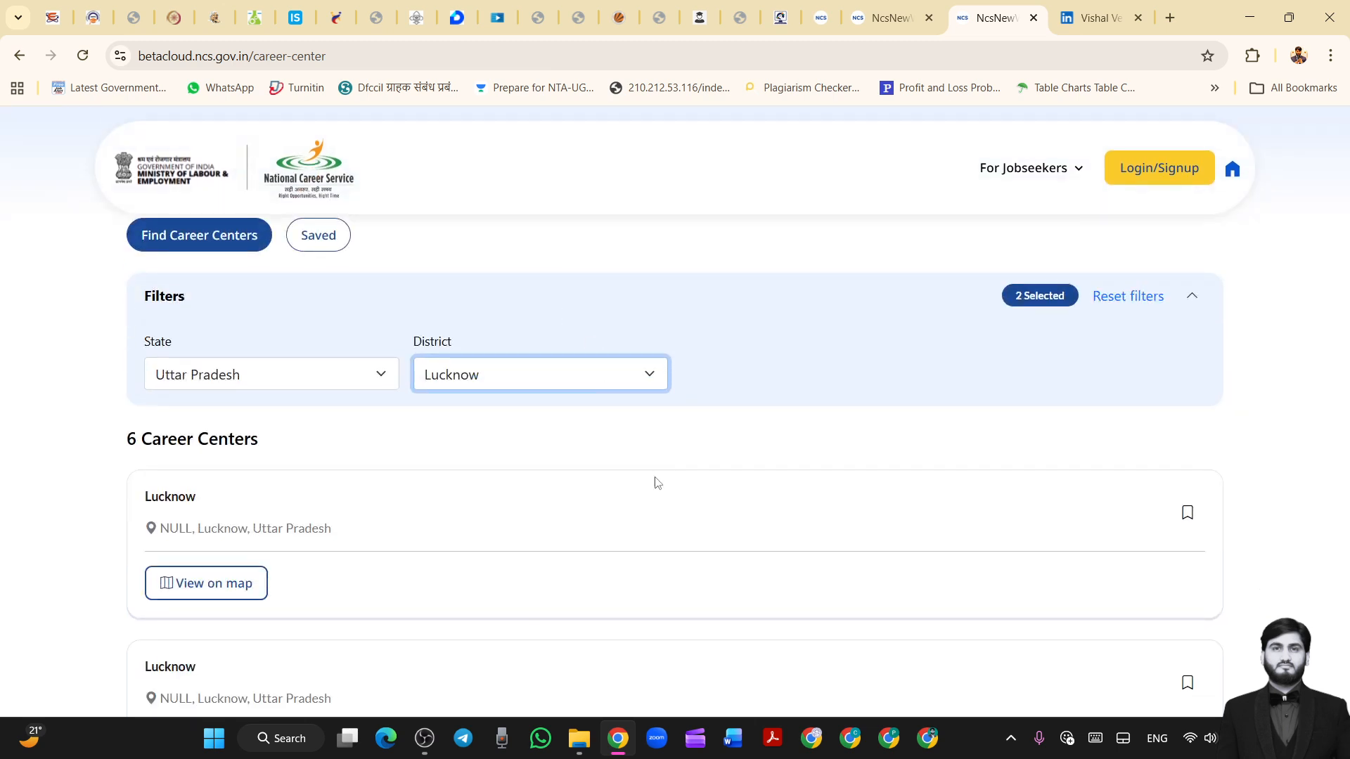
pyautogui.click(131, 339)
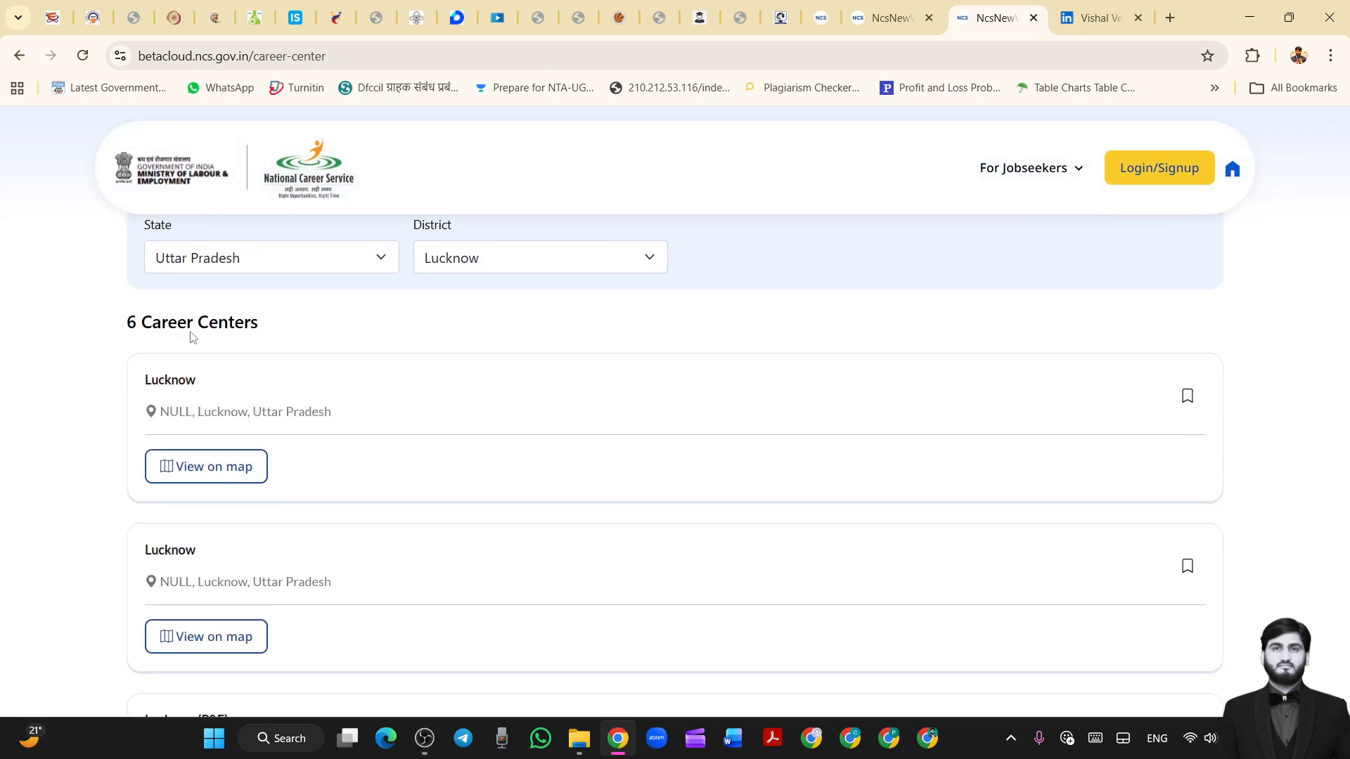
pyautogui.scroll(-3, 398, 361)
pyautogui.scroll(-6, 543, 504)
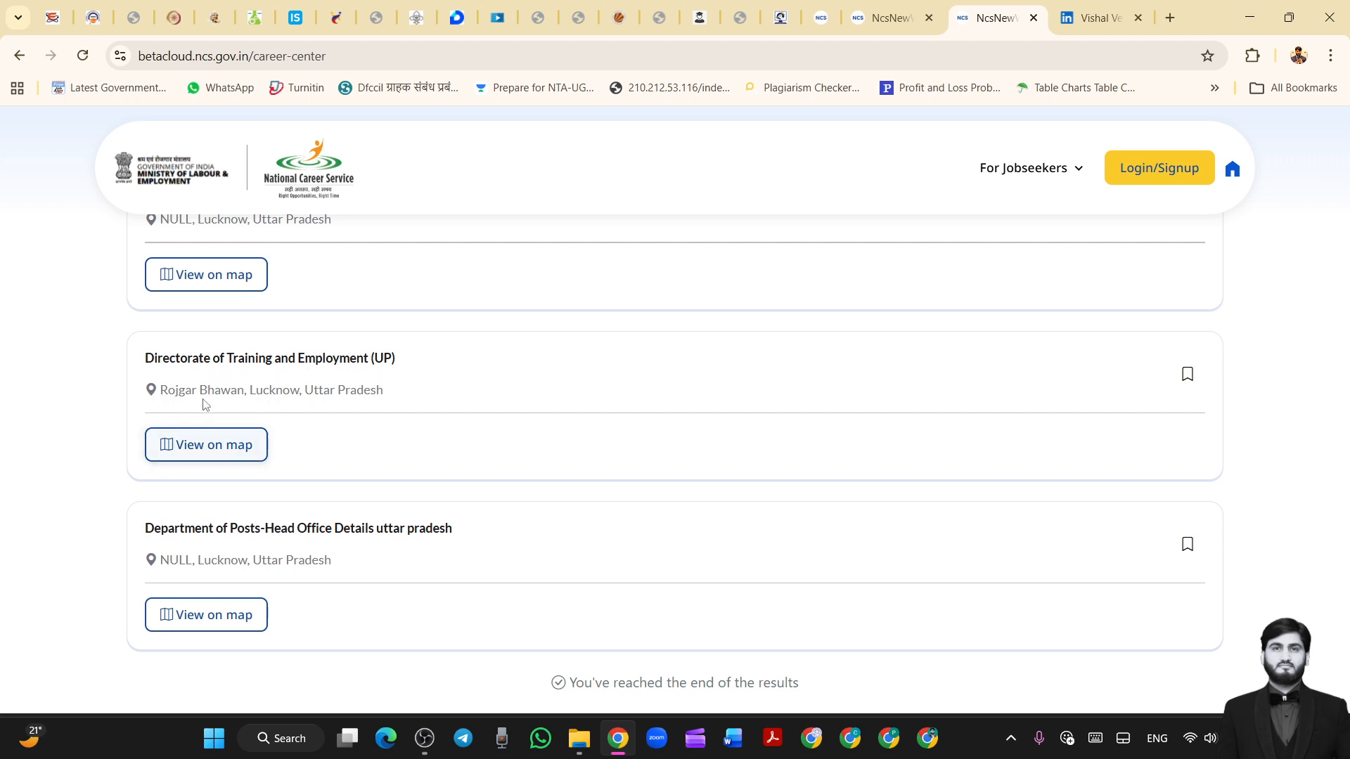
# - View the Directorate of Training and Employment (UP) center on the map and return to the career center list
pyautogui.click(212, 445)
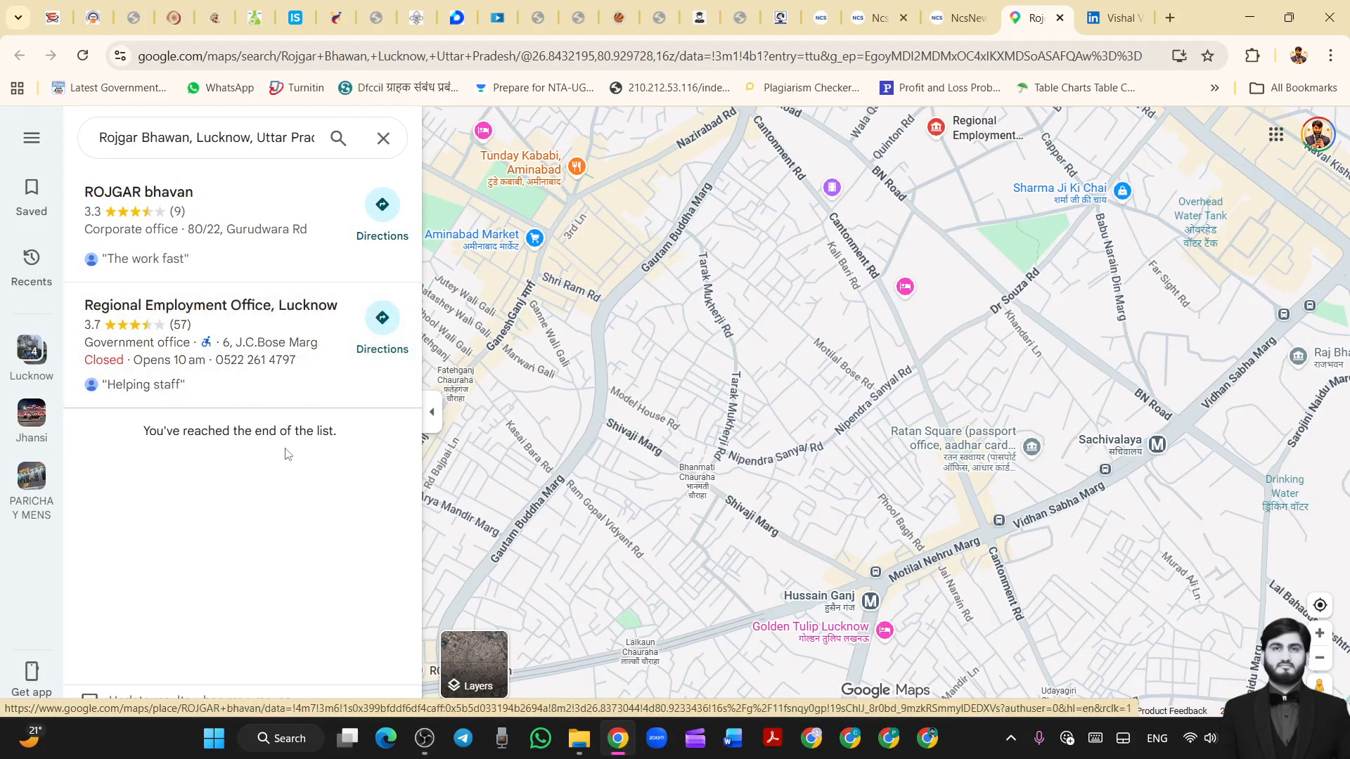
pyautogui.click(961, 19)
pyautogui.click(1064, 18)
pyautogui.click(1059, 17)
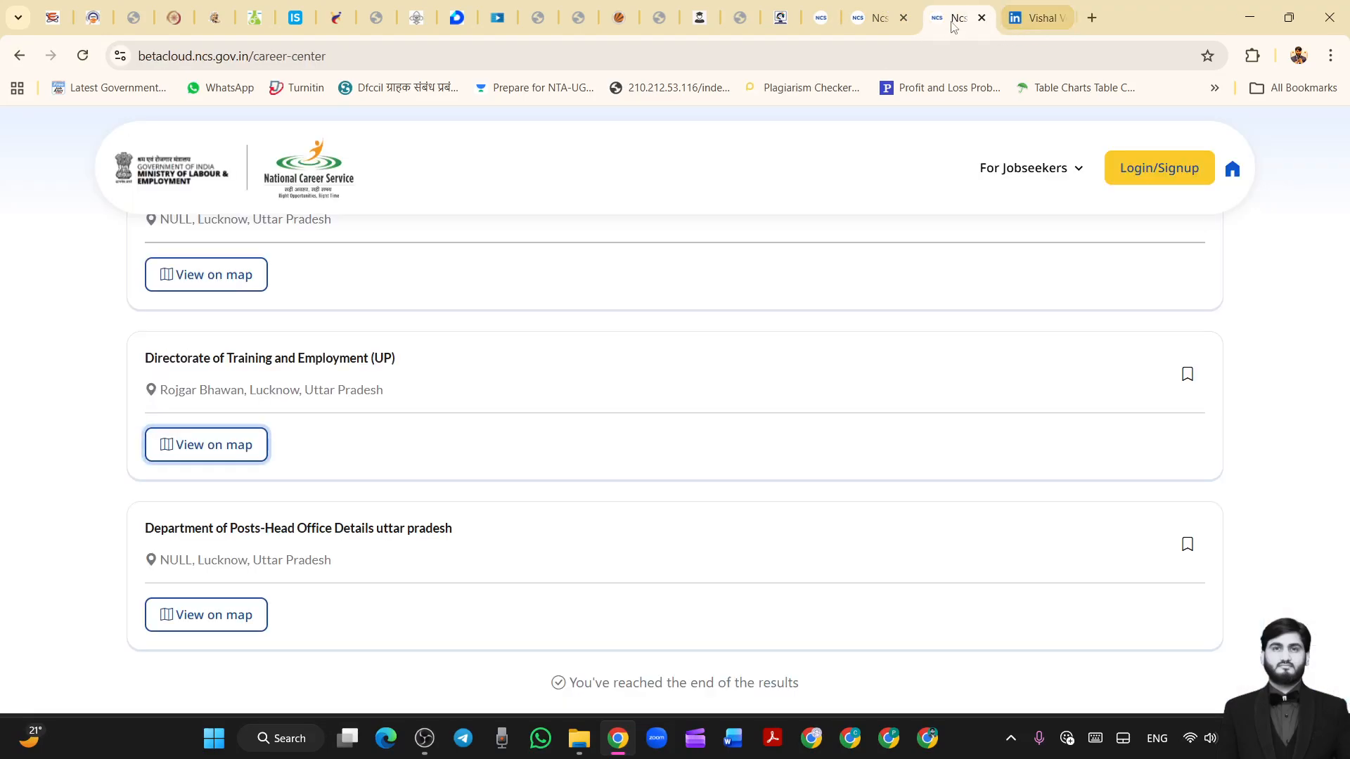
# - Open Find Domestic Jobs from the jobseeker services
pyautogui.scroll(10, 907, 452)
pyautogui.scroll(-1, 907, 452)
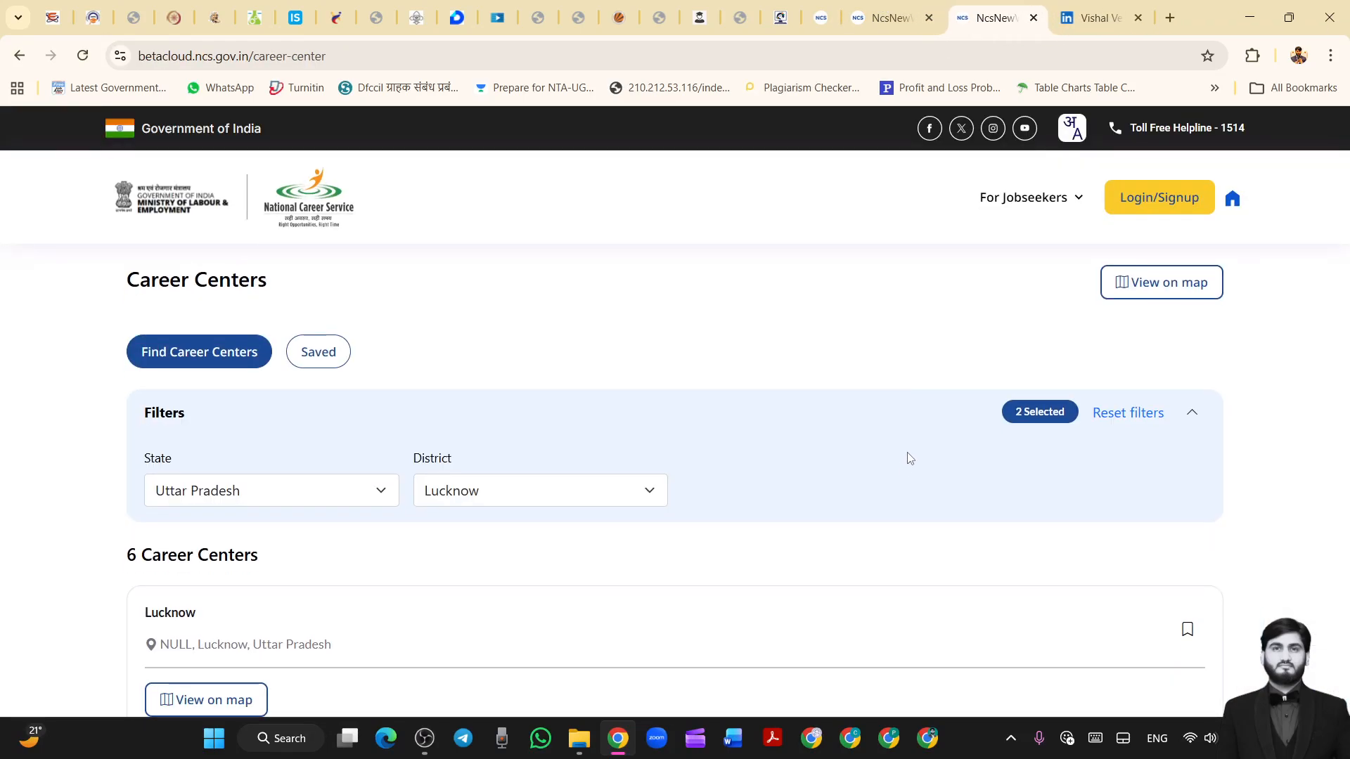
pyautogui.click(1023, 204)
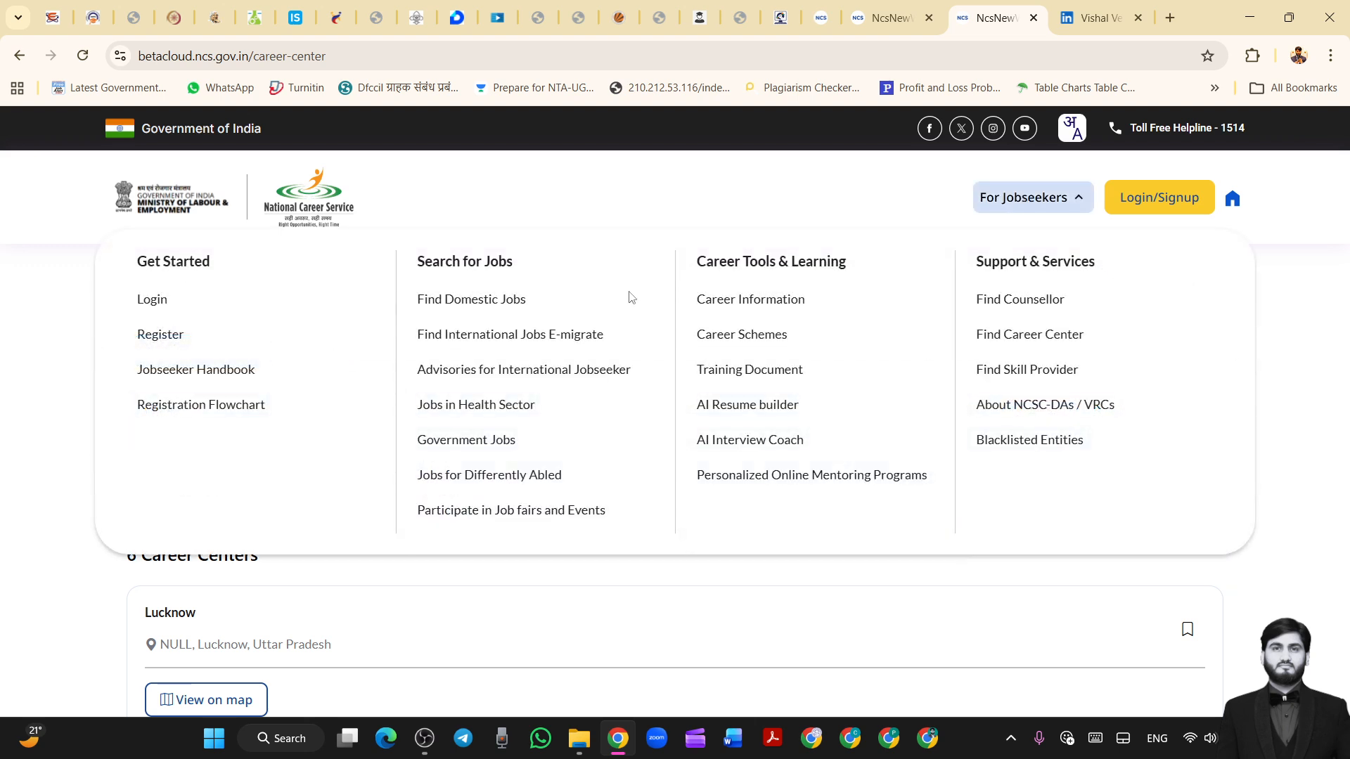
pyautogui.click(475, 302)
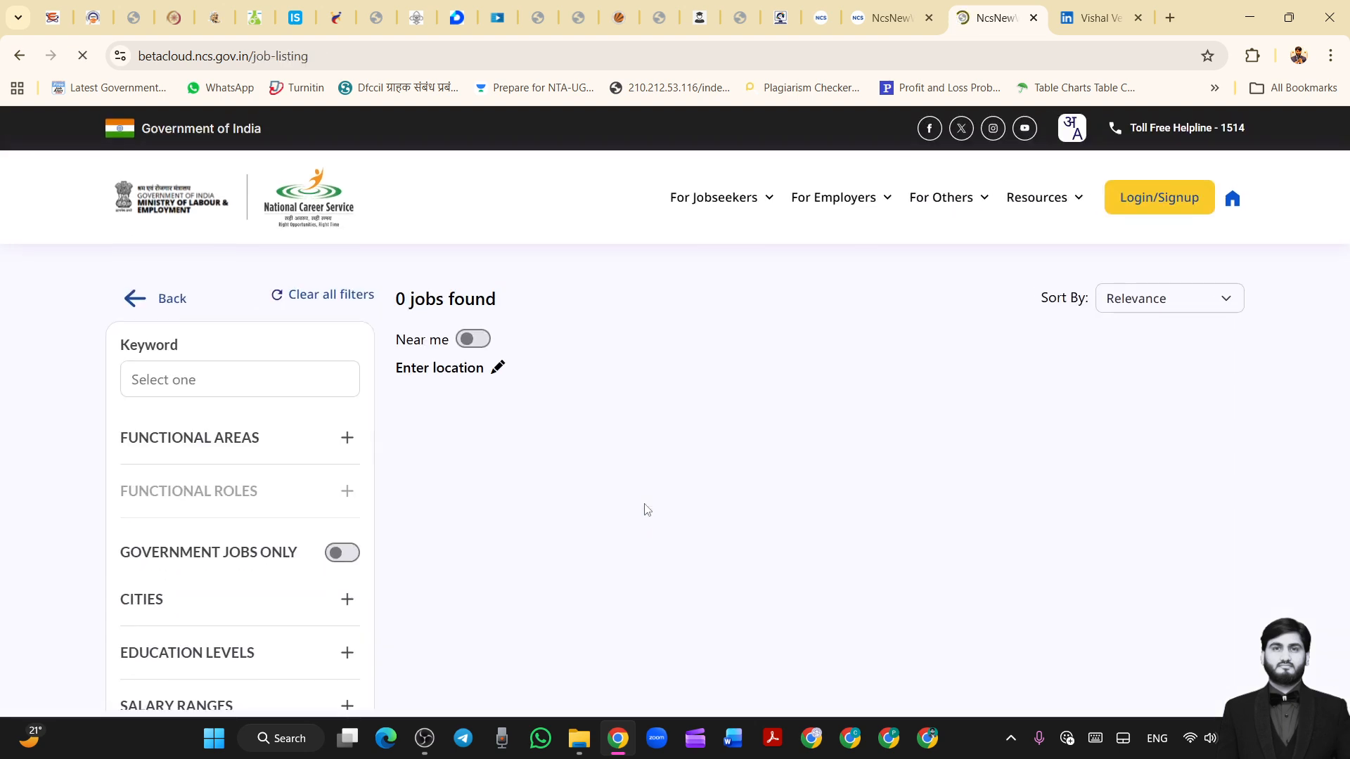
# - Browse the domestic job listings and examine the available job filters
pyautogui.scroll(-10, 1151, 558)
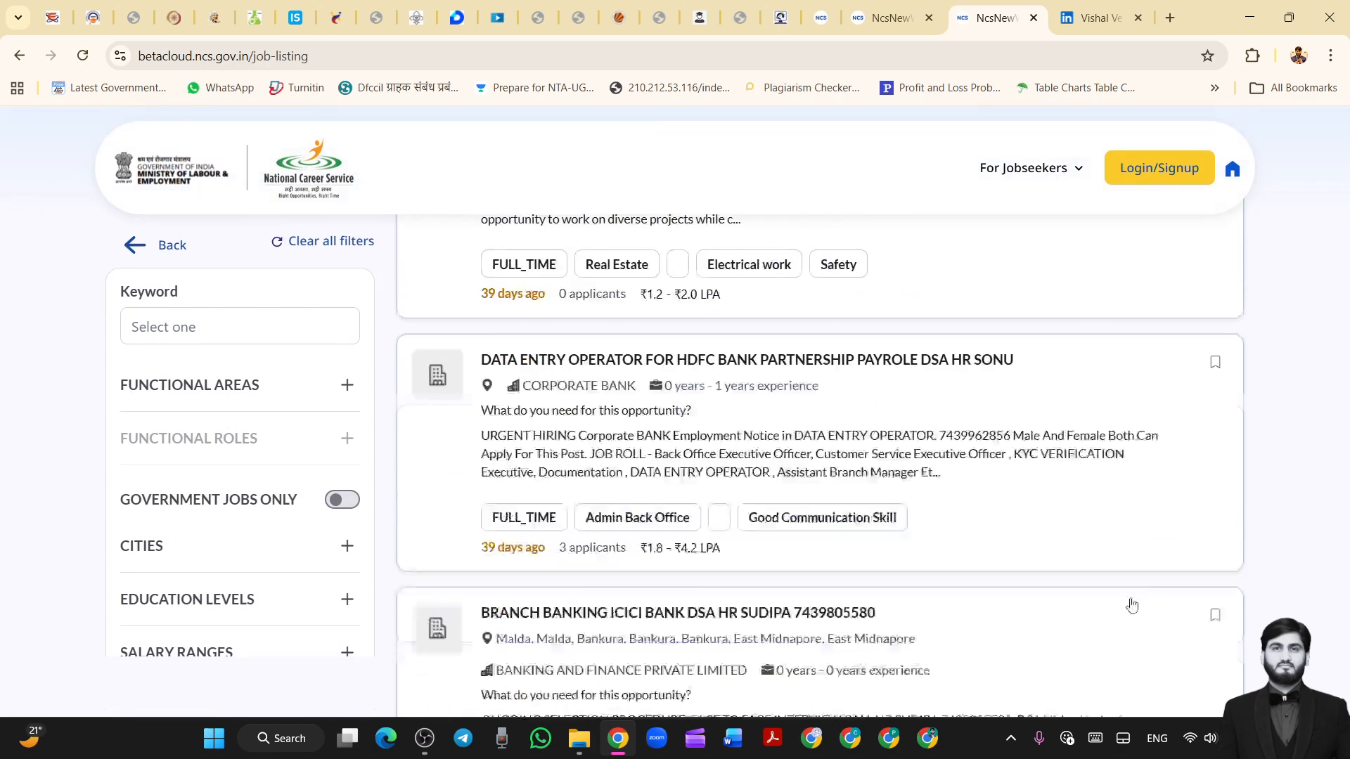
pyautogui.scroll(-5, 1131, 607)
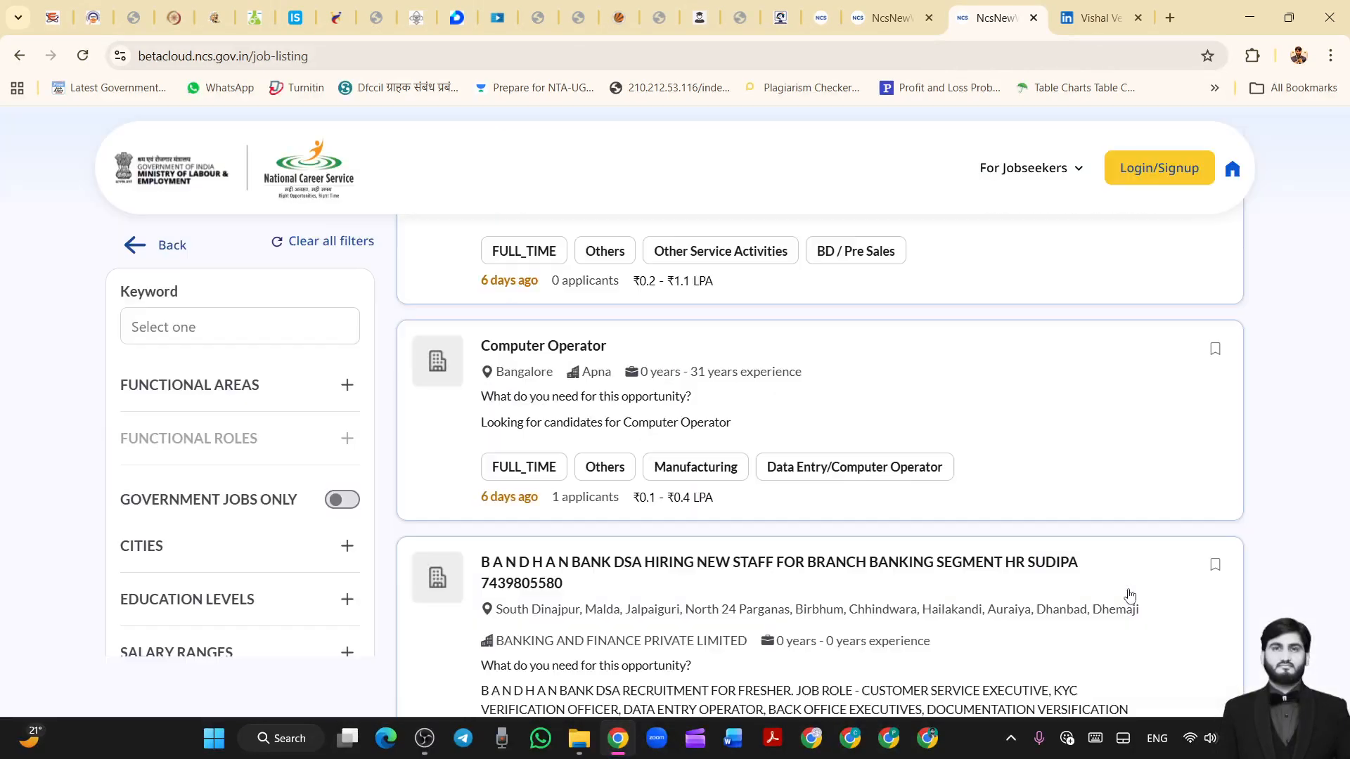
pyautogui.scroll(-2, 1096, 584)
pyautogui.scroll(-5, 1058, 564)
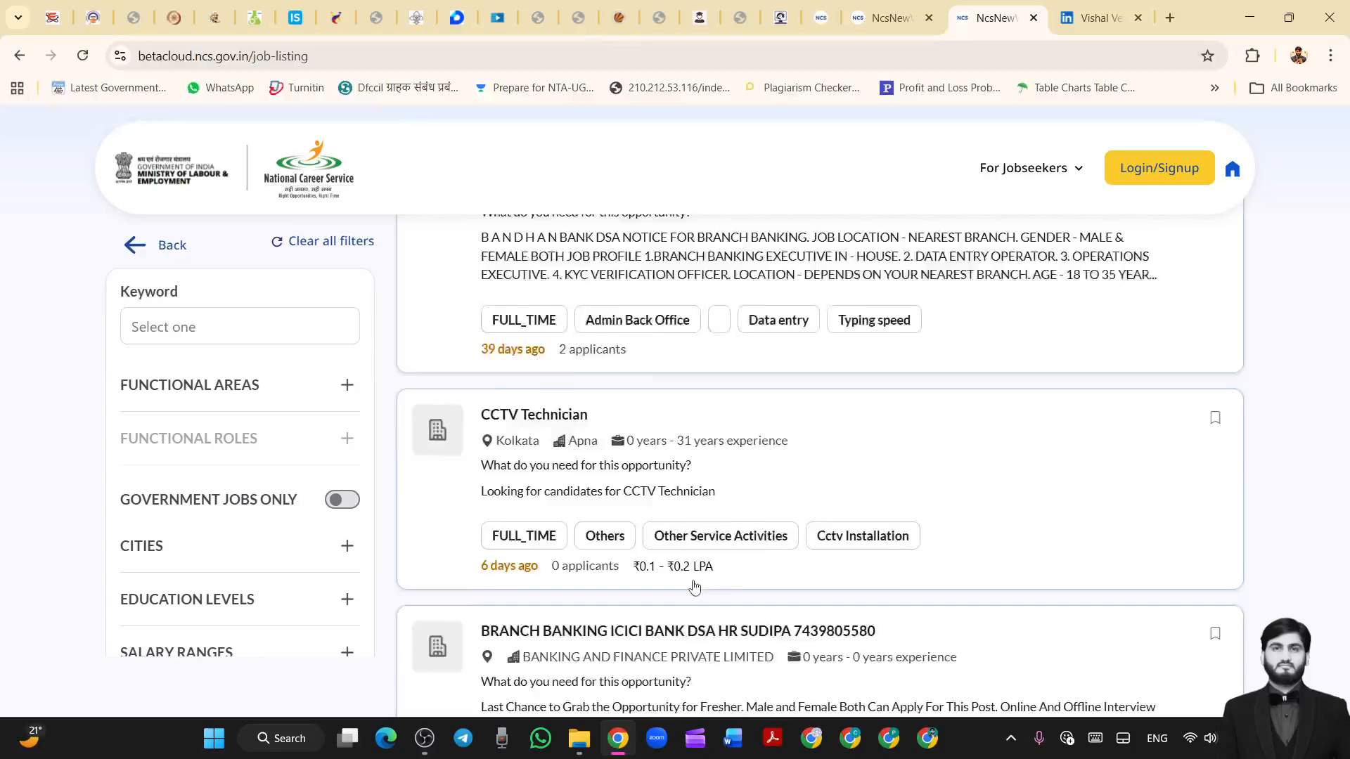
pyautogui.scroll(-3, 298, 560)
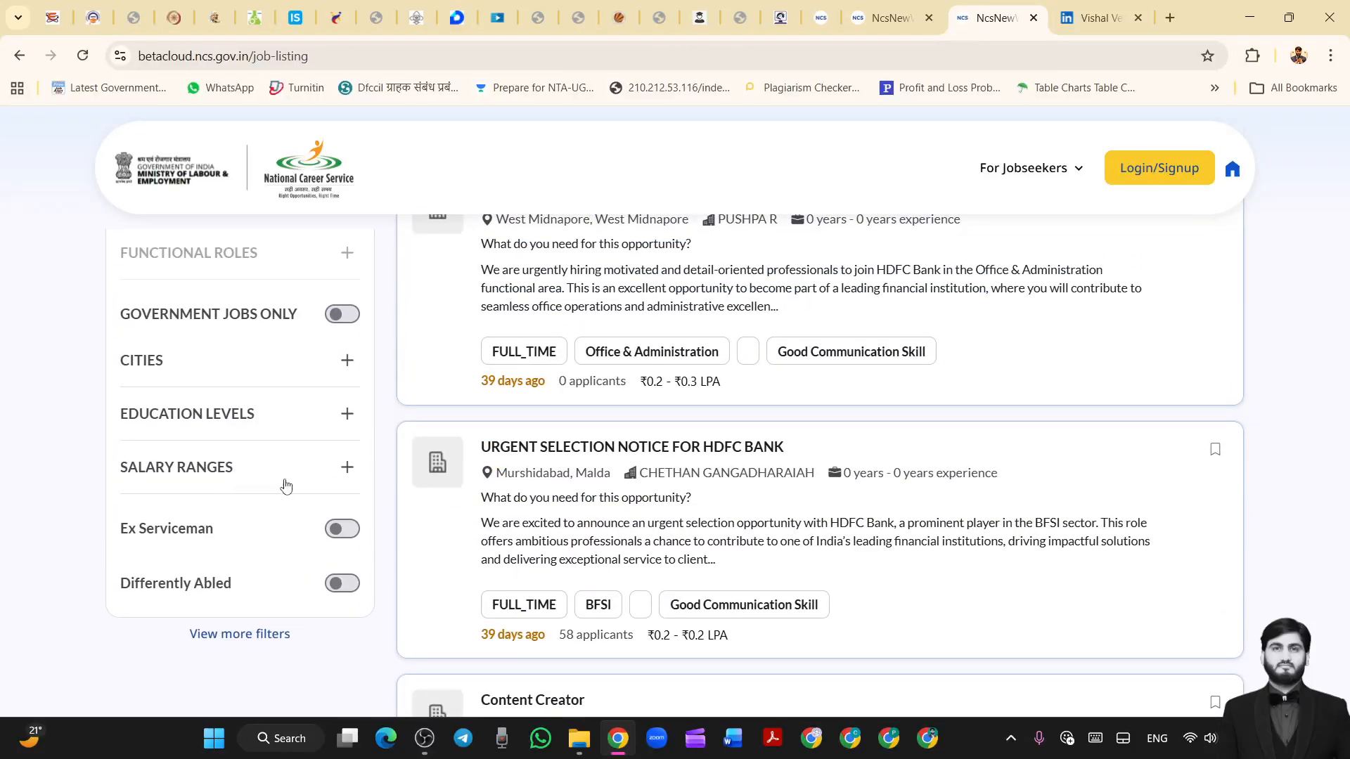
pyautogui.scroll(-4, 277, 533)
pyautogui.scroll(4, 232, 420)
pyautogui.scroll(2, 258, 255)
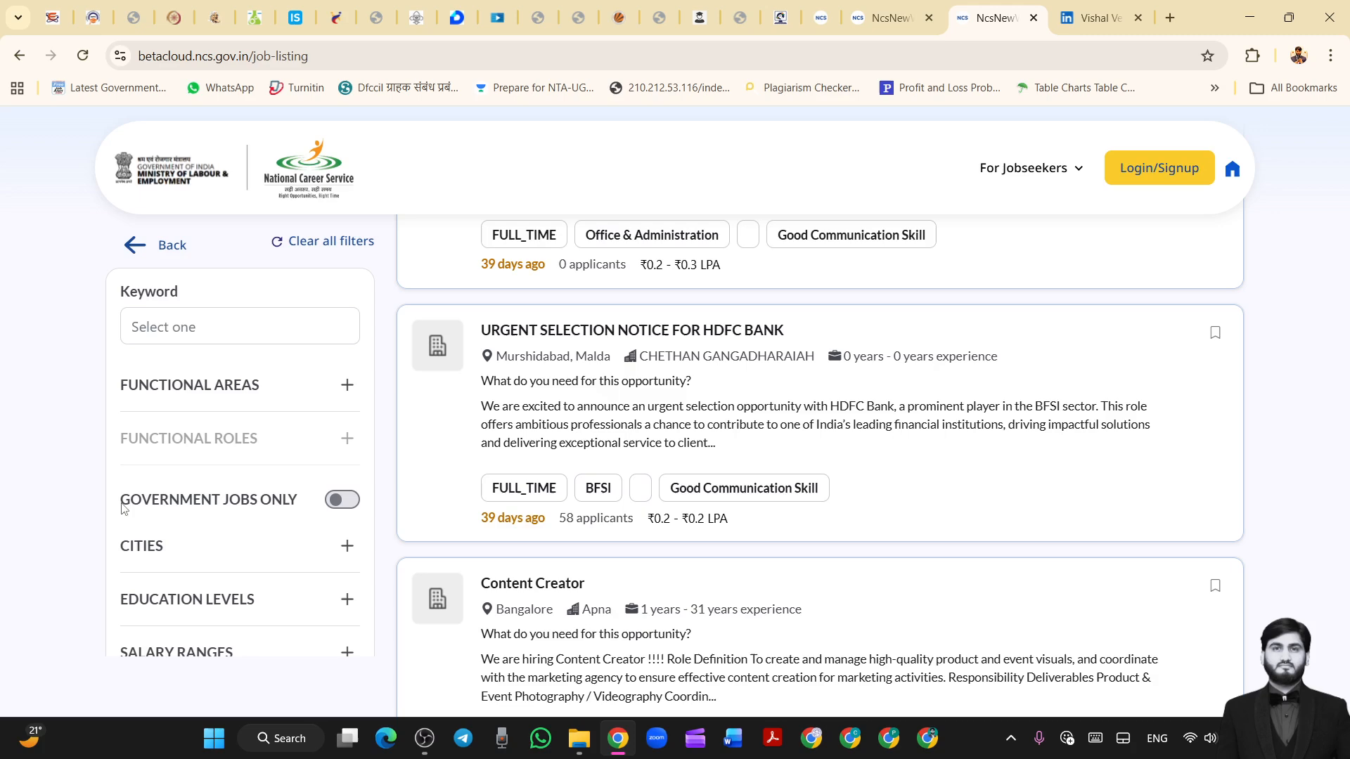
# - Restrict the listings to government jobs only, browse them, and remove the restriction
pyautogui.click(341, 499)
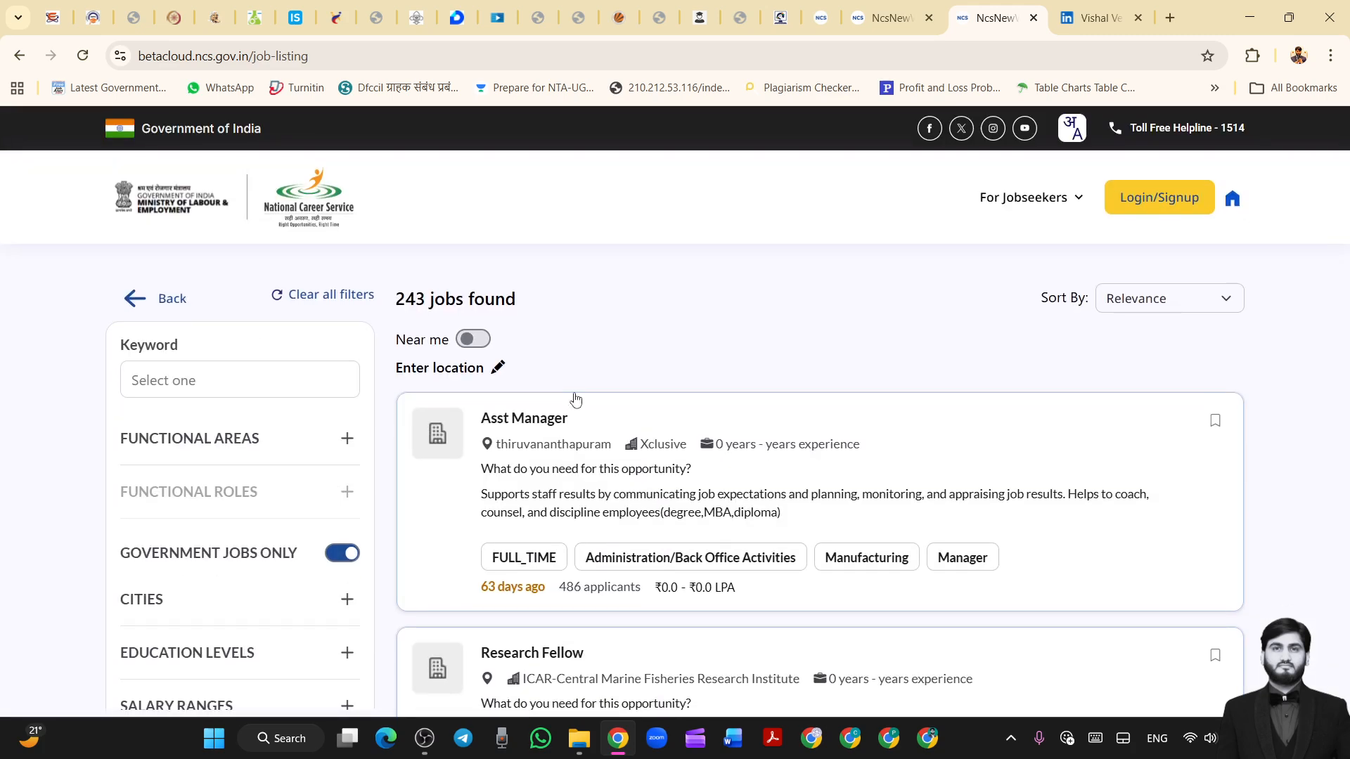
pyautogui.scroll(-10, 1056, 497)
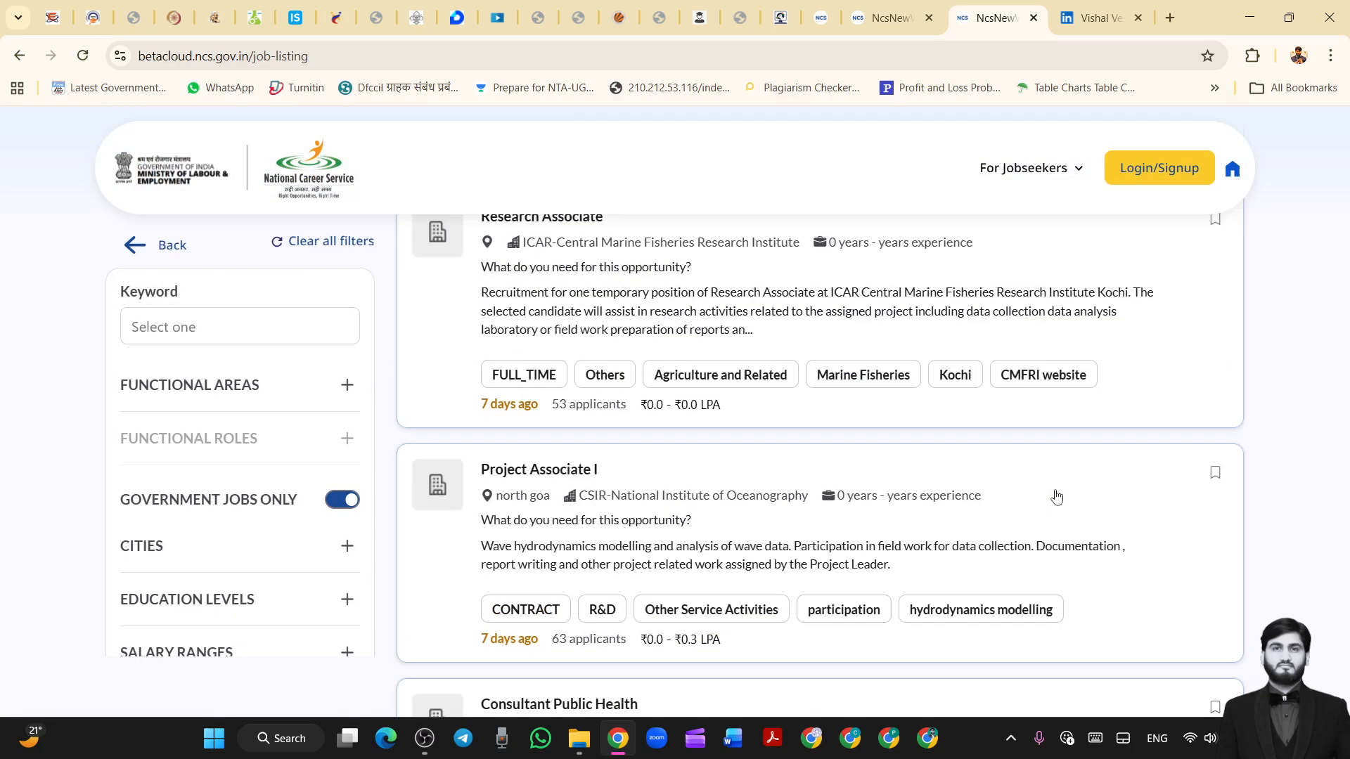
pyautogui.scroll(-10, 1056, 497)
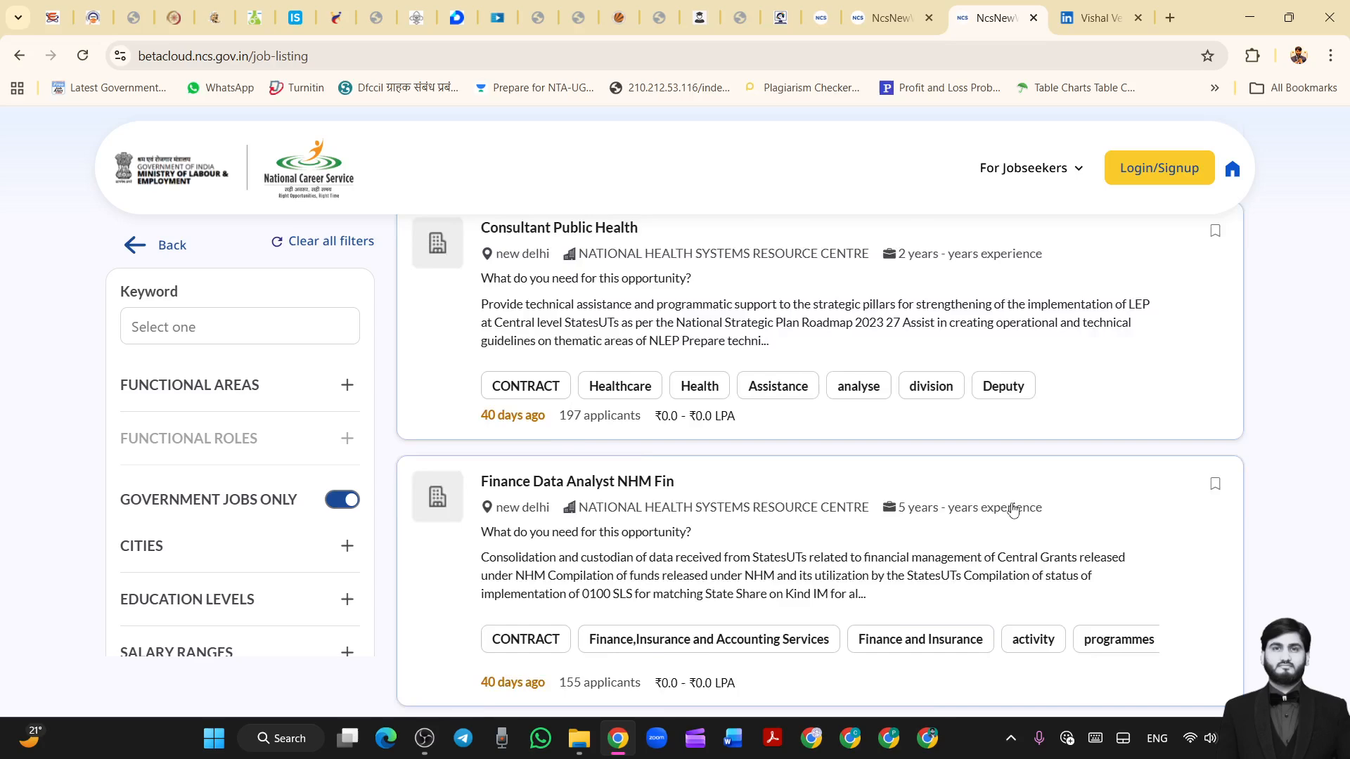
pyautogui.click(347, 501)
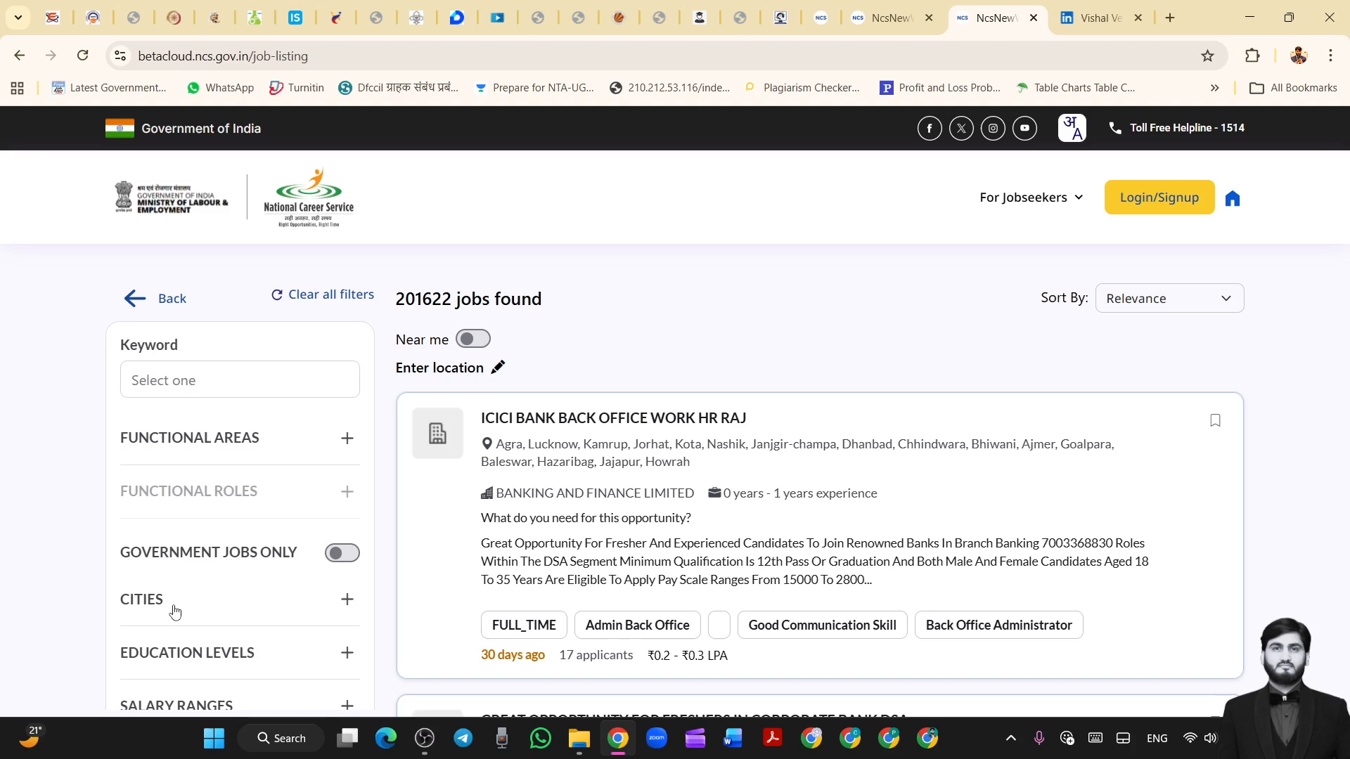
# - Expand the Cities filter and limit the job listings to Lucknow
pyautogui.scroll(-3, 175, 611)
pyautogui.click(344, 414)
pyautogui.click(340, 419)
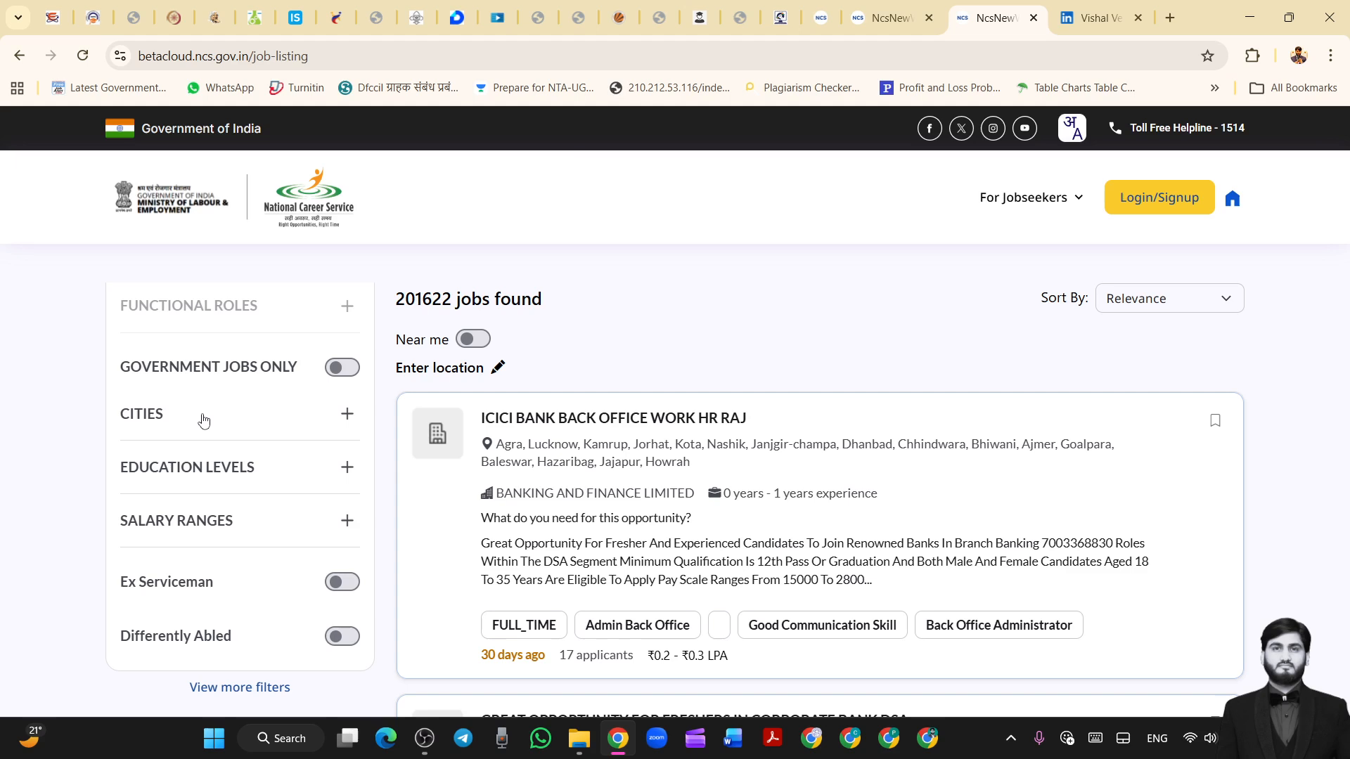
pyautogui.scroll(3, 207, 436)
pyautogui.scroll(-3, 210, 464)
pyautogui.click(177, 420)
pyautogui.click(177, 449)
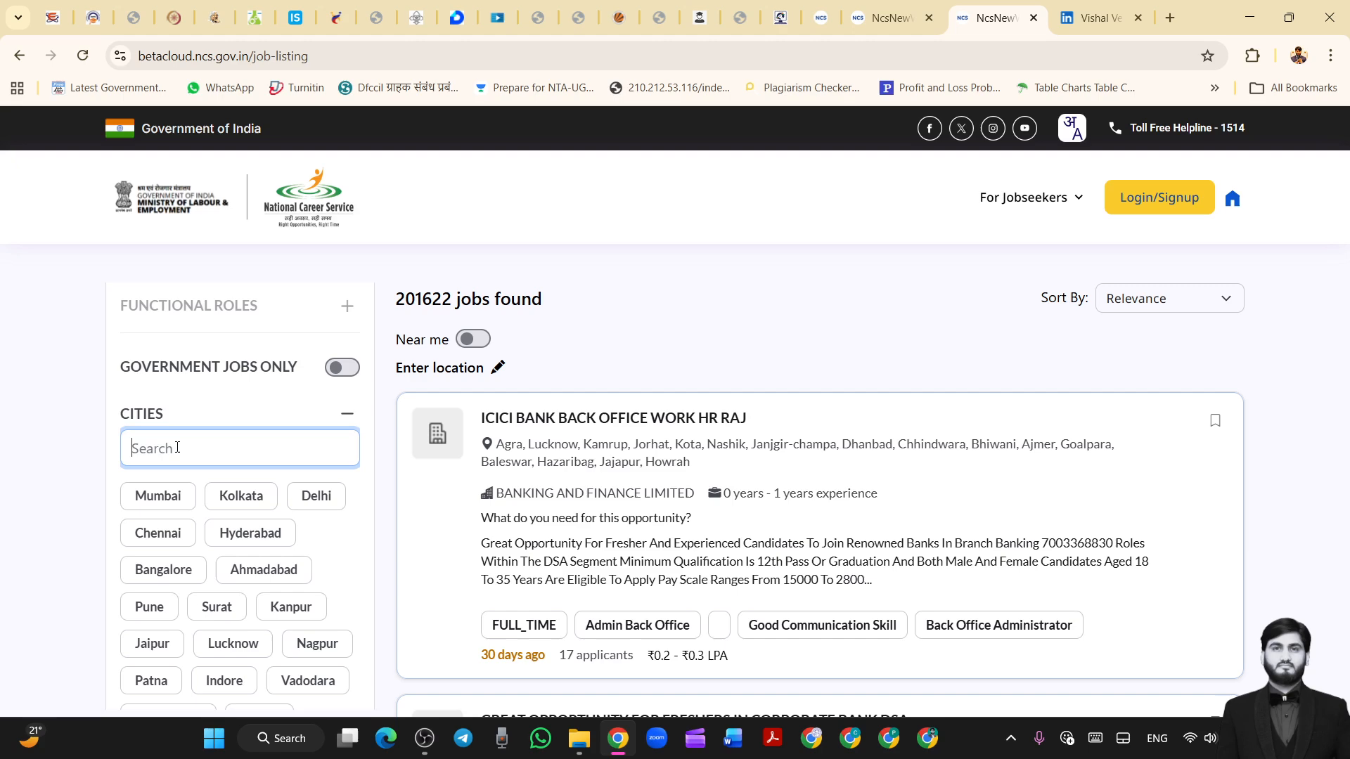
pyautogui.click(223, 651)
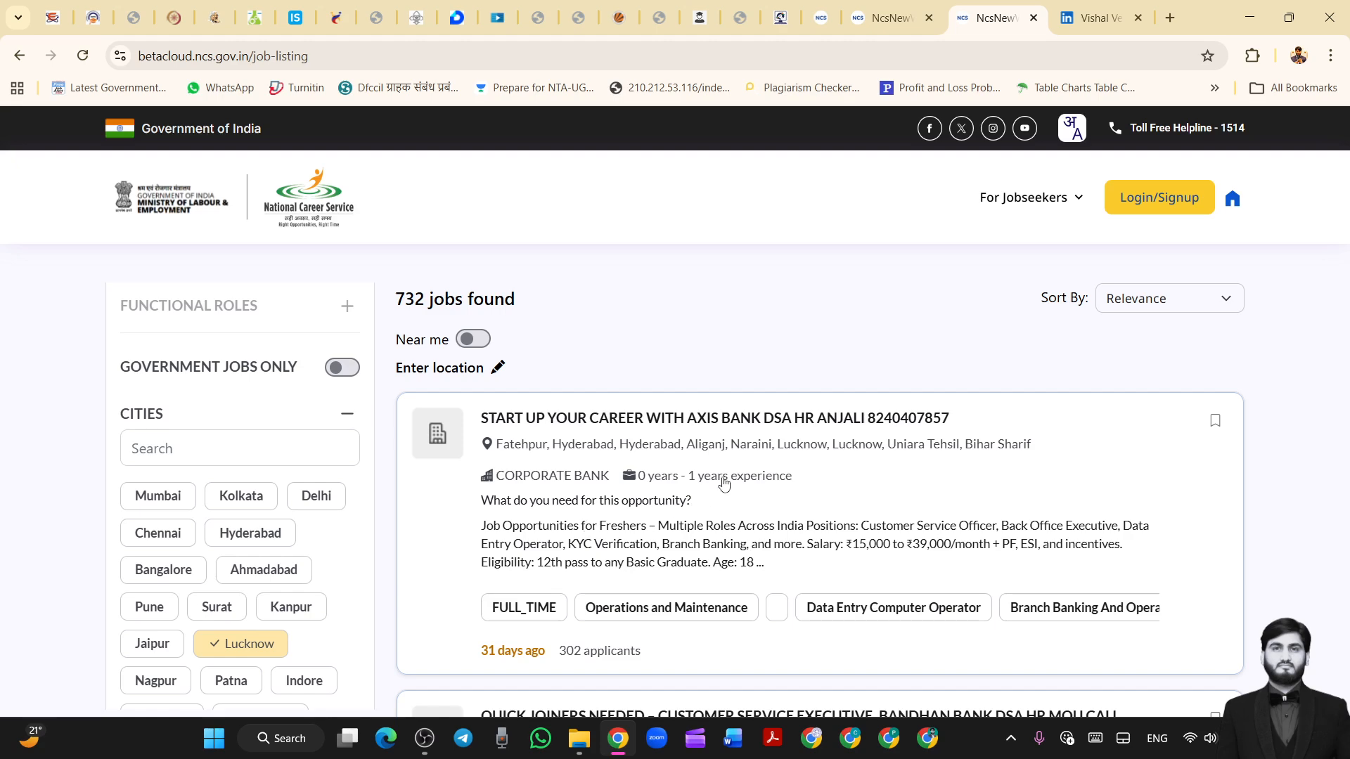
# - Browse the Lucknow jobs and open the Administrative Assistant posting from ANPRAMANK AGRO FOOD LLP
pyautogui.scroll(-8, 703, 496)
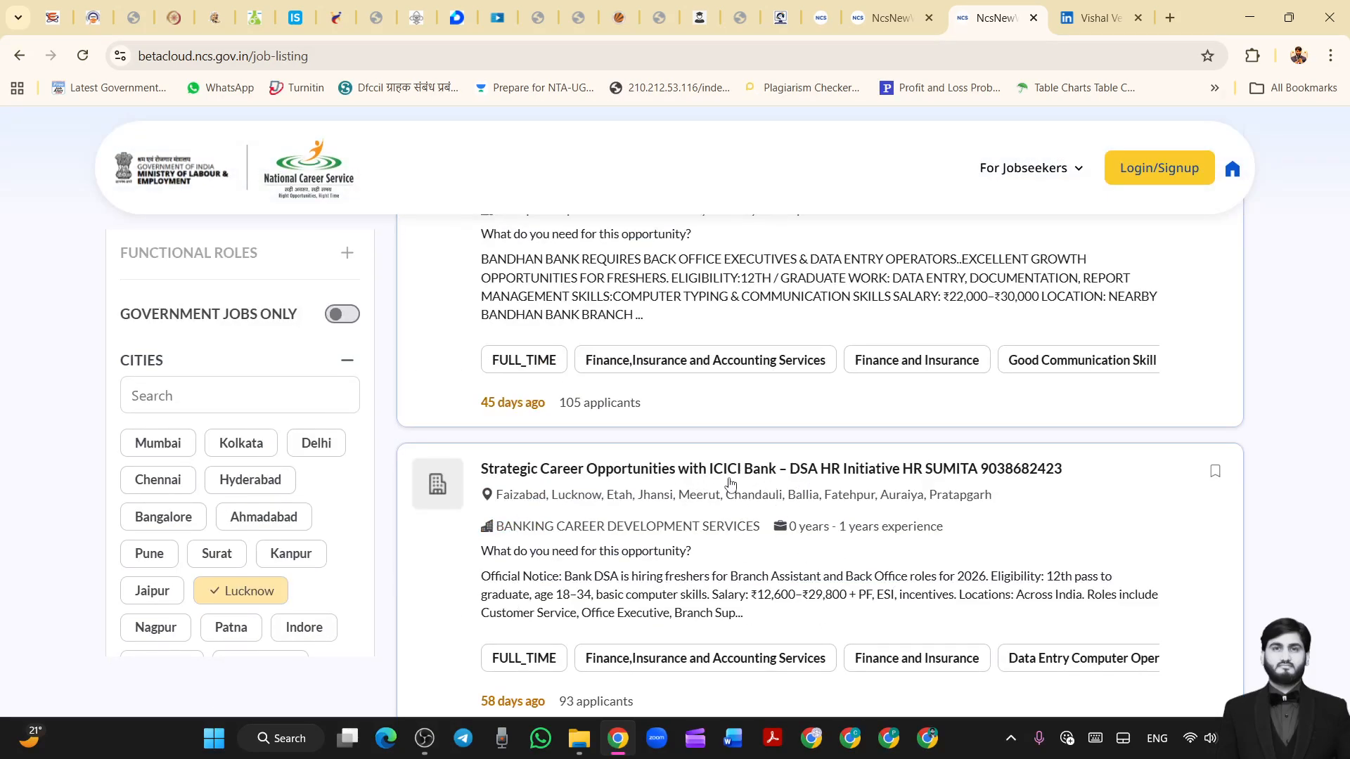
pyautogui.scroll(-3, 731, 485)
pyautogui.scroll(3, 753, 518)
pyautogui.scroll(-3, 637, 595)
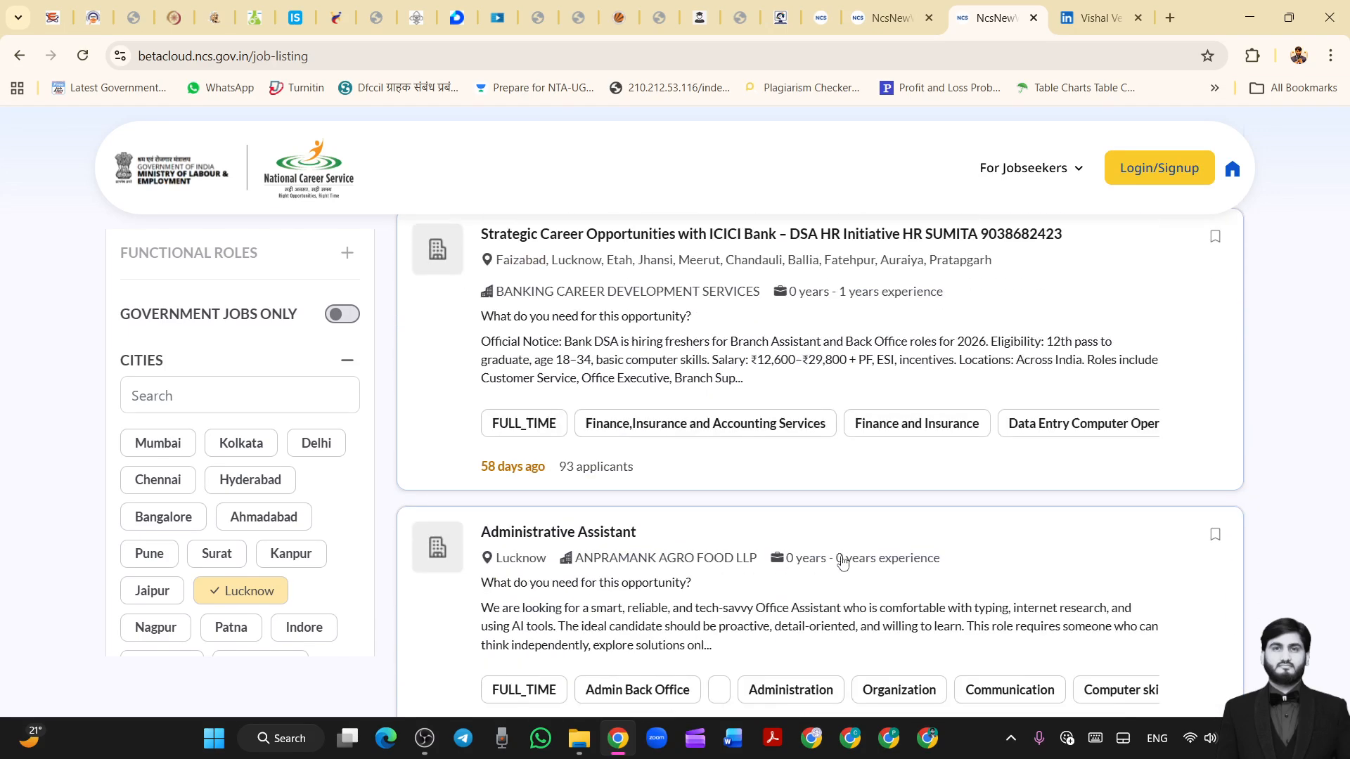
pyautogui.scroll(-1, 914, 555)
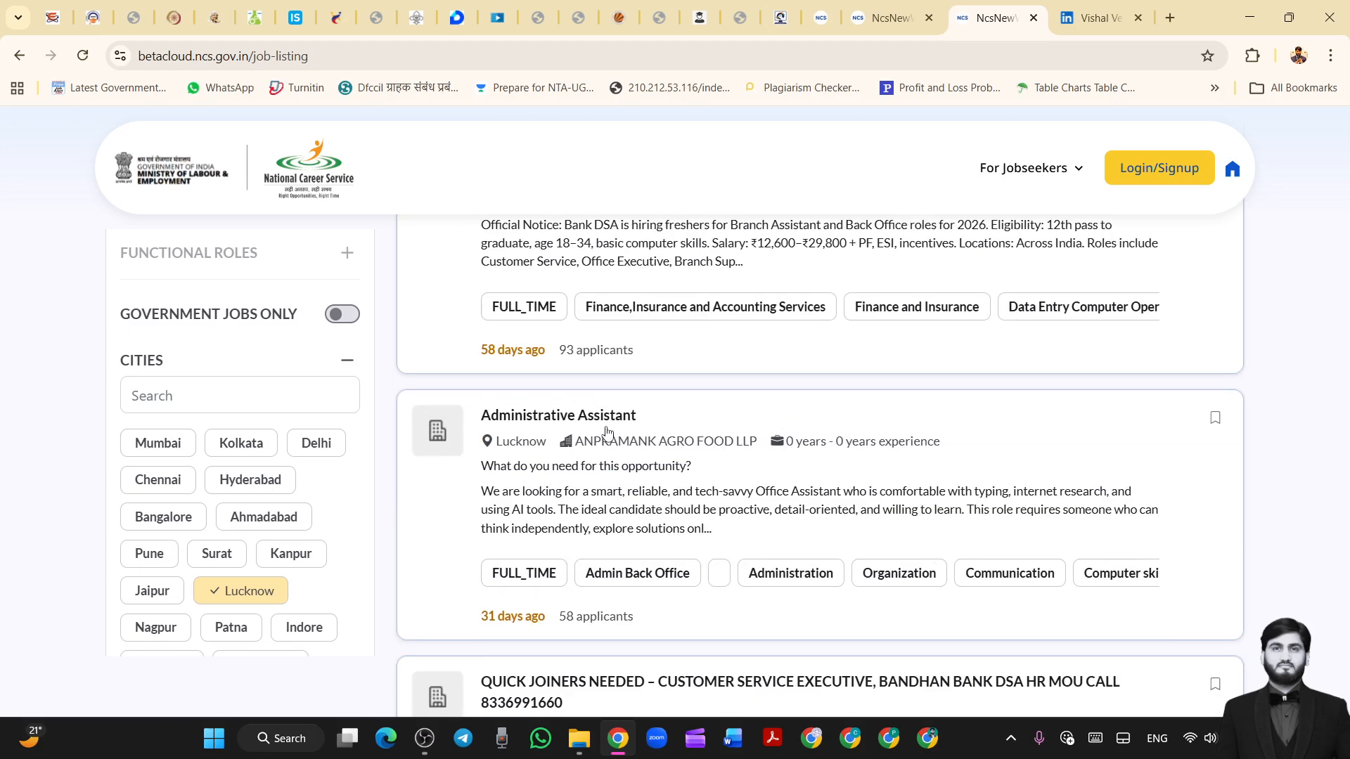
pyautogui.click(607, 418)
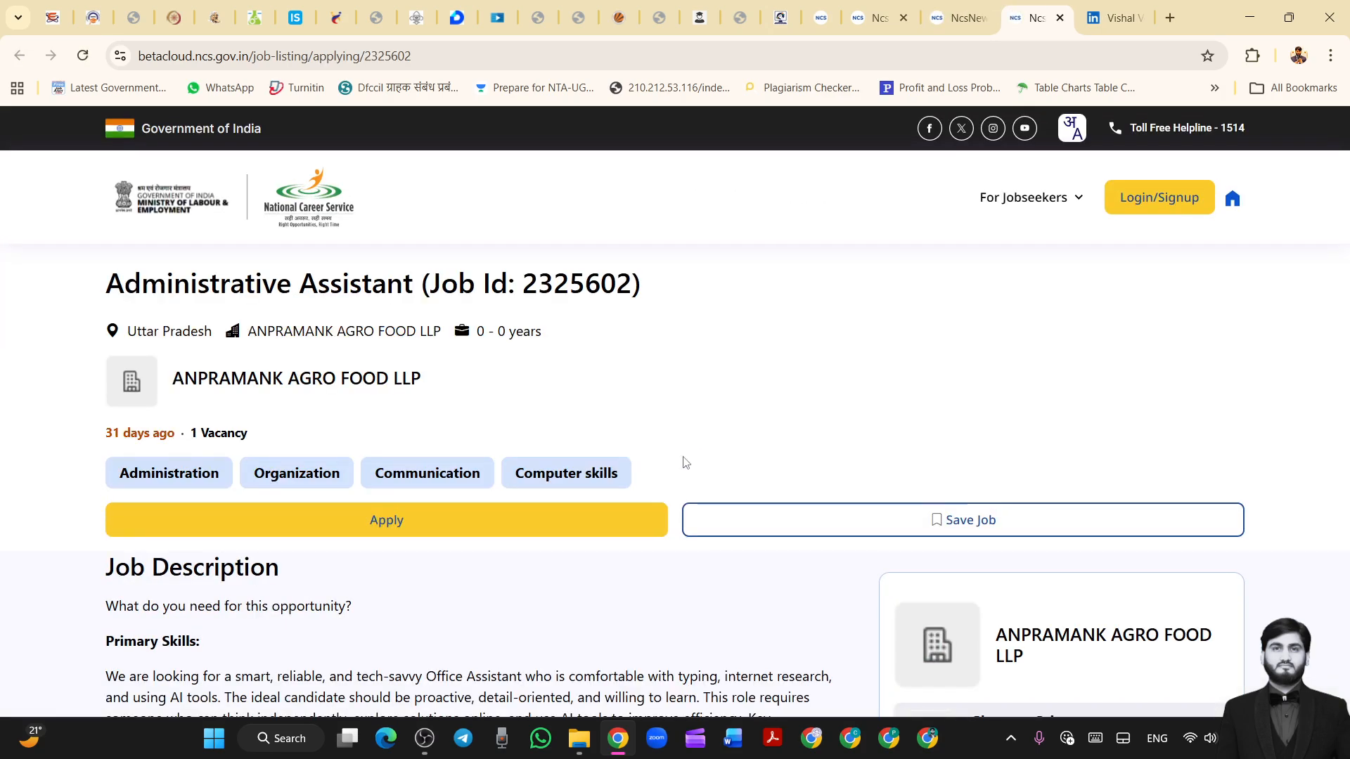
# - Review the Administrative Assistant posting's description, requirements, key skills, employer contact, similar jobs and application options
pyautogui.scroll(-5, 681, 462)
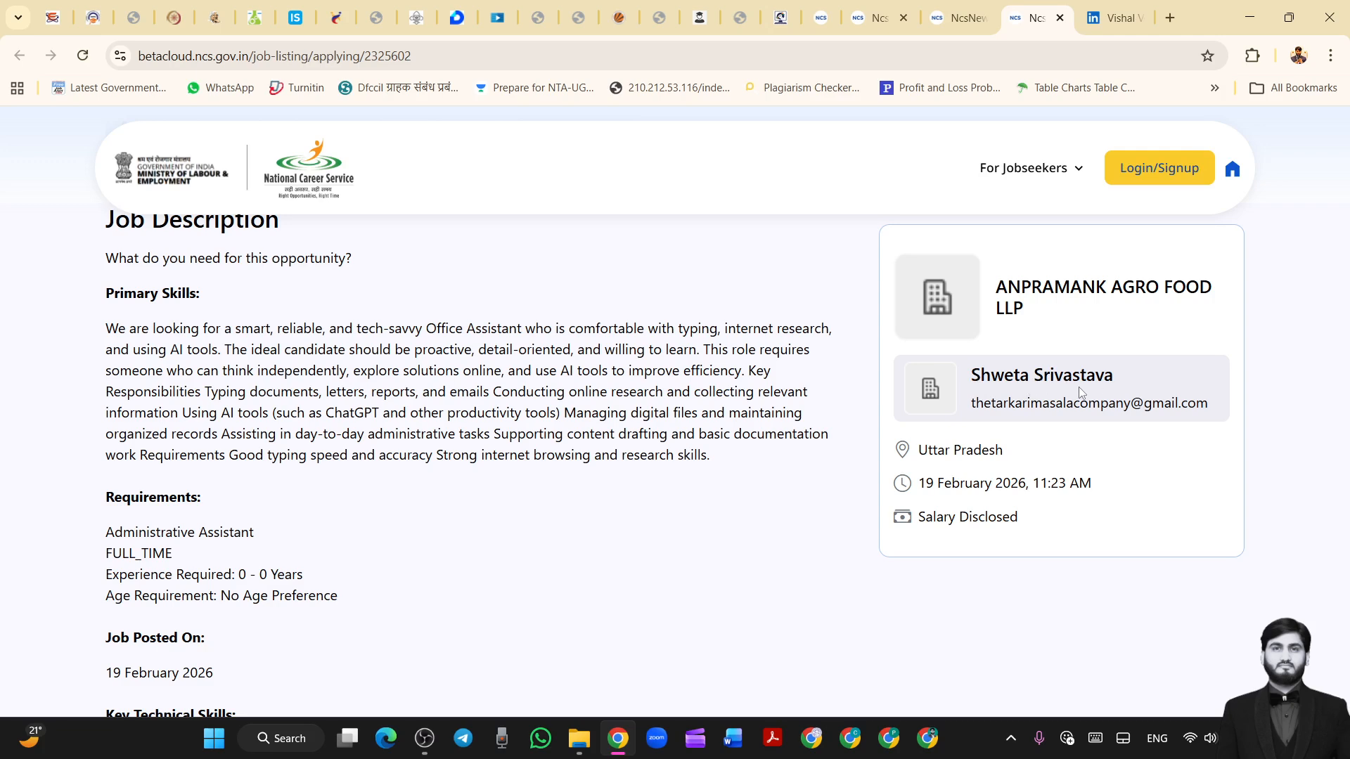
pyautogui.scroll(-2, 335, 508)
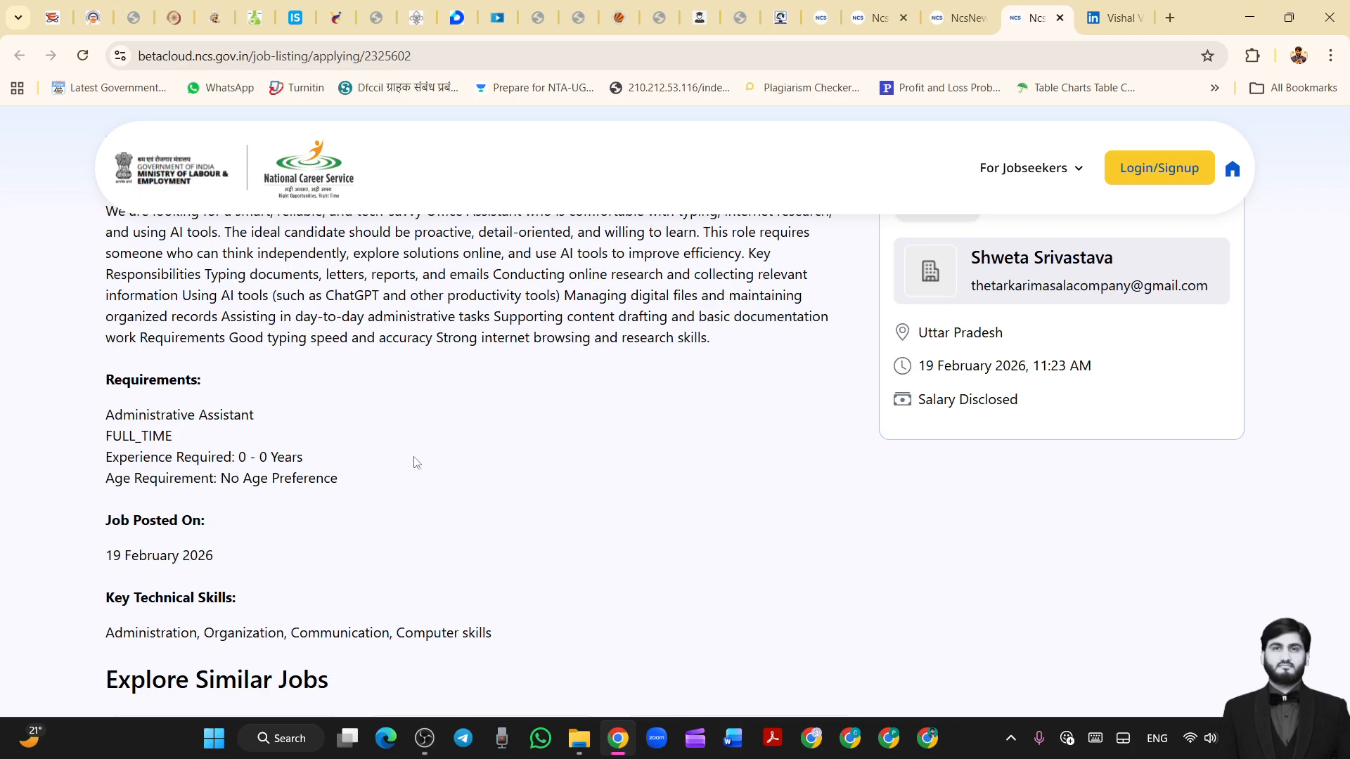
pyautogui.scroll(-2, 468, 545)
pyautogui.scroll(-2, 419, 465)
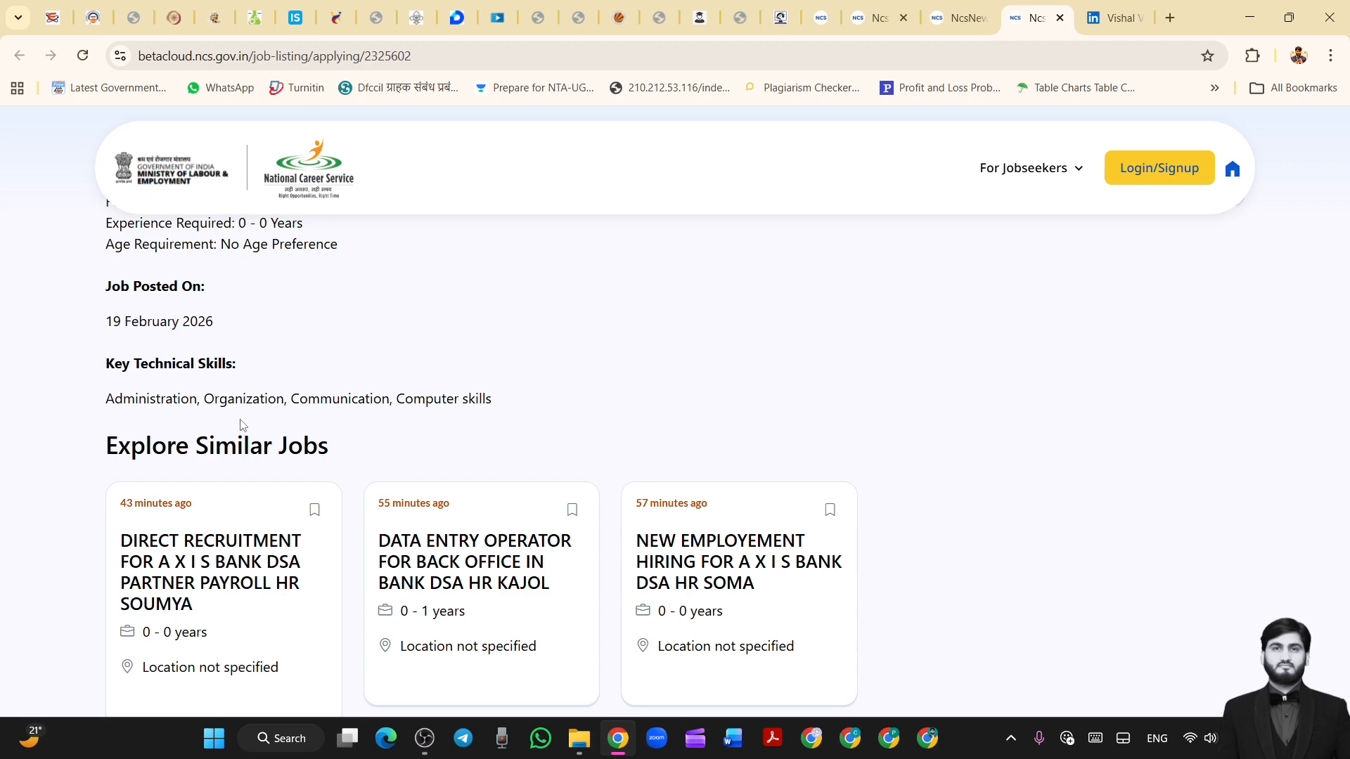
pyautogui.scroll(10, 241, 425)
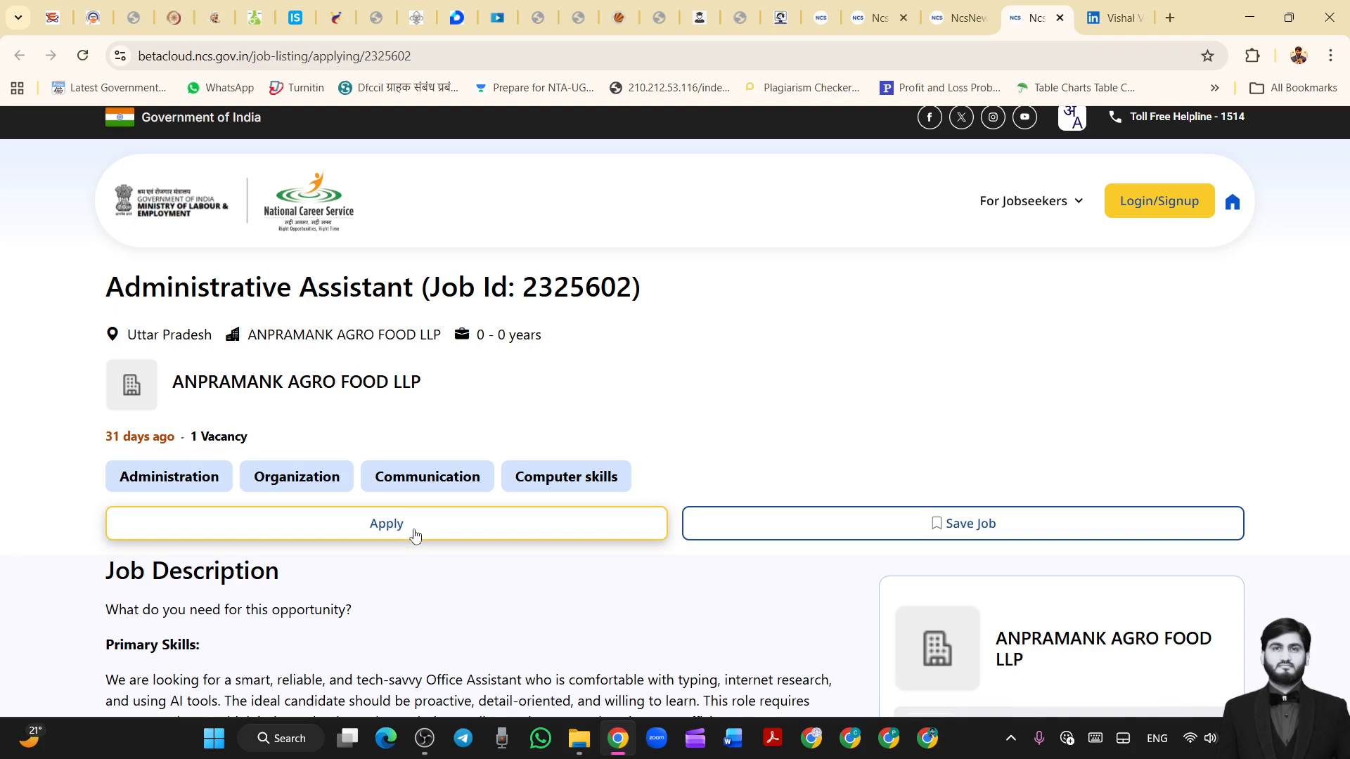
pyautogui.scroll(-5, 413, 528)
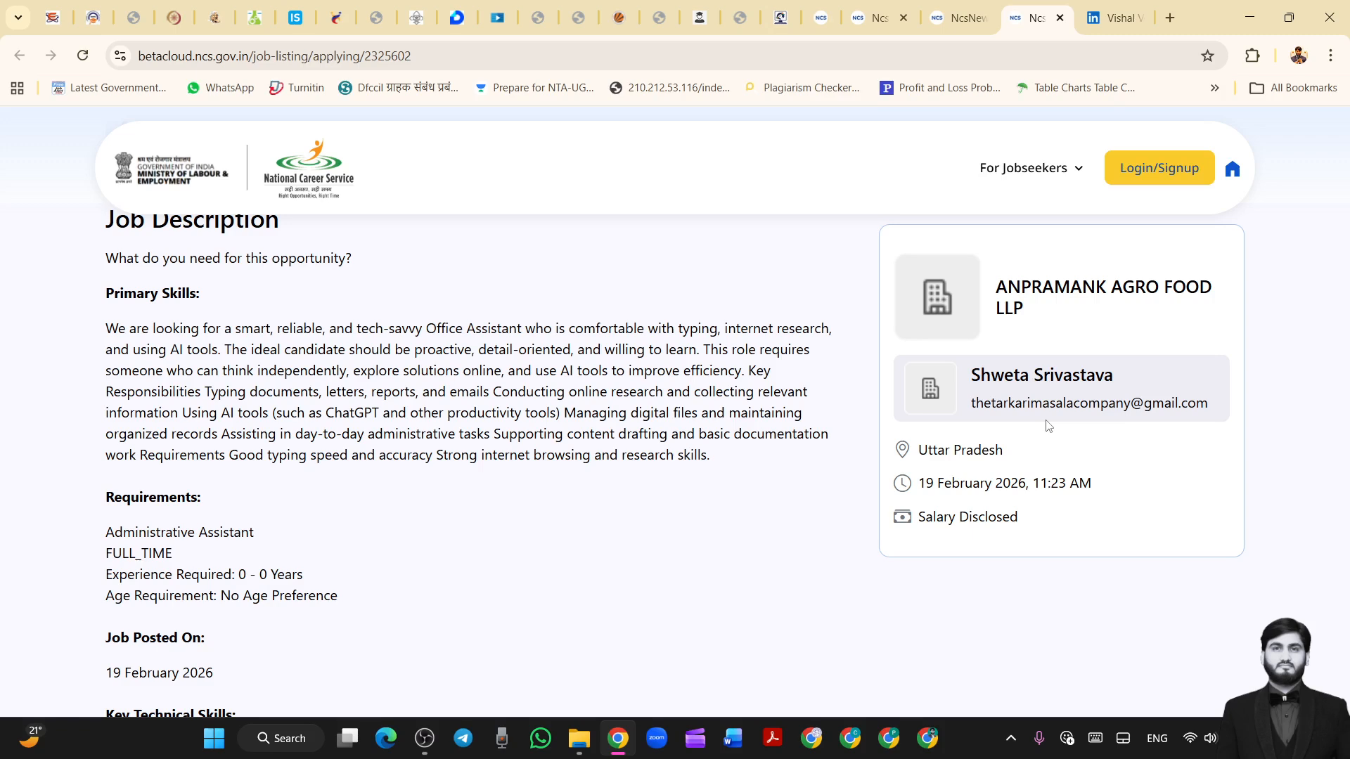
pyautogui.scroll(3, 557, 528)
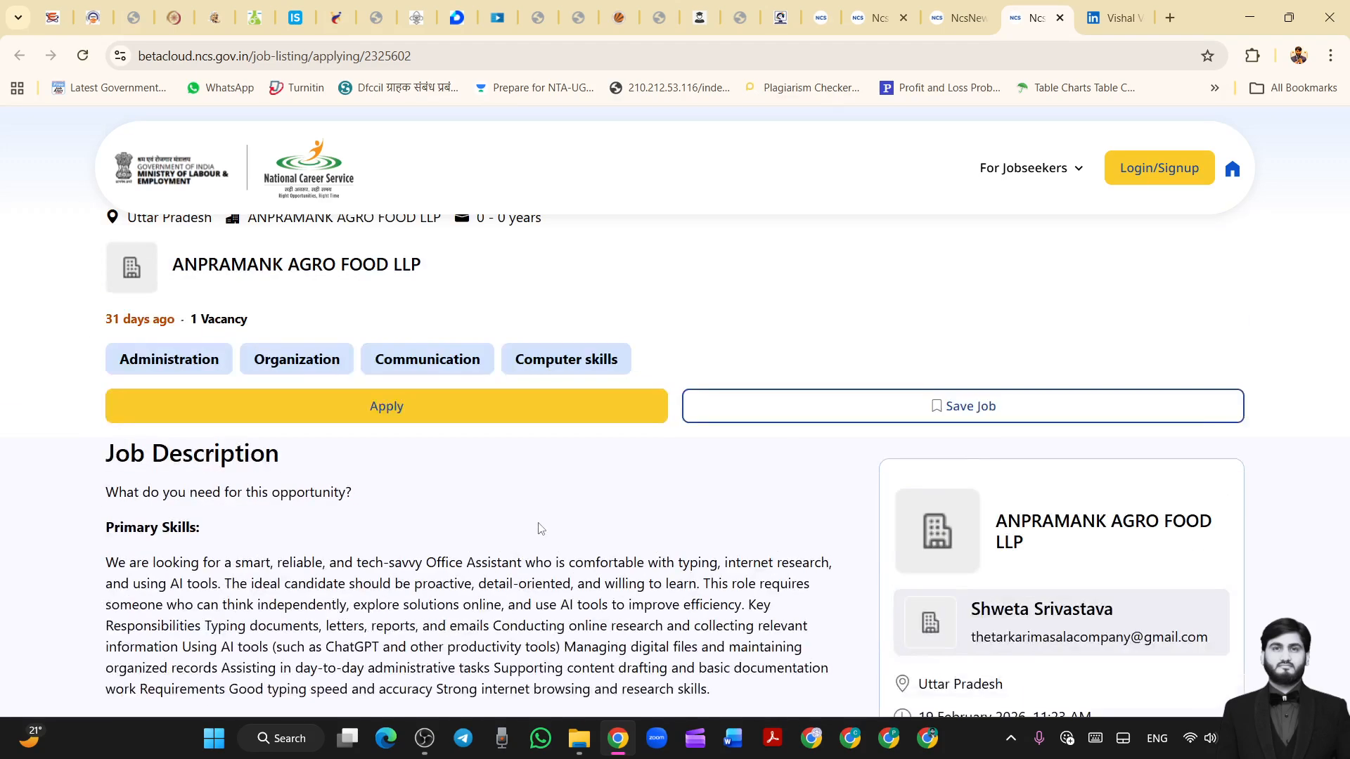
pyautogui.scroll(2, 558, 517)
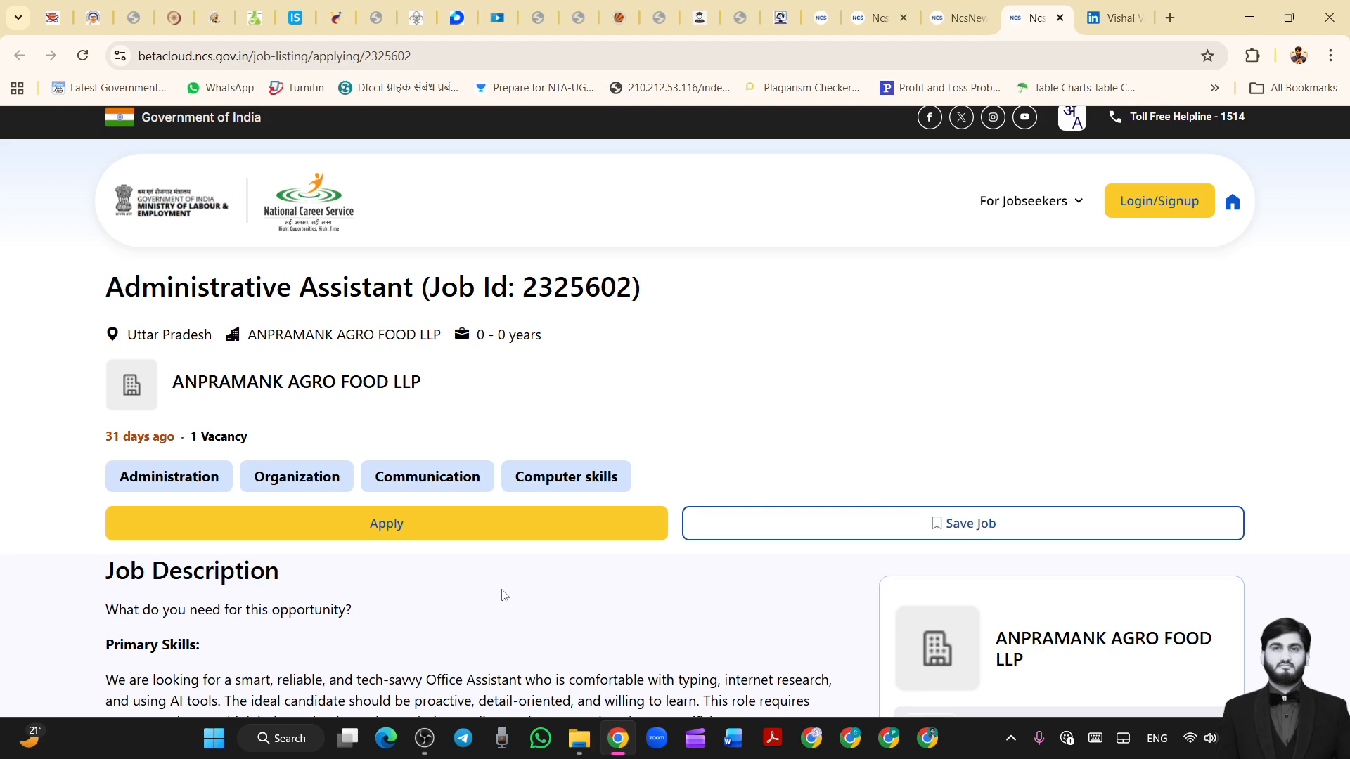
pyautogui.scroll(1, 565, 575)
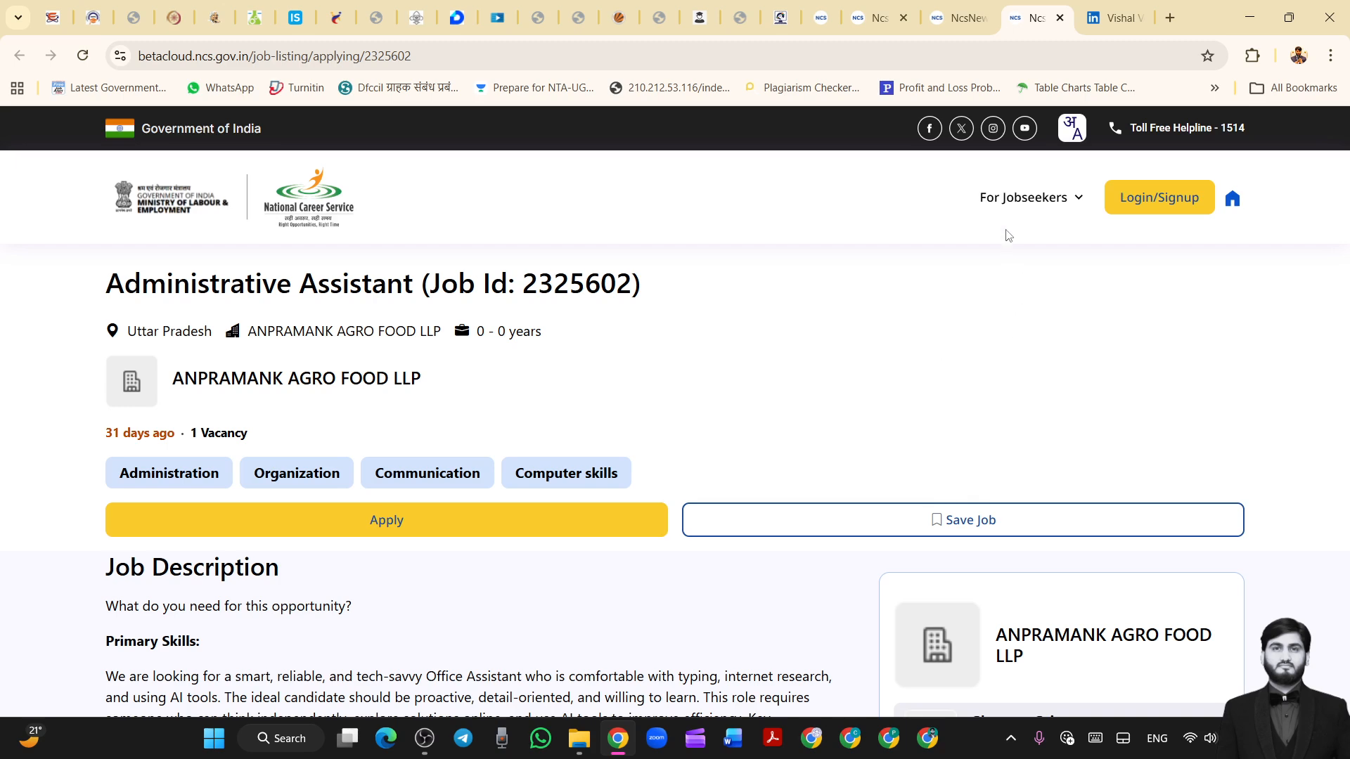
# - Check the jobseeker services list, return to the portal's home page, and dismiss the misleading-communication notice
pyautogui.click(1046, 197)
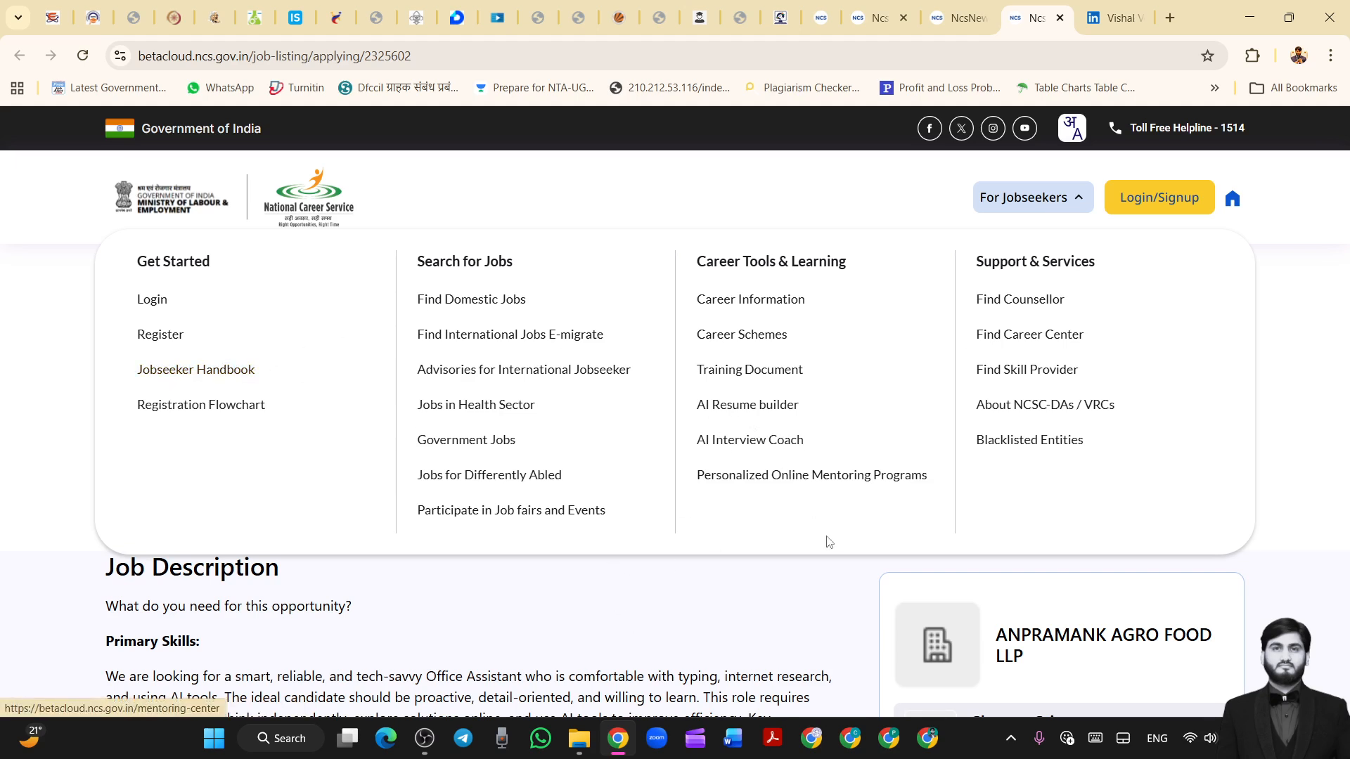
pyautogui.click(1019, 201)
pyautogui.click(1016, 201)
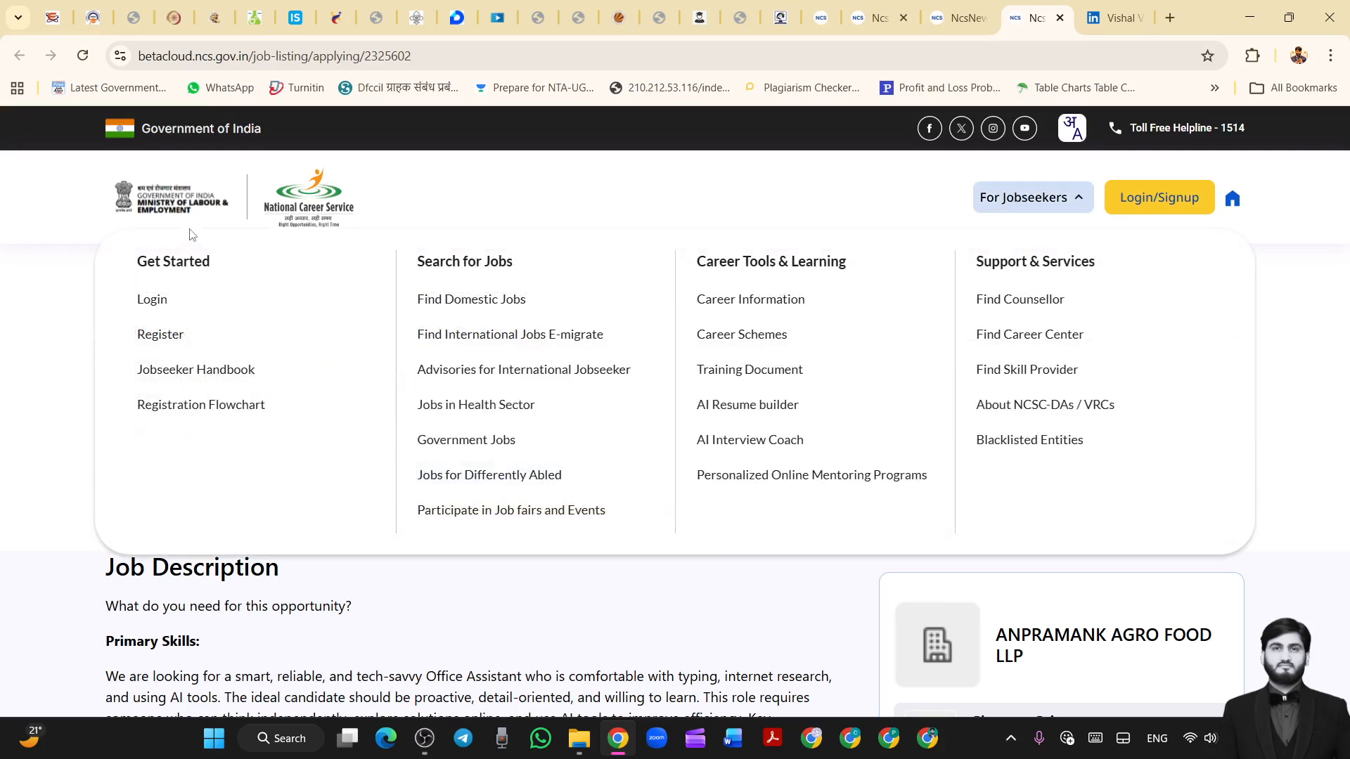
pyautogui.click(292, 212)
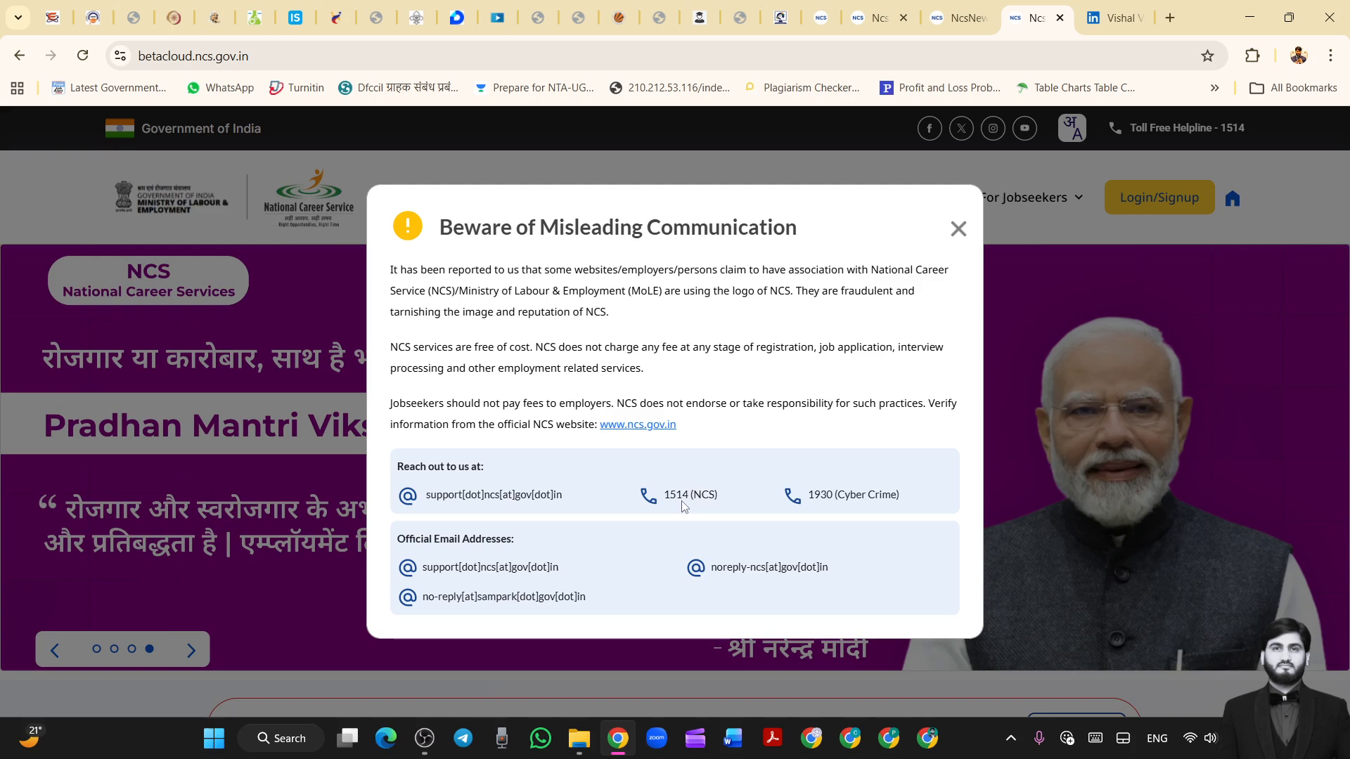
pyautogui.click(958, 229)
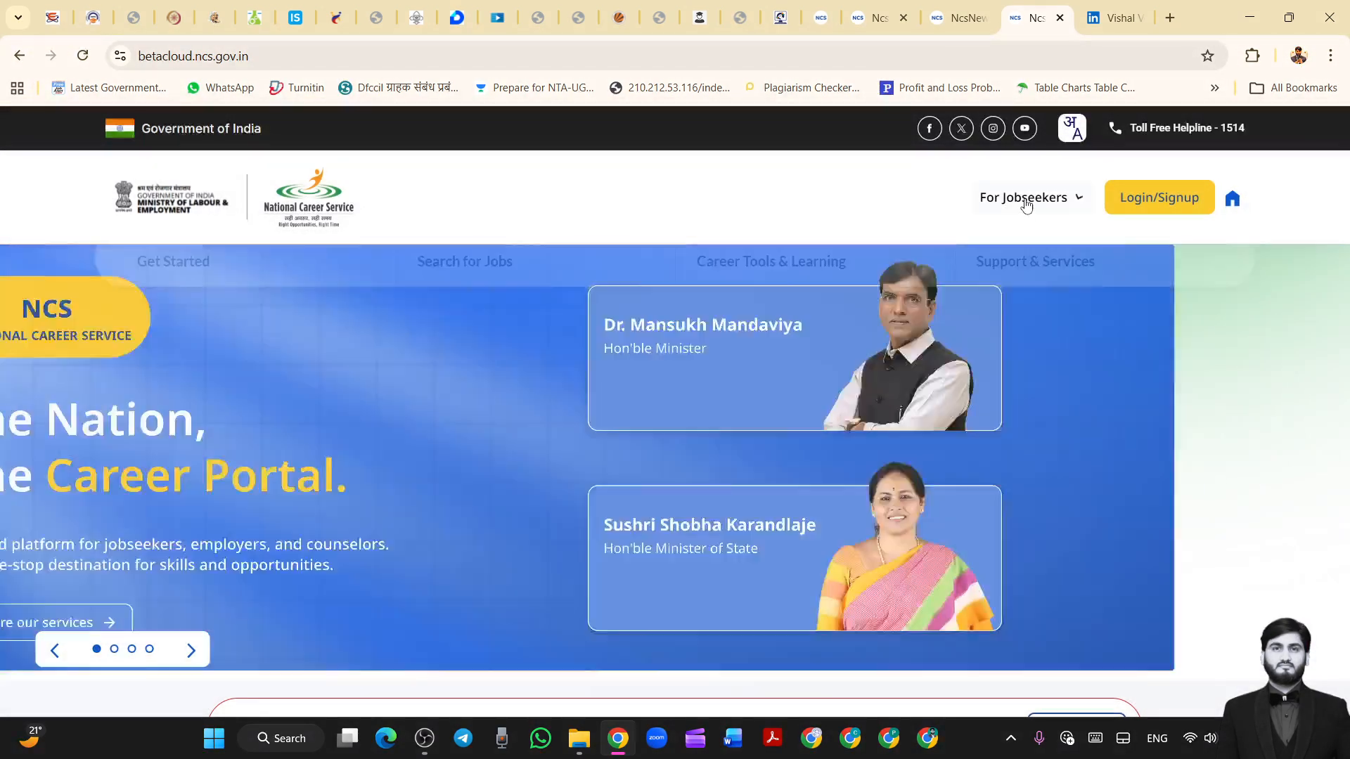
# - Review the jobseeker services on the home page and open the domestic job listings
pyautogui.click(1026, 200)
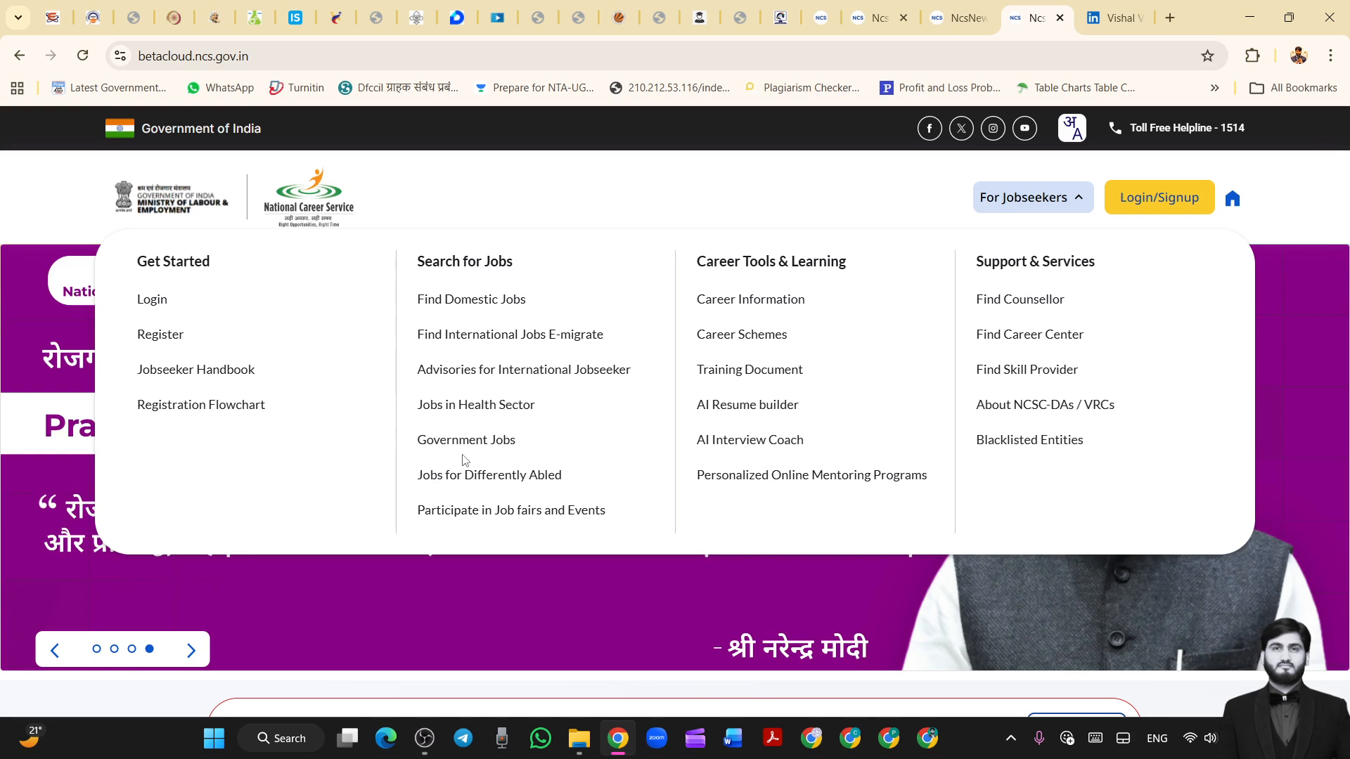
pyautogui.scroll(-5, 349, 588)
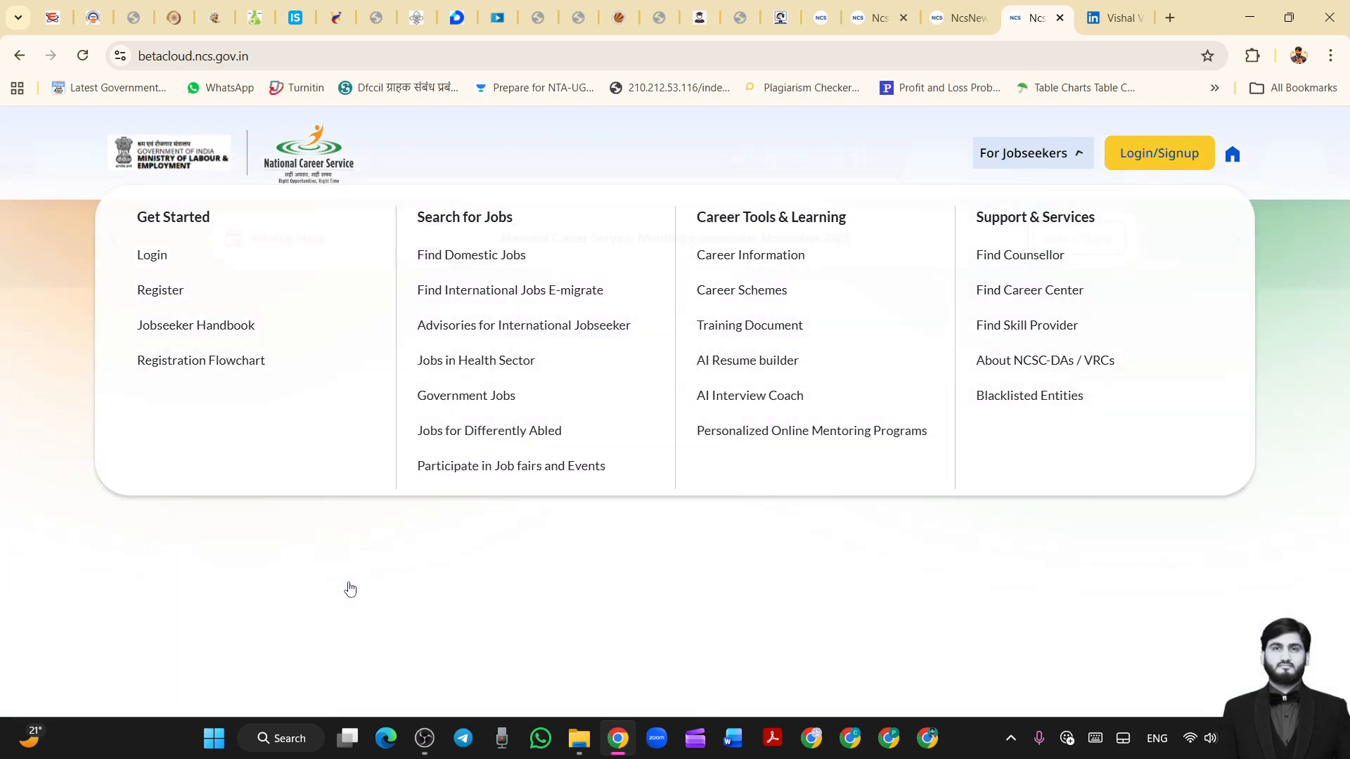
pyautogui.scroll(5, 1214, 461)
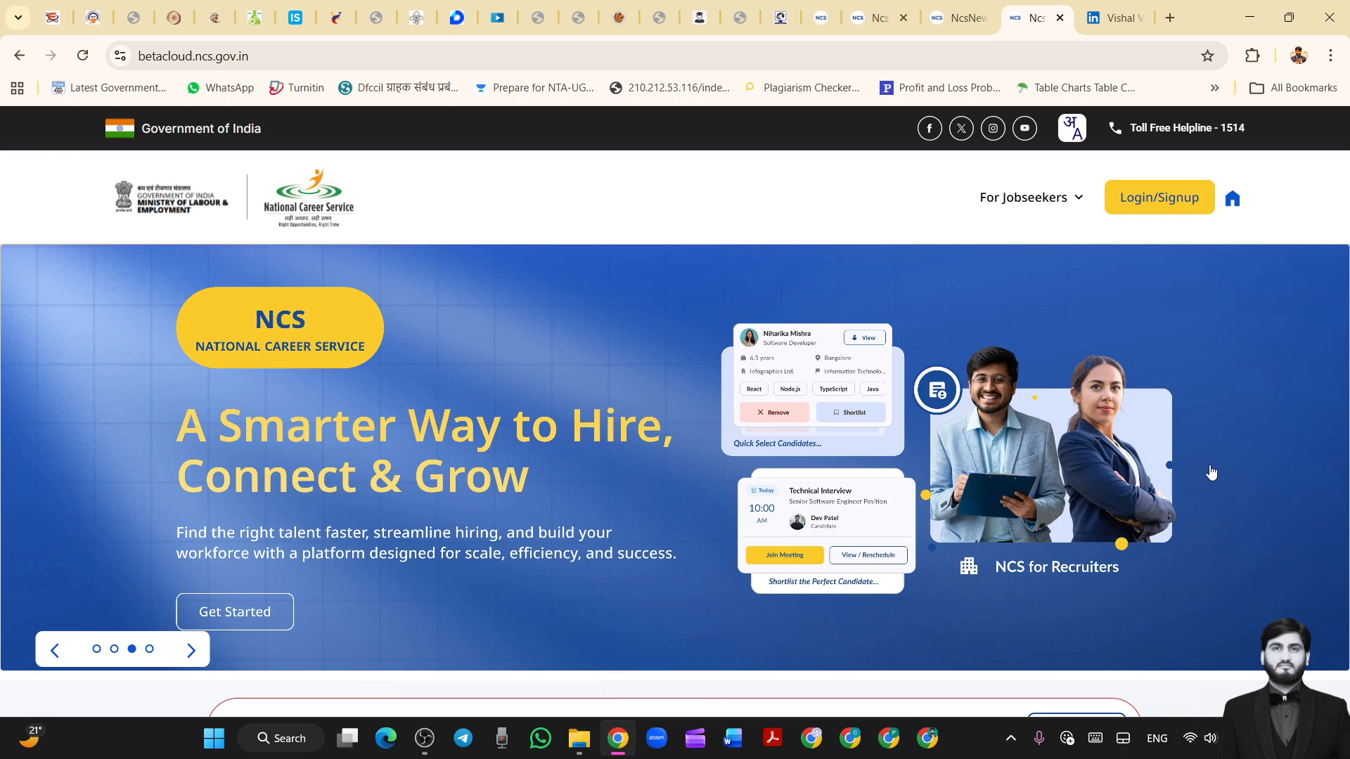
pyautogui.click(1028, 194)
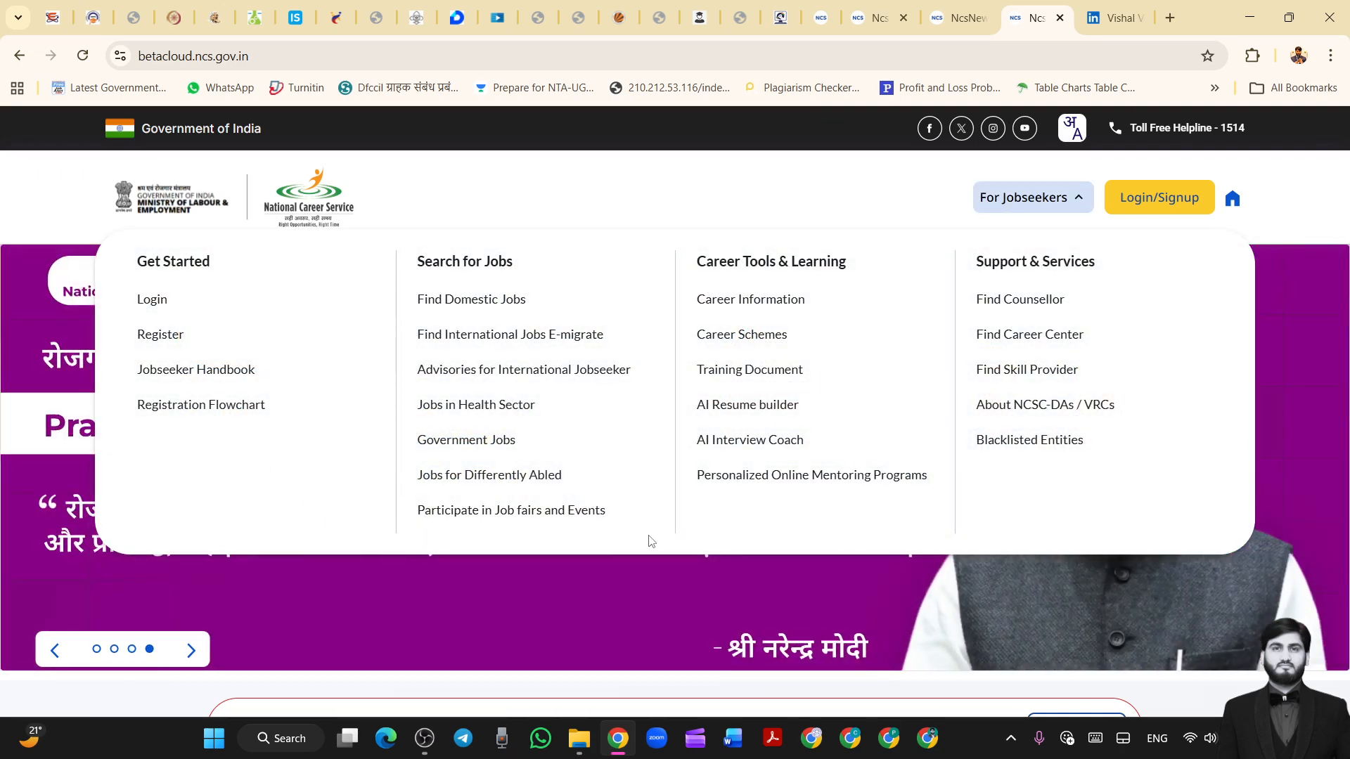
pyautogui.click(492, 310)
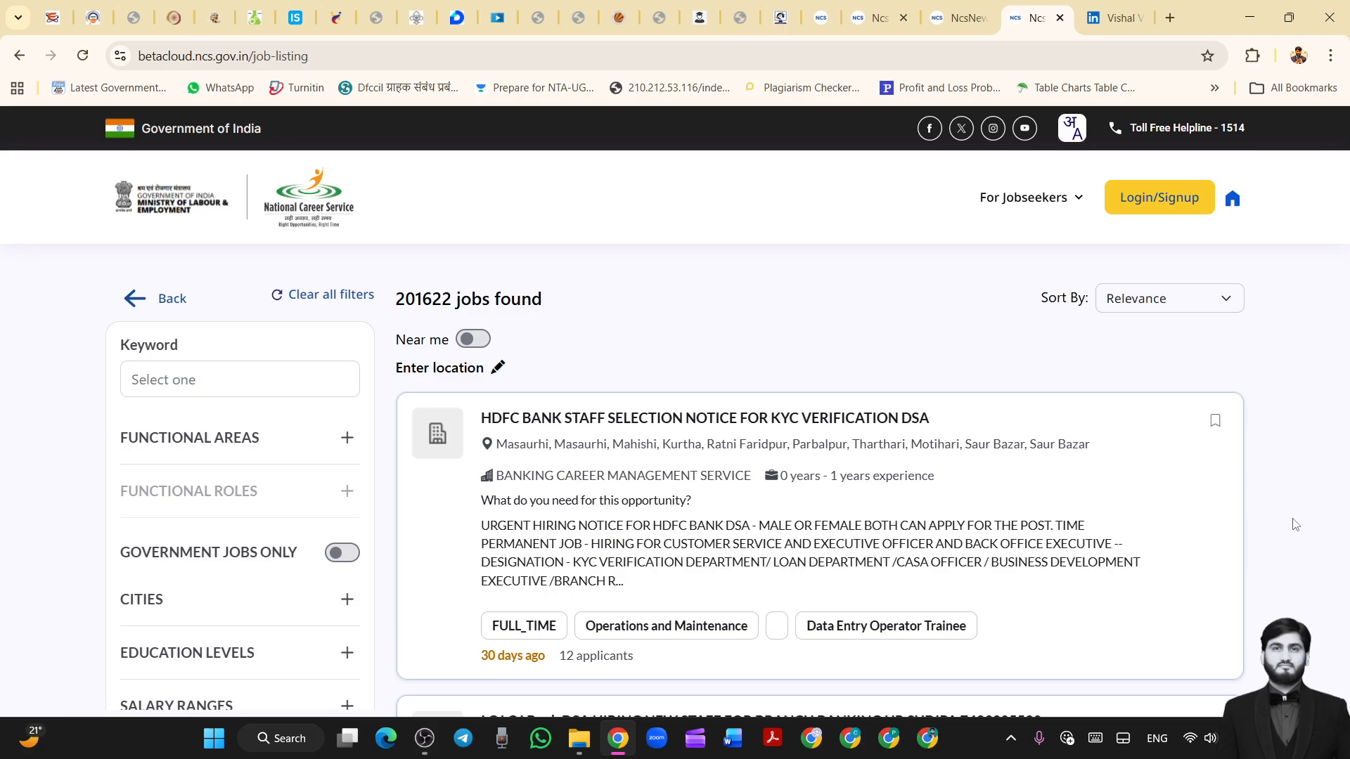
pyautogui.scroll(-15, 1179, 552)
pyautogui.scroll(15, 1168, 603)
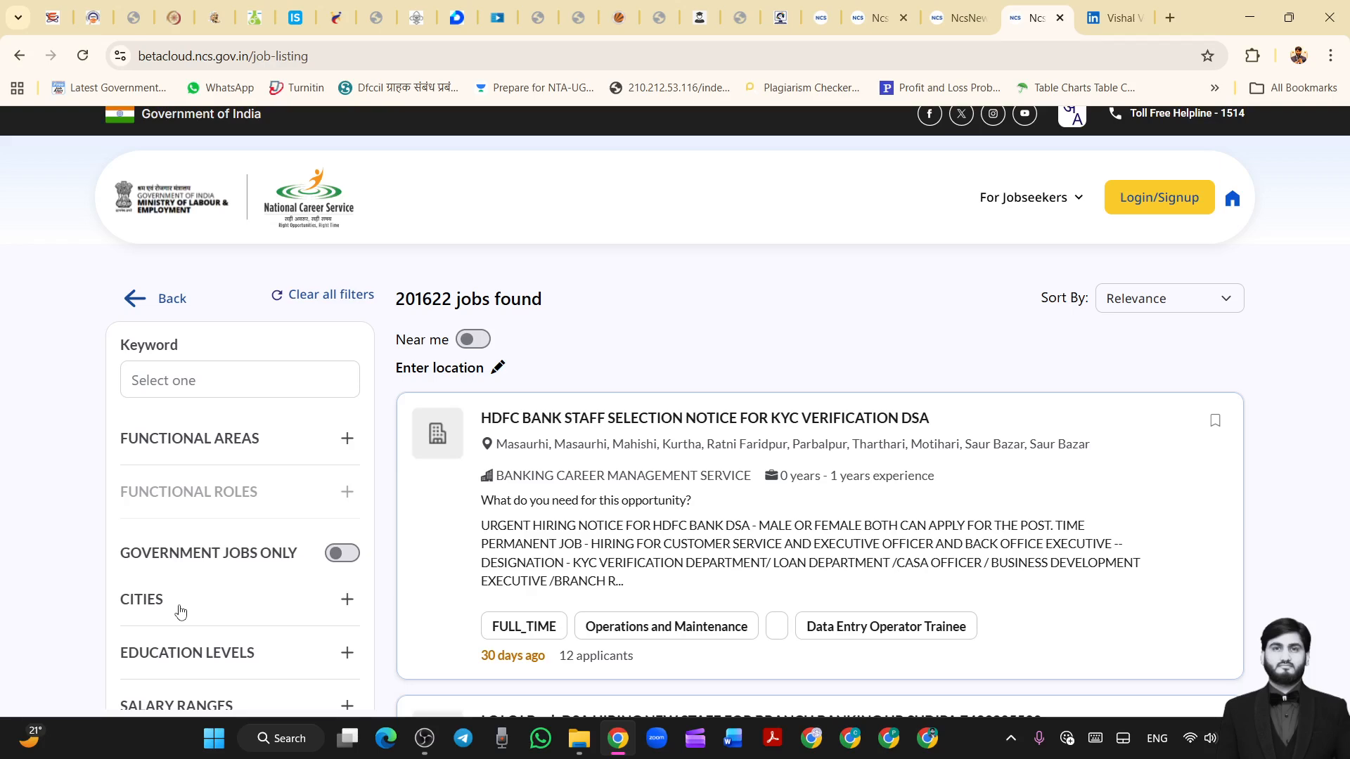
# - Expand the Salary Ranges filter and limit the job listings to 6-10 LPA
pyautogui.scroll(-2, 211, 598)
pyautogui.scroll(-1, 464, 610)
pyautogui.scroll(-1, 475, 614)
pyautogui.click(336, 538)
pyautogui.scroll(-3, 330, 572)
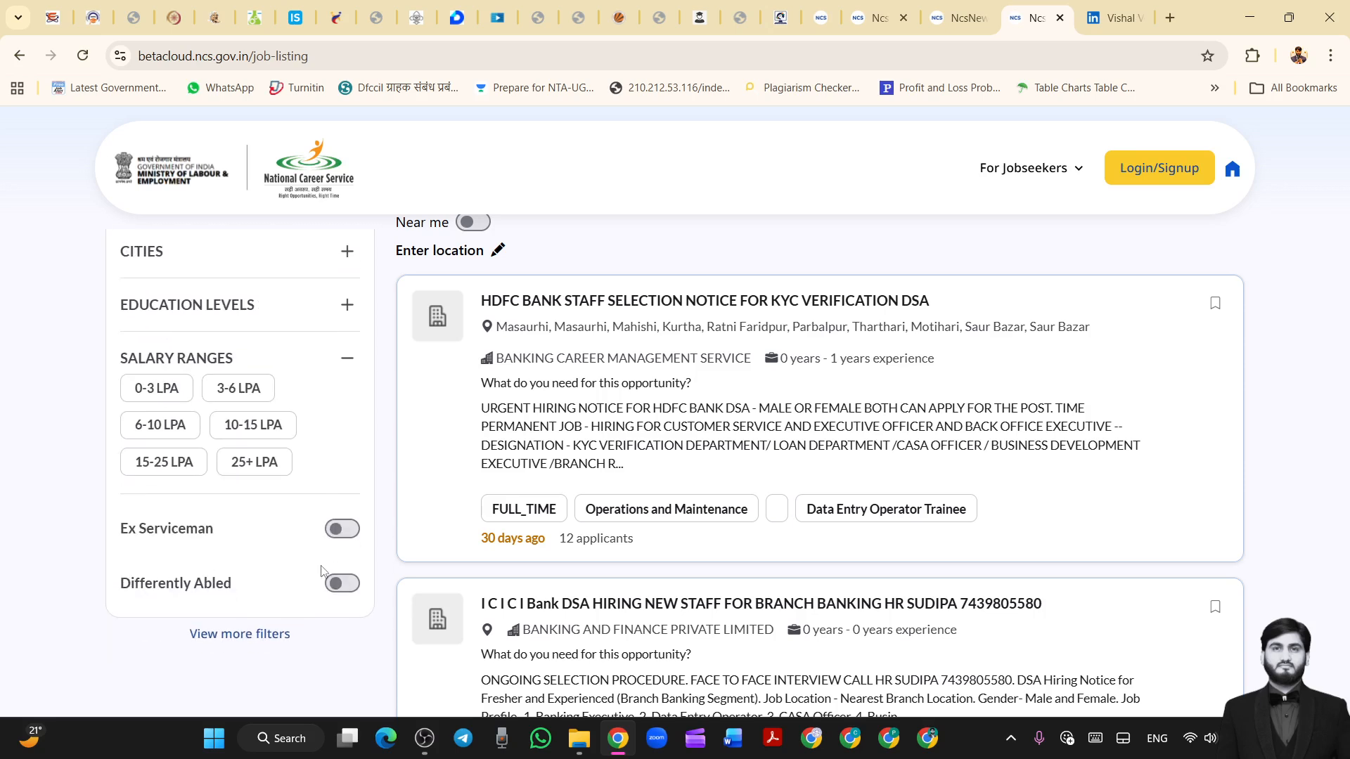
pyautogui.click(255, 461)
pyautogui.click(163, 426)
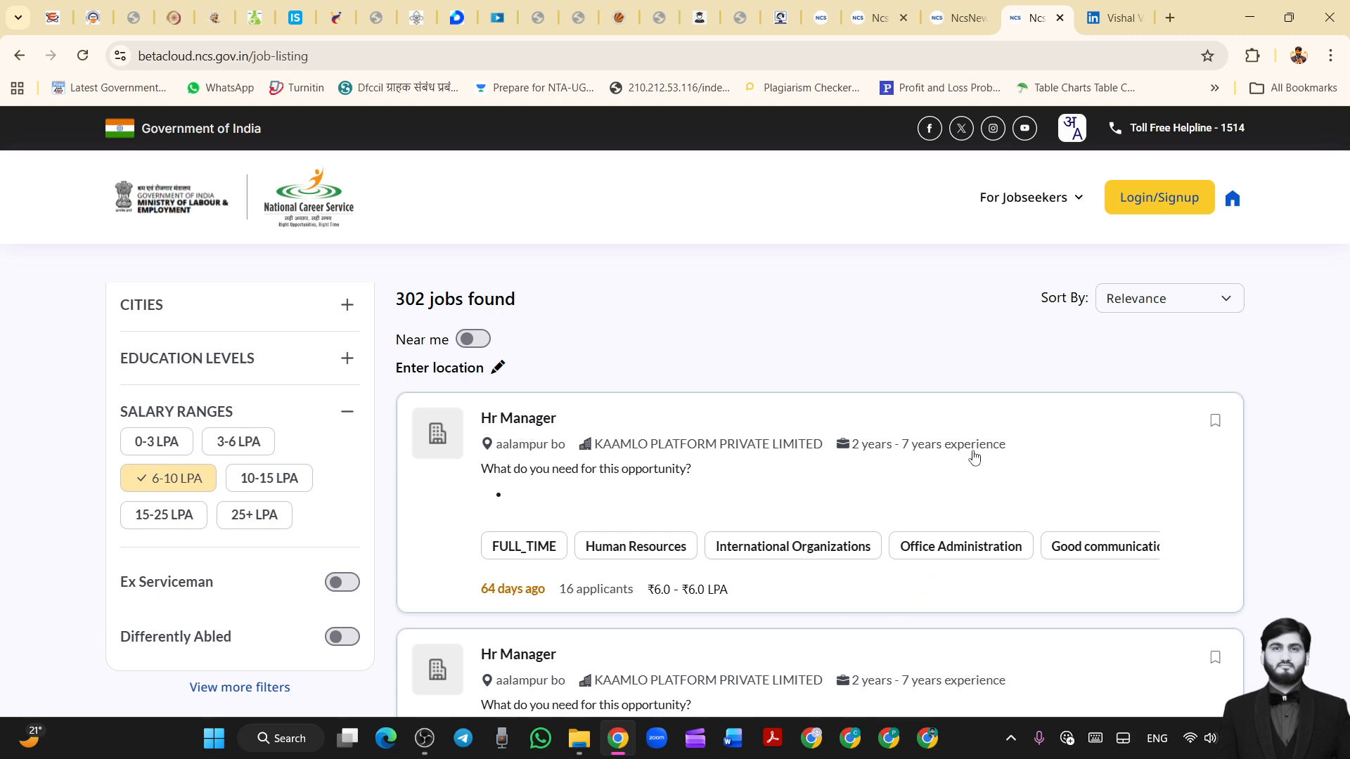
# - Add the 0-3 LPA salary range to the filter and browse the matching job listings
pyautogui.click(157, 450)
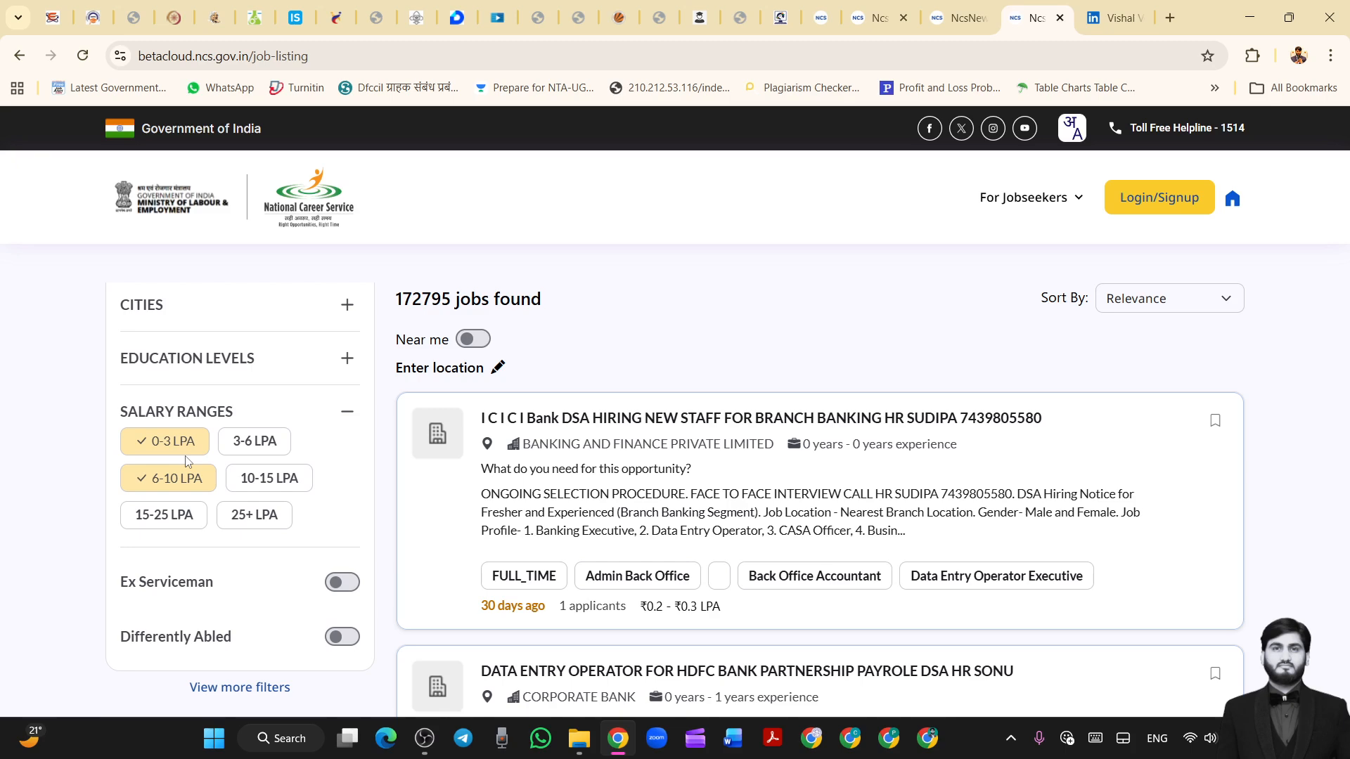
pyautogui.scroll(-5, 699, 656)
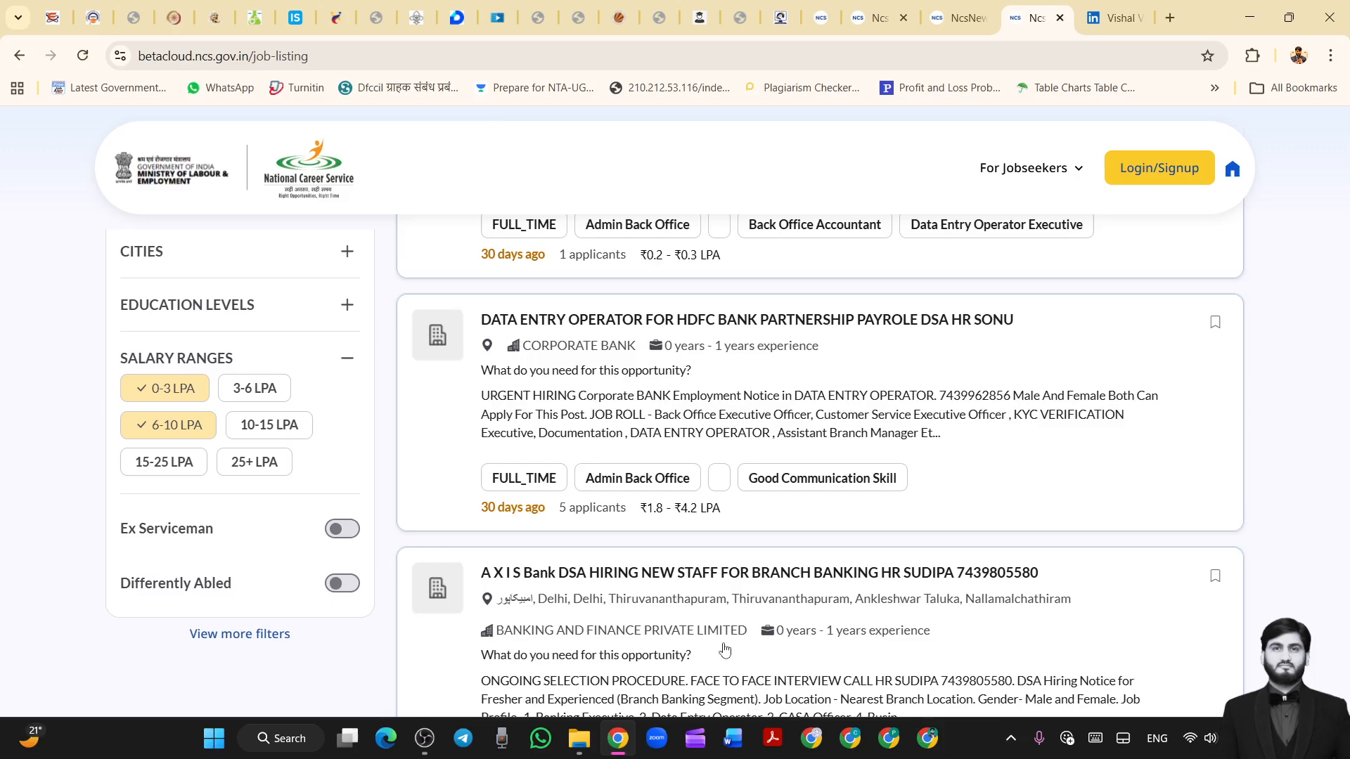
pyautogui.scroll(5, 717, 654)
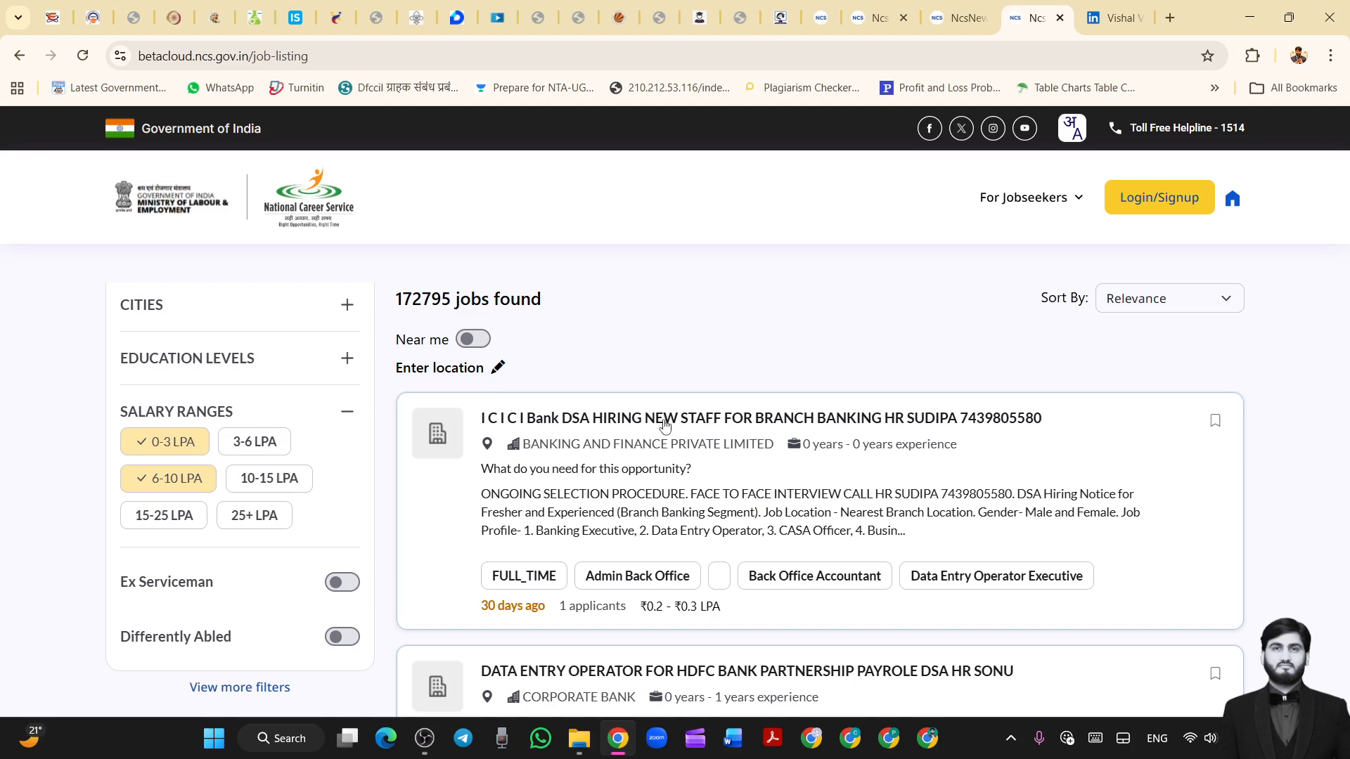
pyautogui.scroll(4, 242, 484)
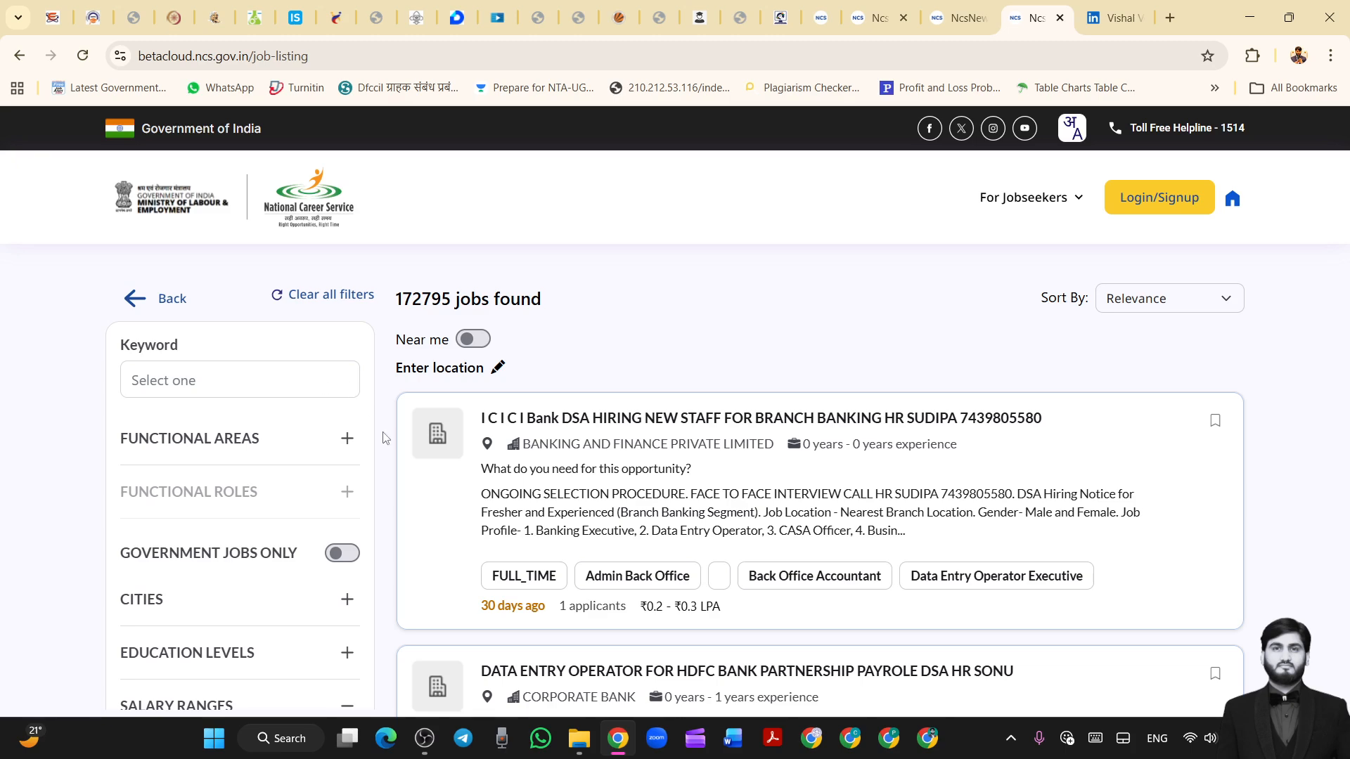
# - Look over the jobseeker services and career tools from the job listings page, and close the overview
pyautogui.click(1049, 209)
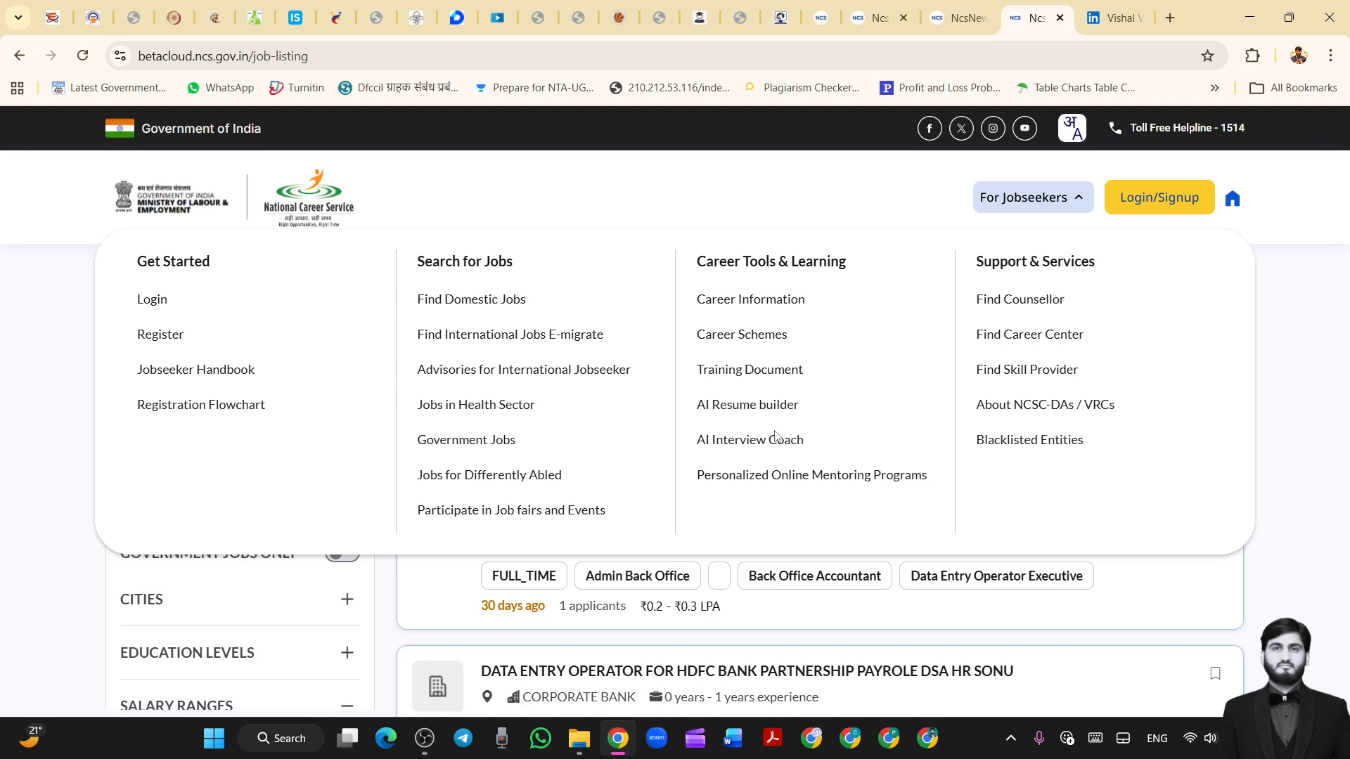
pyautogui.click(1040, 208)
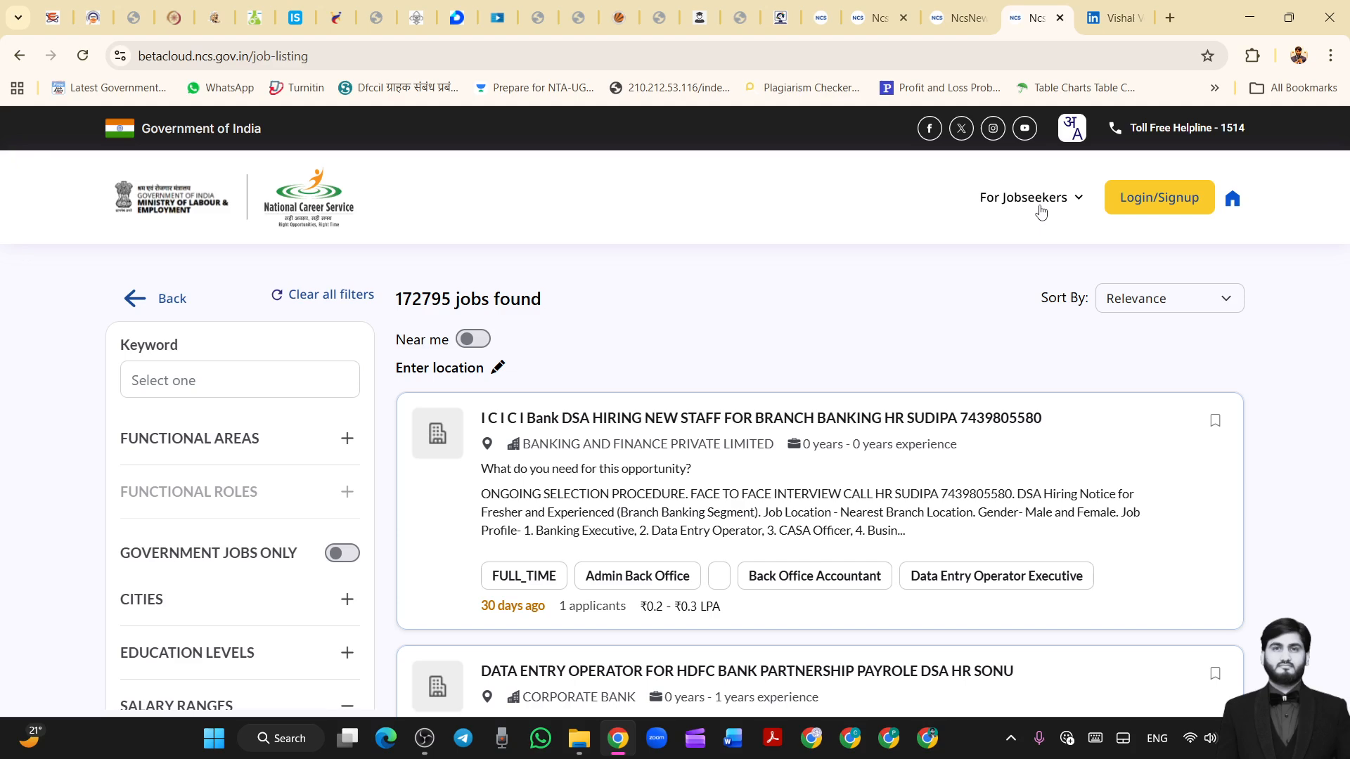